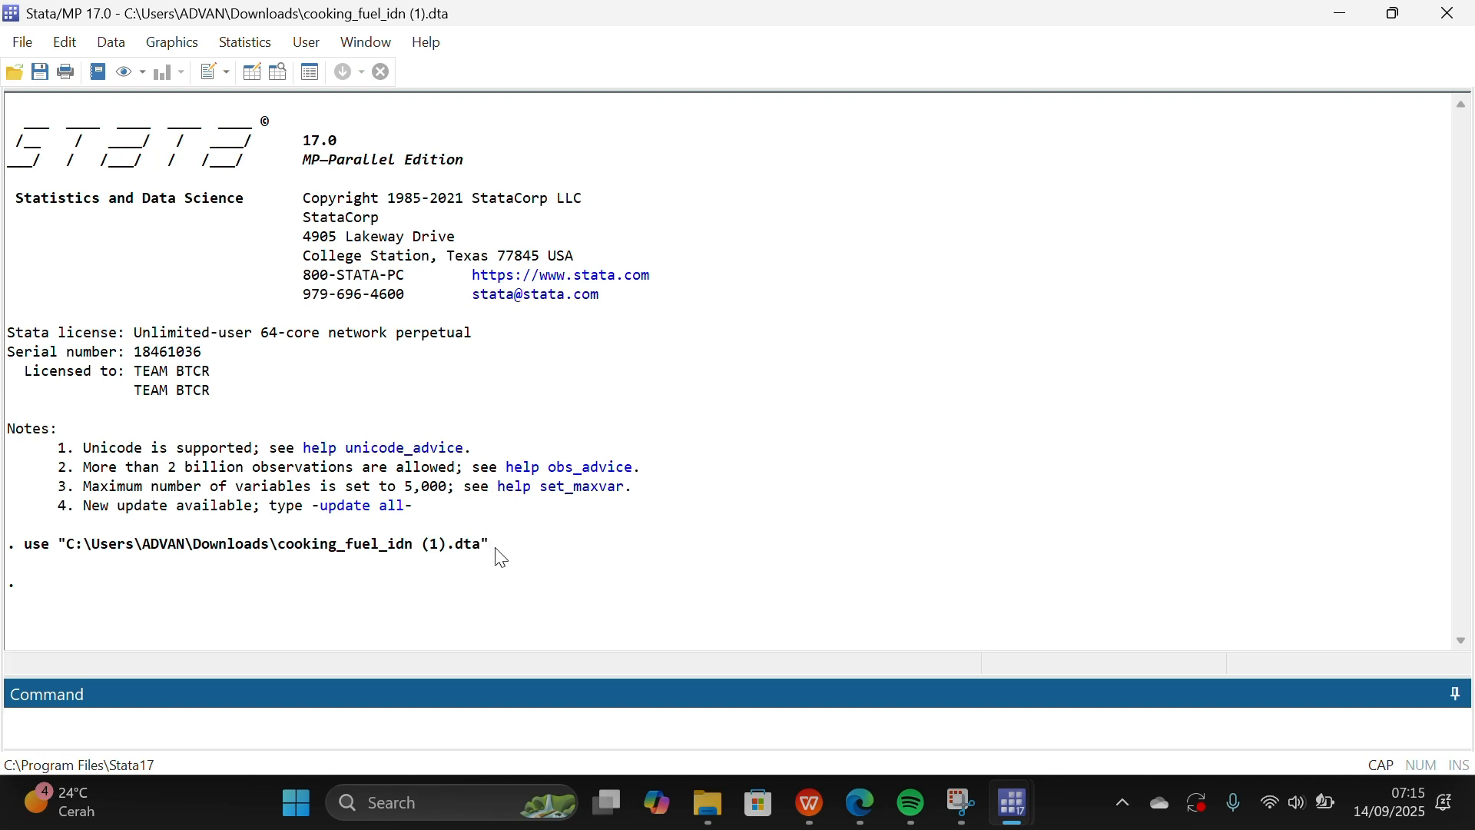
# Copy the use command that loads cooking_fuel_idn (1).dta from the results output and open a new do-file
pyautogui.moveTo(500, 553); pyautogui.dragTo(33, 548)
pyautogui.hotkey('ctrl', 'c')
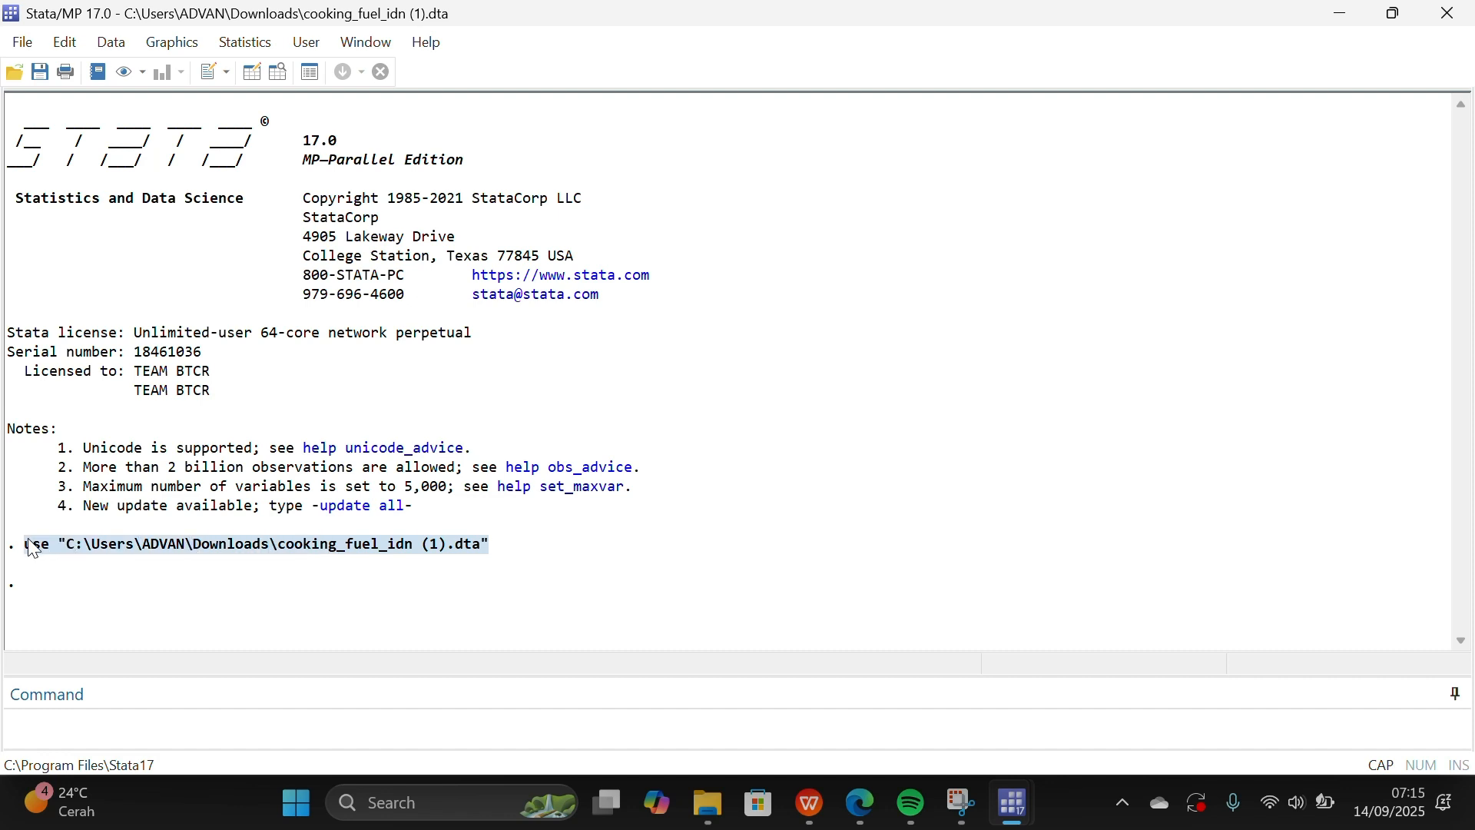
pyautogui.click(206, 73)
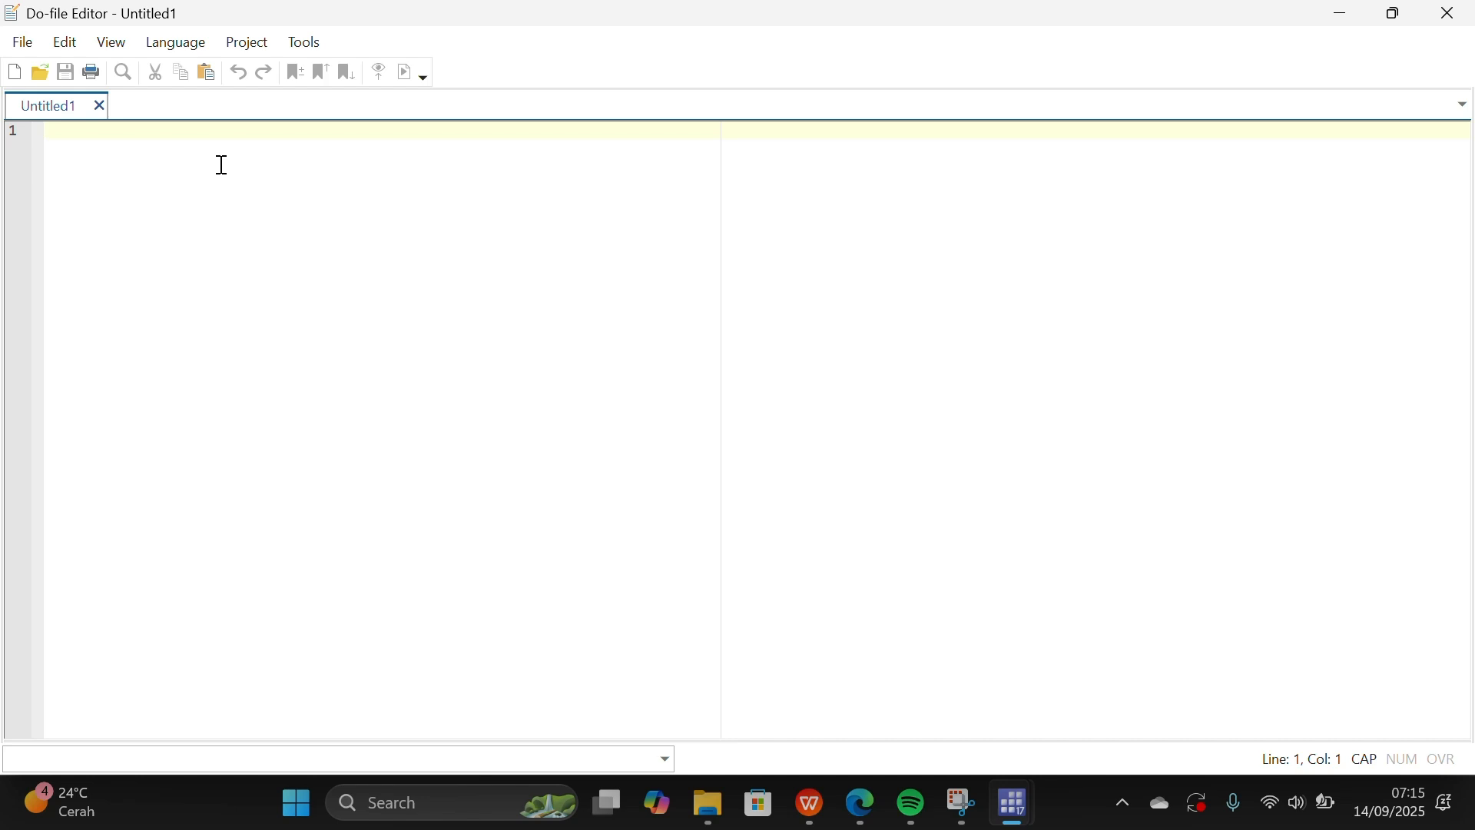
# Close the older untitled do-file with the multinominal logistic regression heading without saving its changes
pyautogui.moveTo(1022, 804)
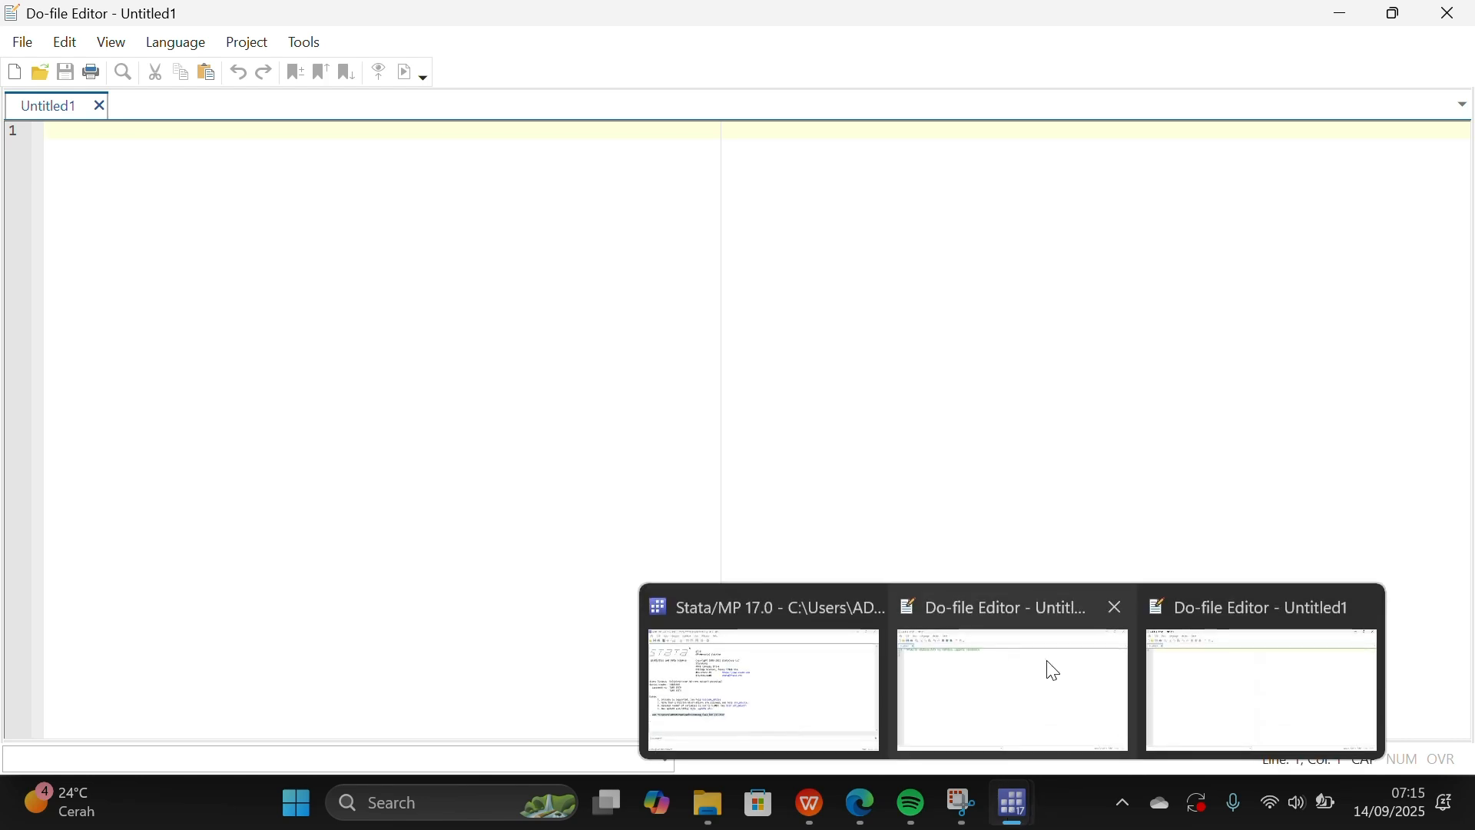
pyautogui.click(1115, 607)
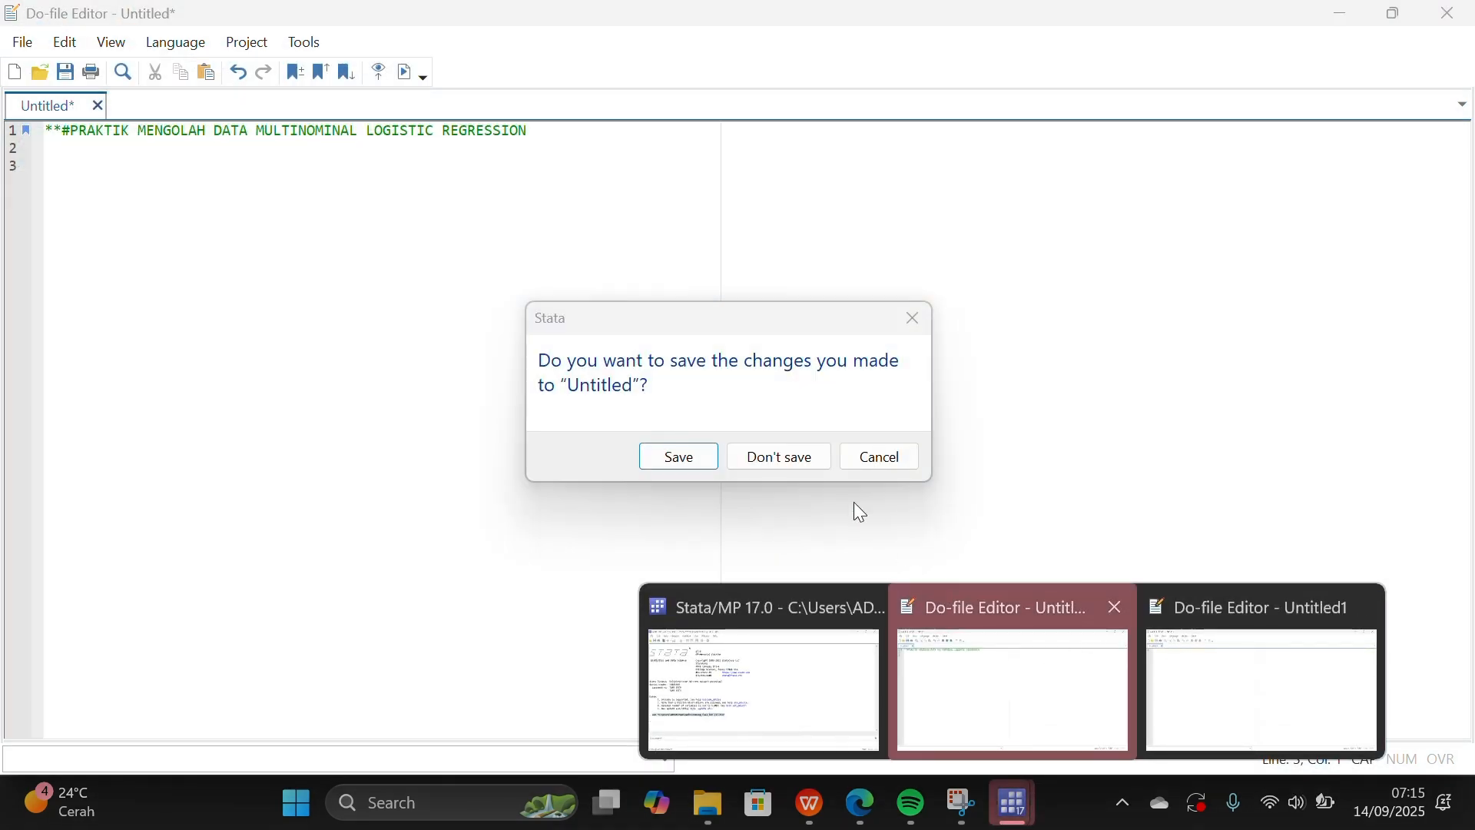
pyautogui.click(796, 453)
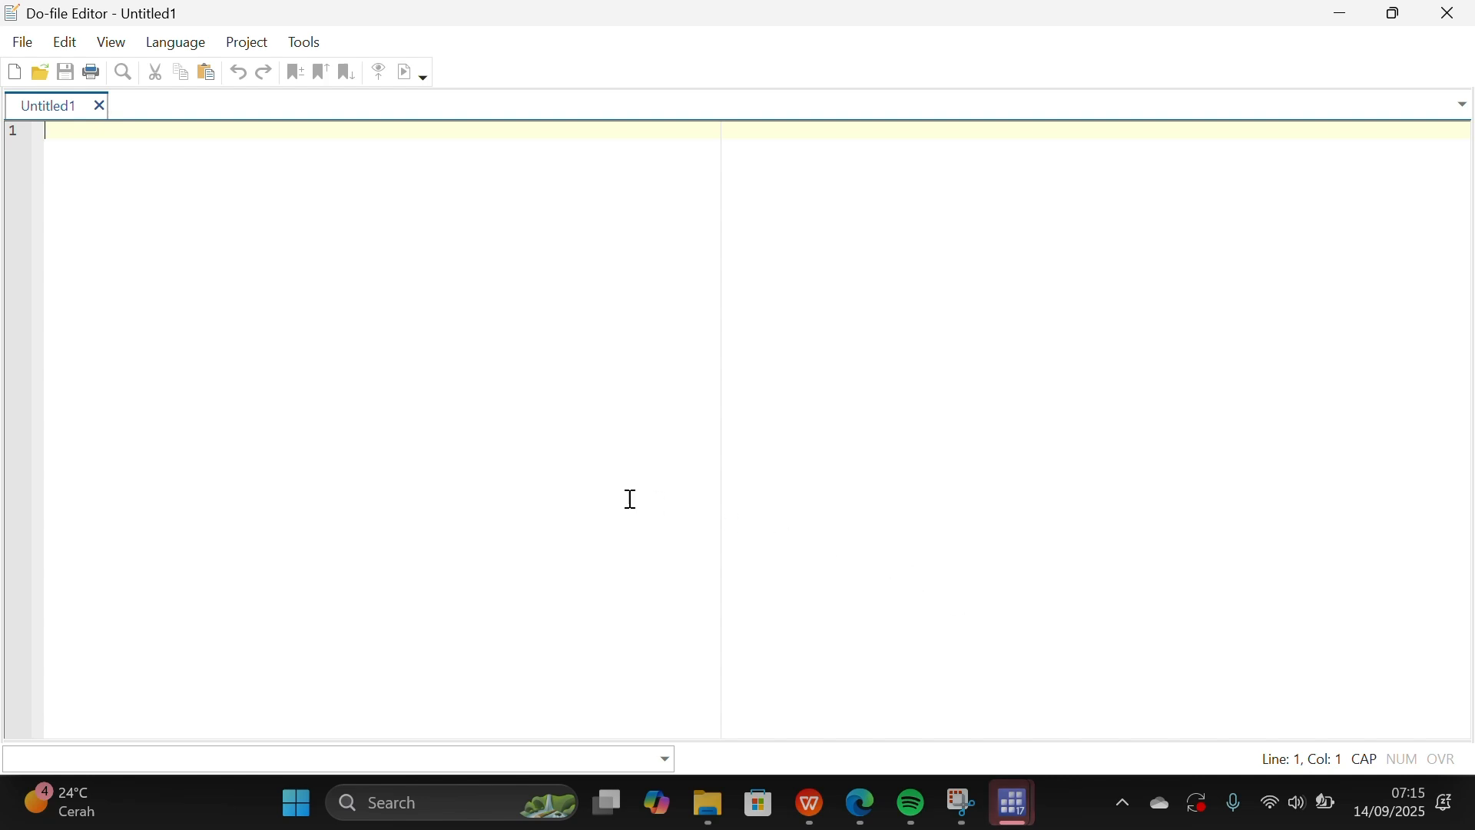
# Paste the use command for cooking_fuel_idn (1).dta into the new do-file and append the option ", clear"
pyautogui.hotkey('ctrl', 'v')
pyautogui.write(',C')
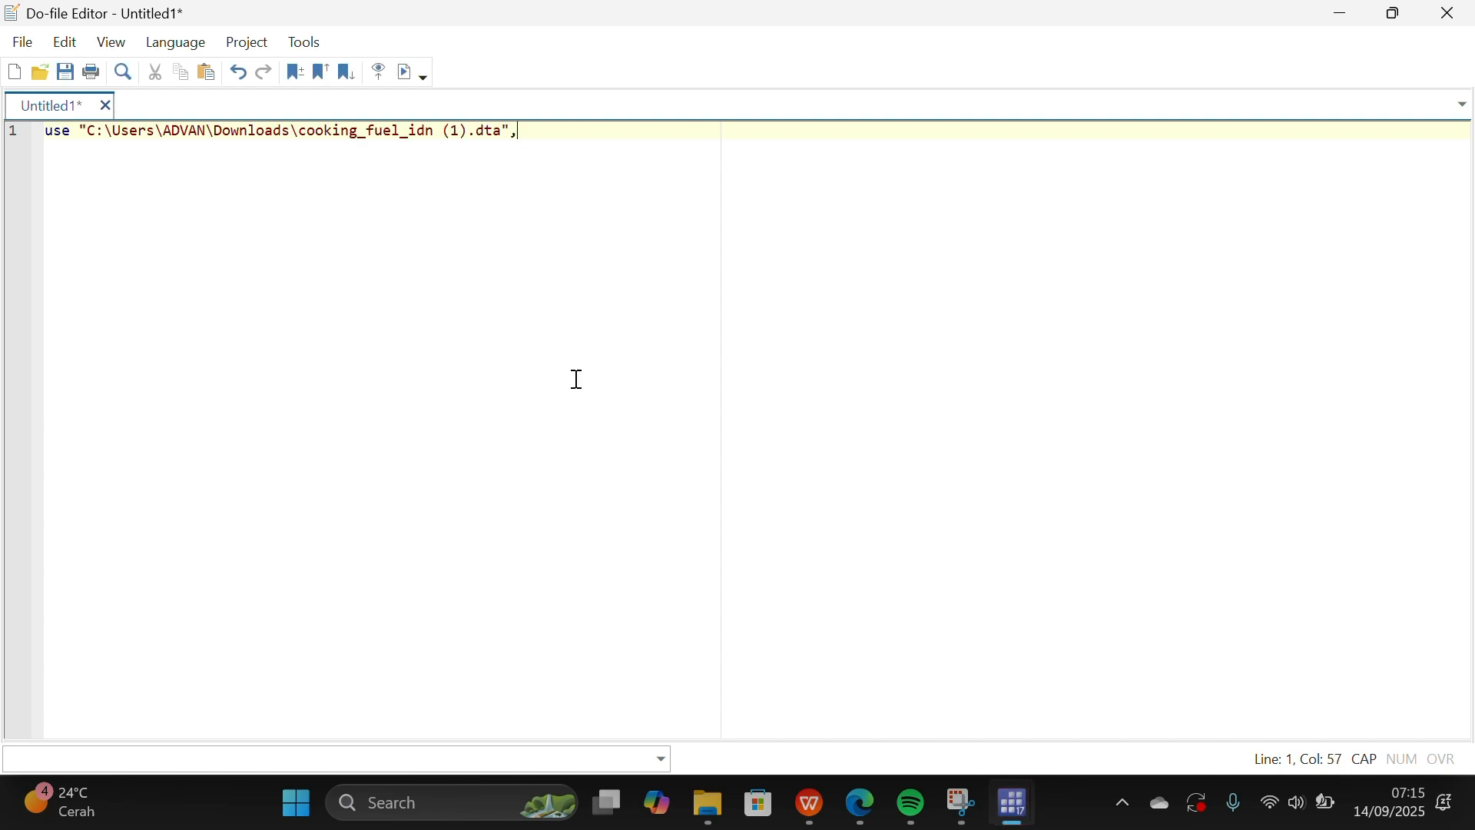
pyautogui.press('BackSpace')
pyautogui.press('capslock')
pyautogui.write('lear')
pyautogui.press('BackSpace')
pyautogui.press('BackSpace')
pyautogui.press('BackSpace')
pyautogui.press('BackSpace')
pyautogui.write('clear')
# Add a describe command below the use line, run the do-file and show the results output
pyautogui.press('Return')
pyautogui.press('Return')
pyautogui.write('d')
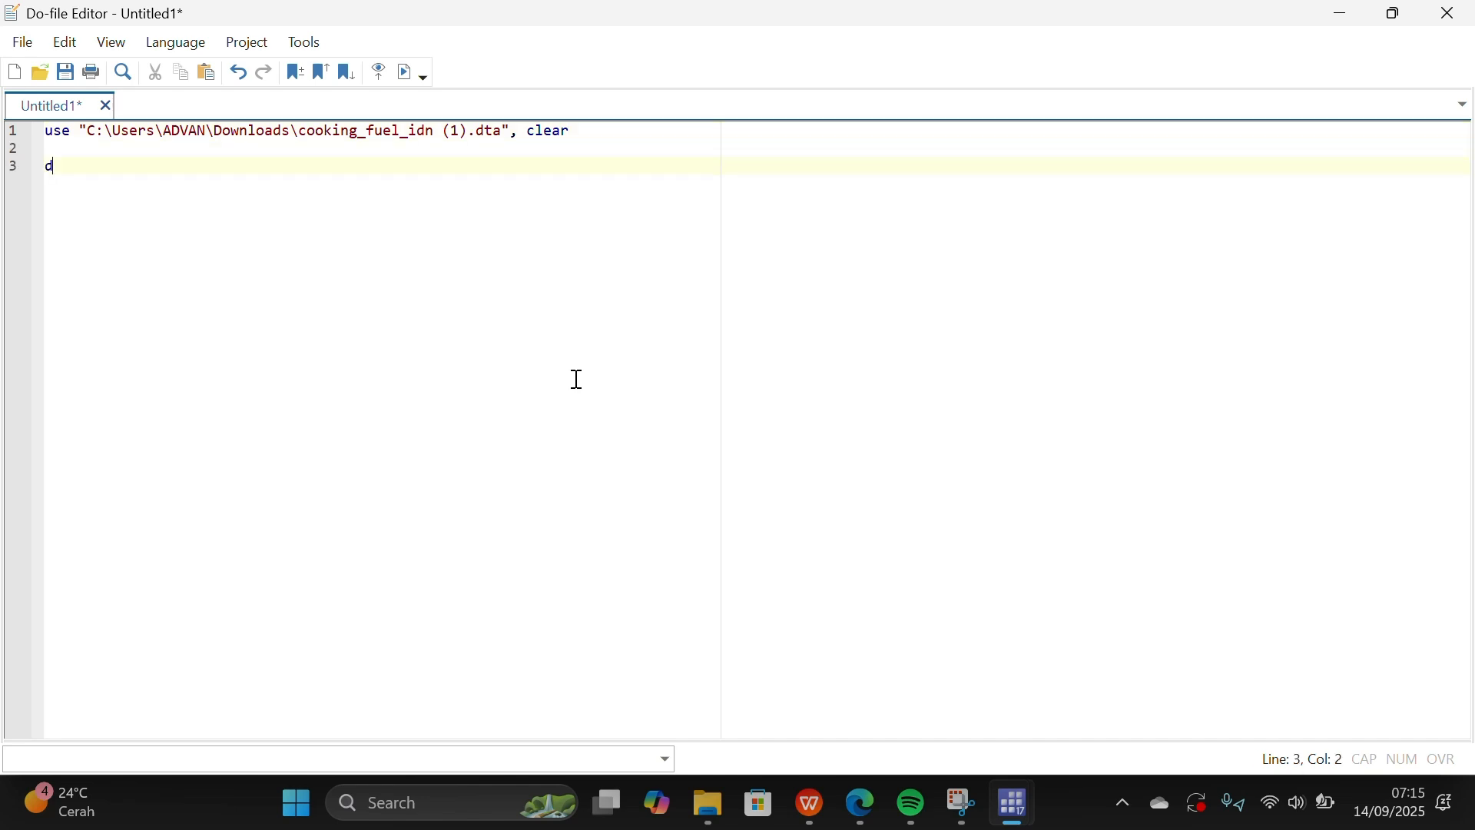
pyautogui.write('escribe')
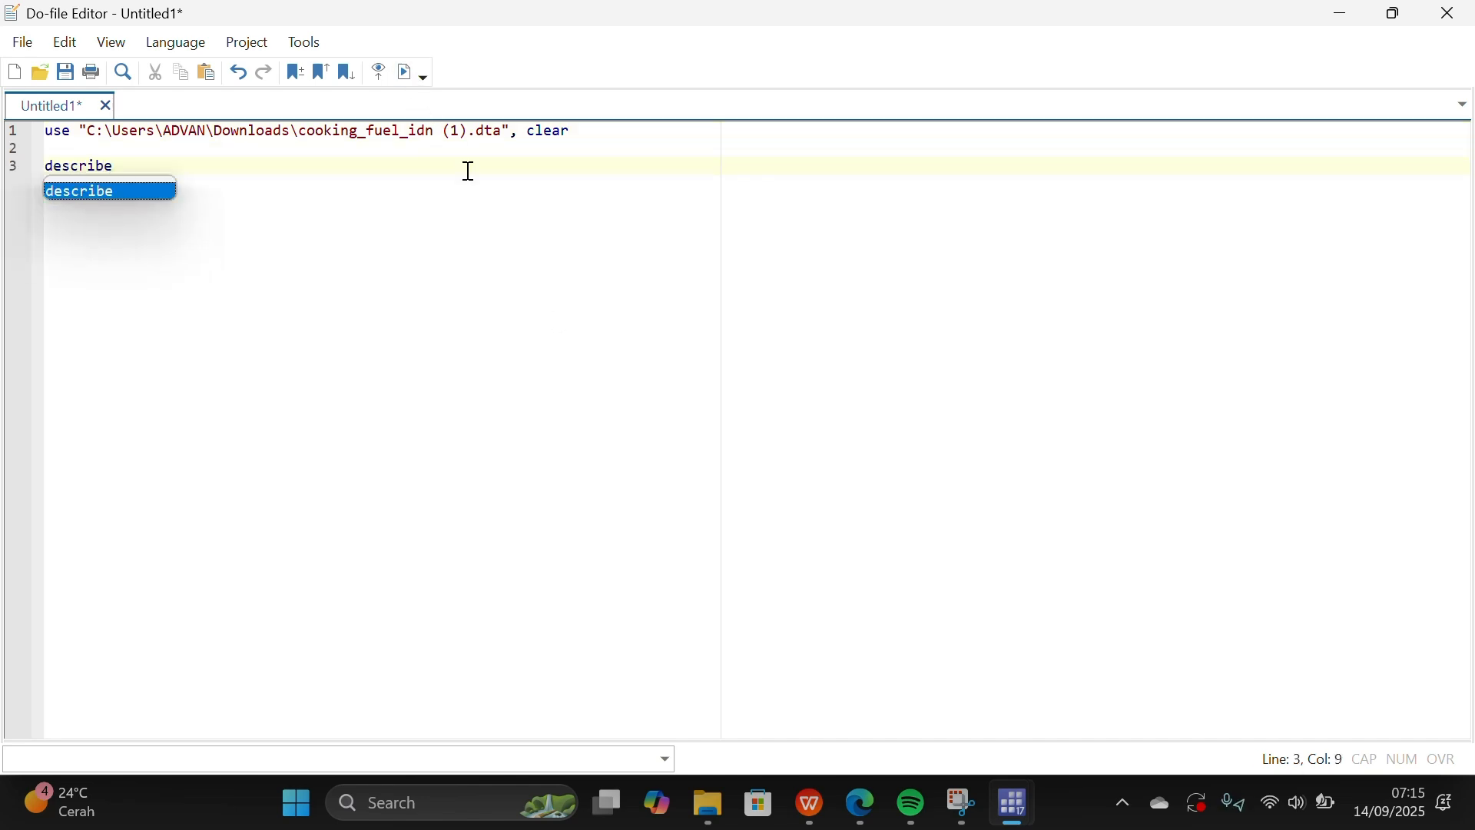
pyautogui.click(1025, 796)
pyautogui.click(954, 688)
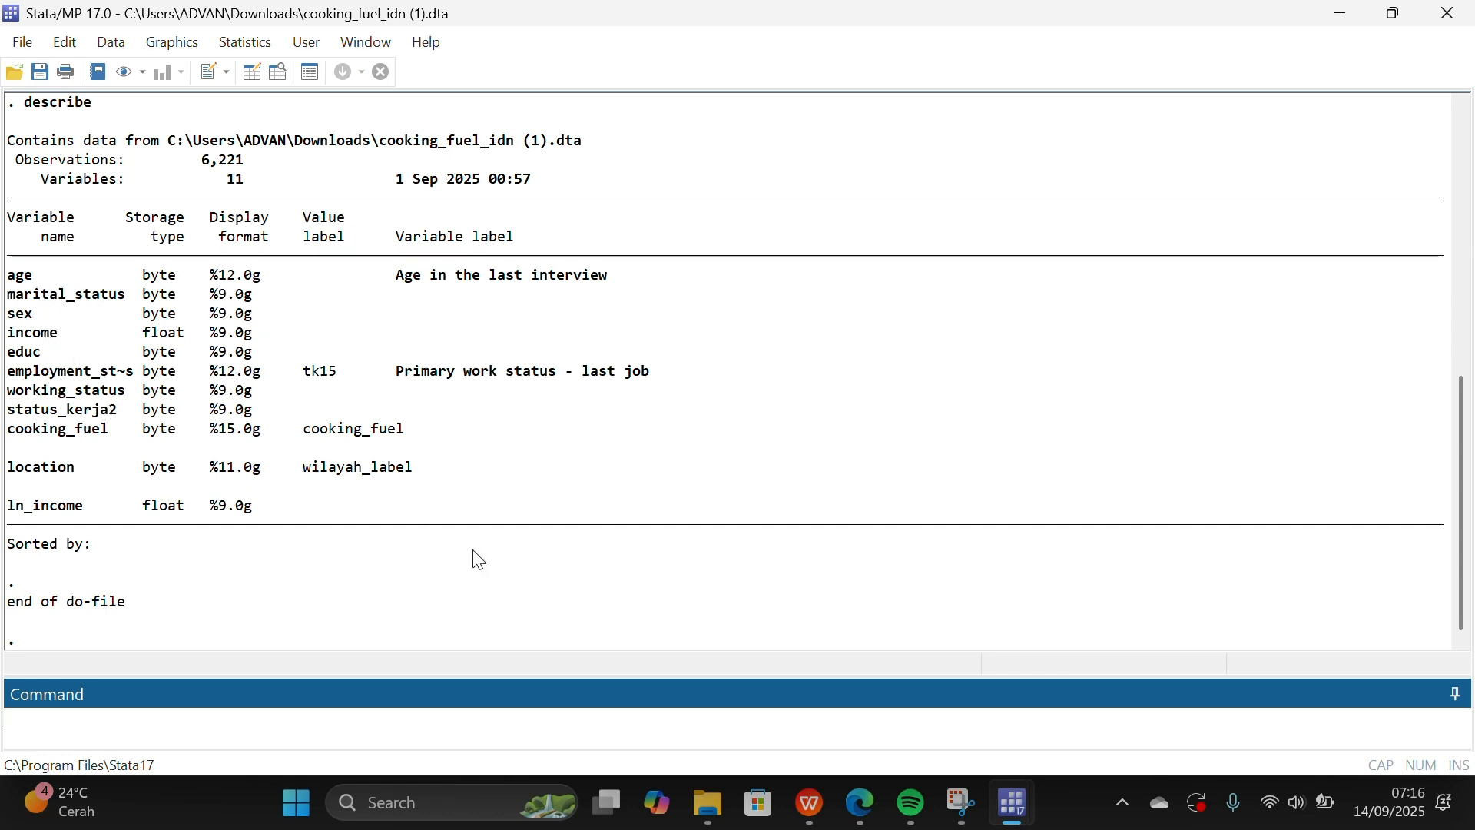
# Copy the variable name cooking_fuel from the describe output
pyautogui.moveTo(1014, 801)
pyautogui.click(1060, 744)
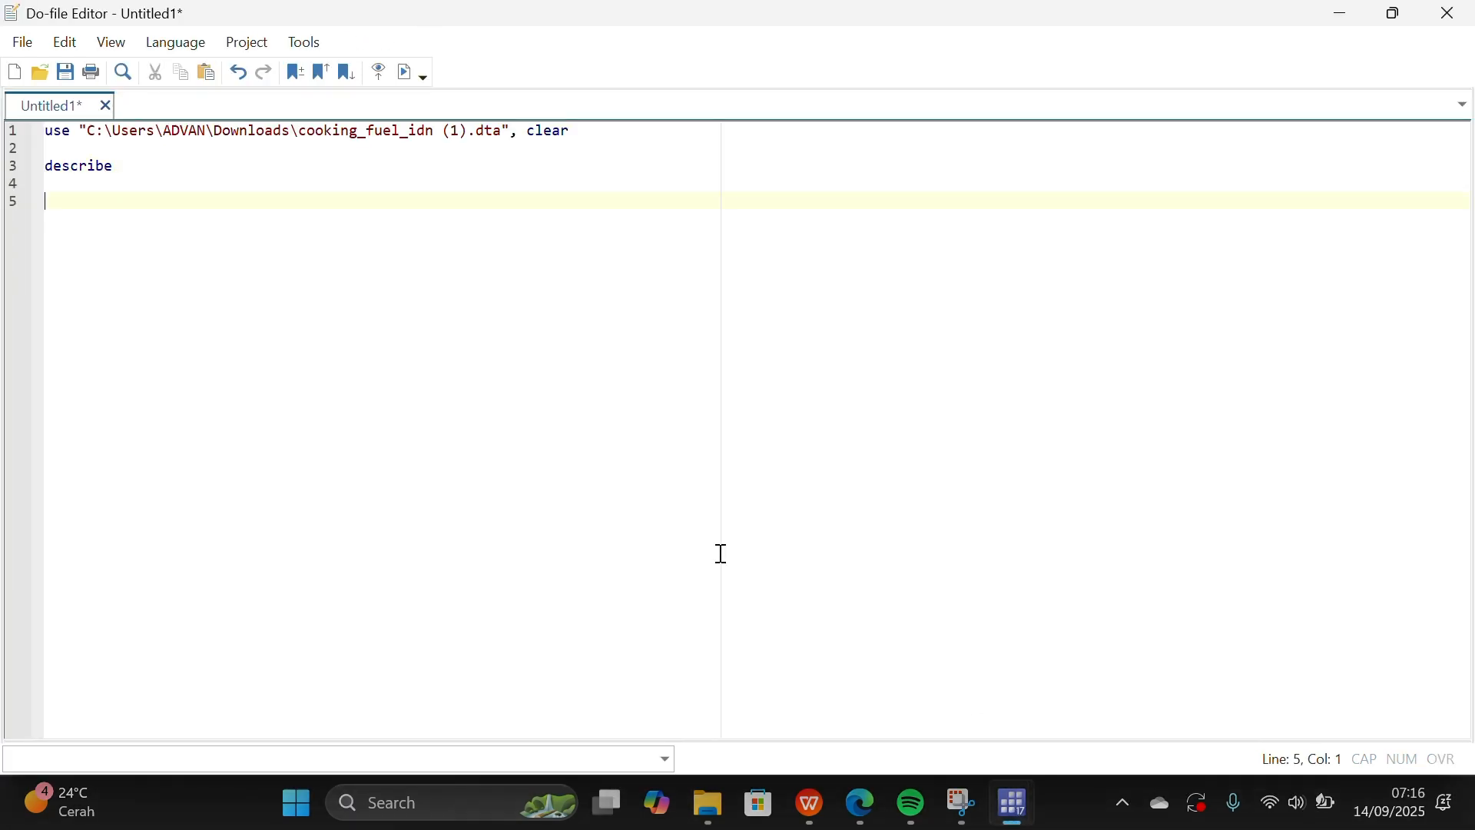
pyautogui.moveTo(1017, 814)
pyautogui.click(883, 676)
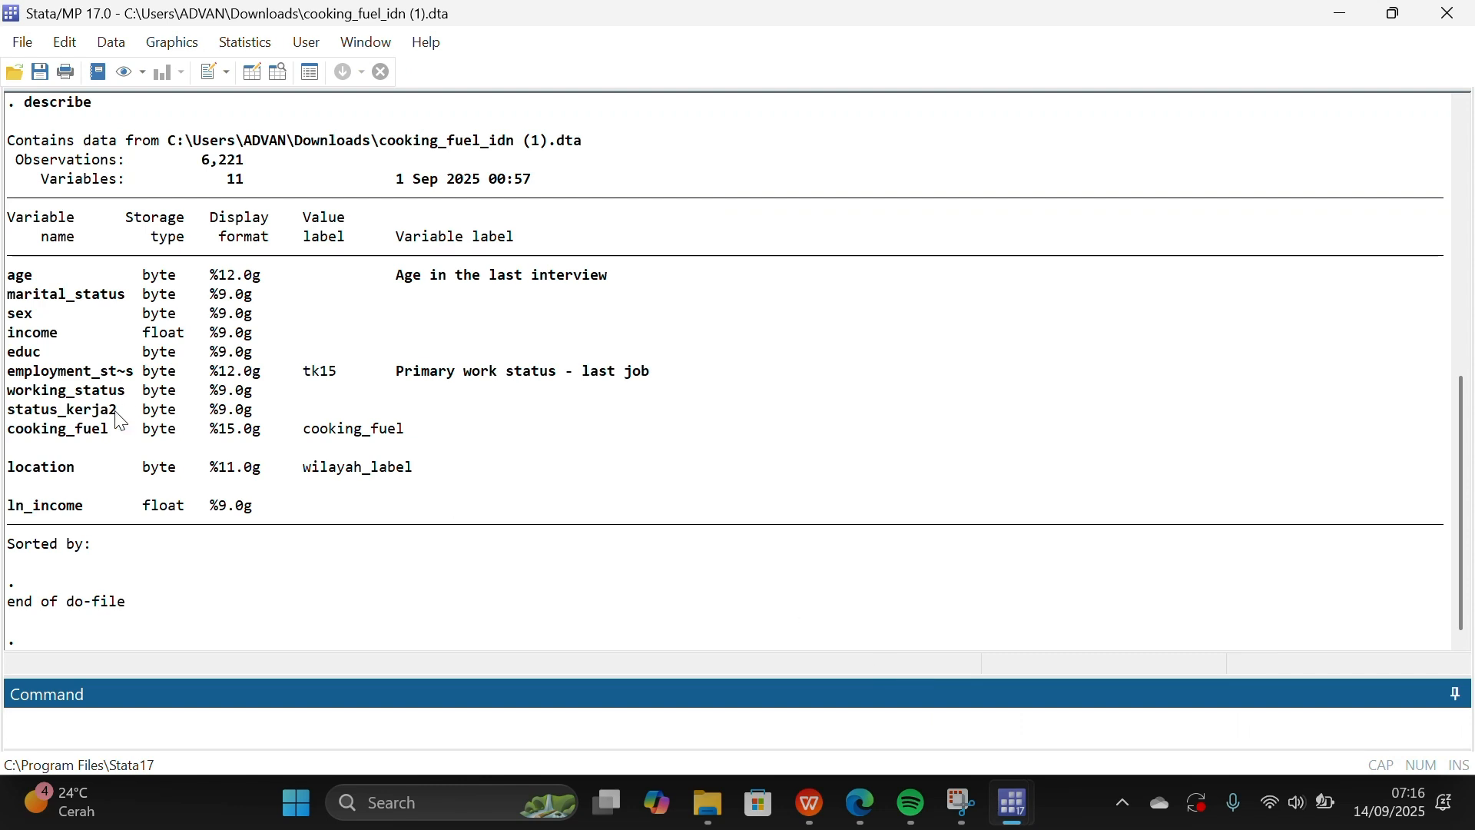
pyautogui.moveTo(110, 430); pyautogui.dragTo(19, 447)
pyautogui.hotkey('ctrl', 'c')
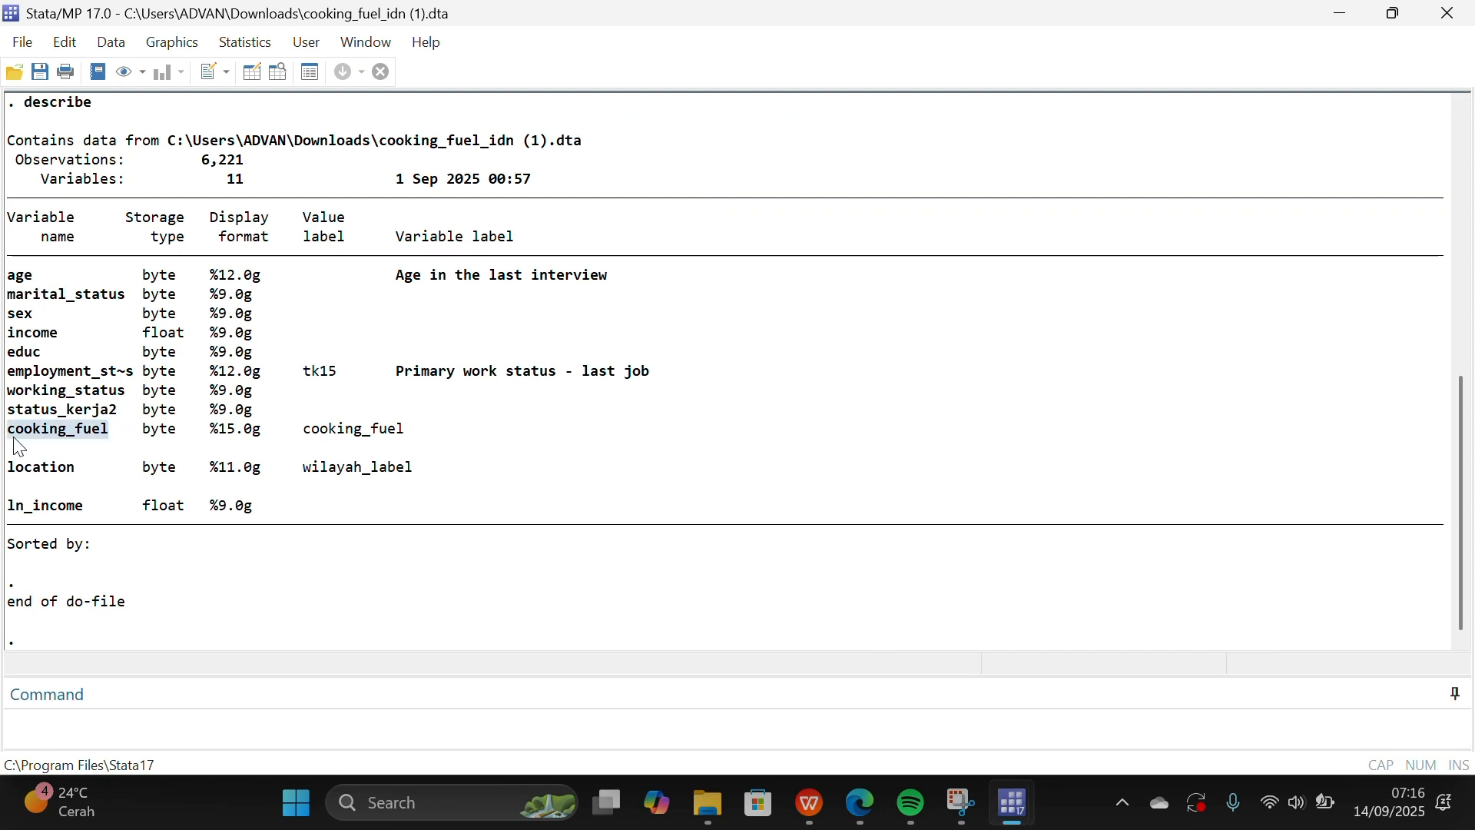
# Add the command "tab cooking_fuel" on line 5 of the do-file, run it and show the results output
pyautogui.moveTo(1014, 812)
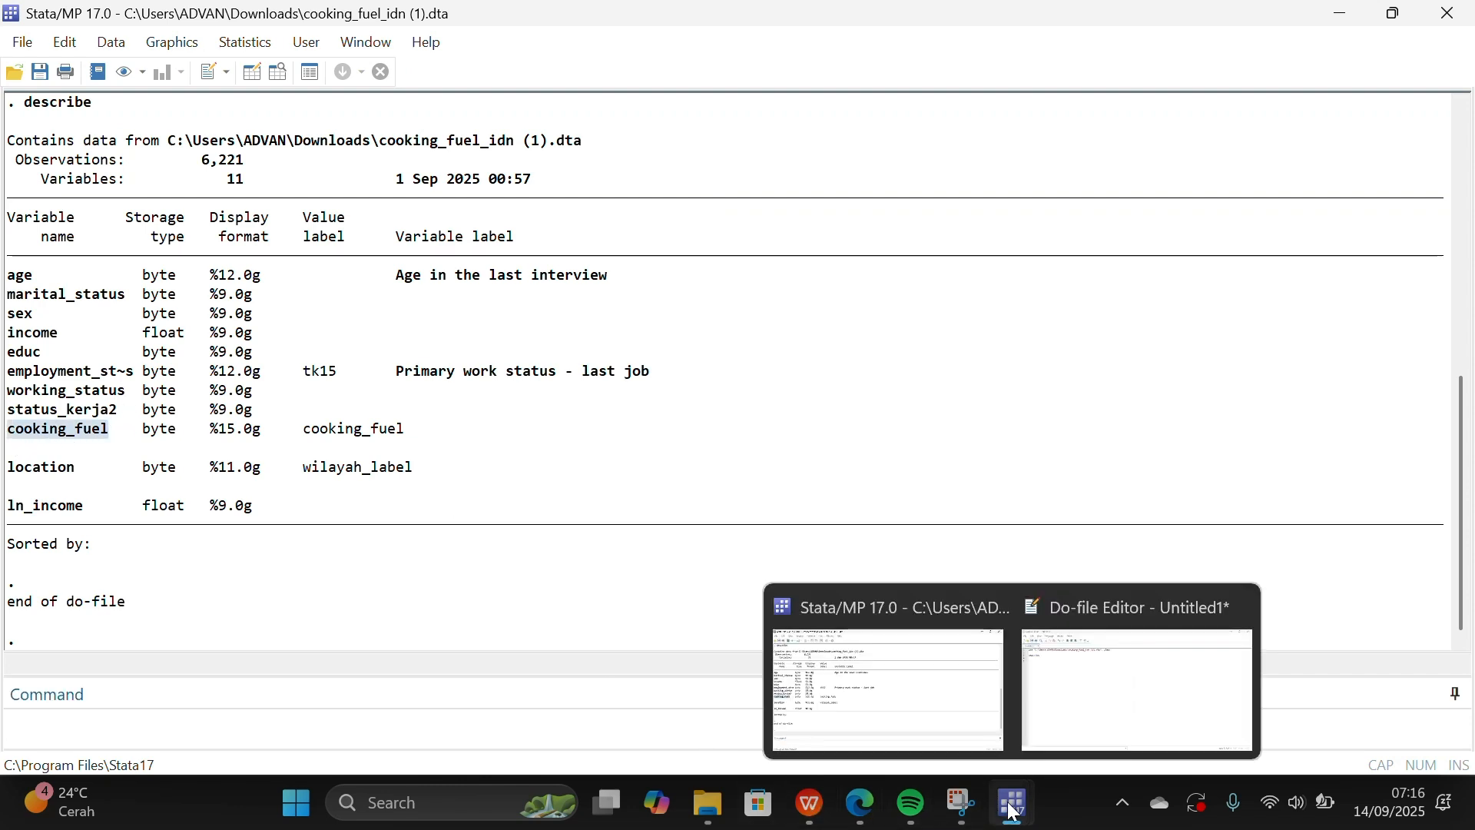
pyautogui.click(1072, 692)
pyautogui.write('tab')
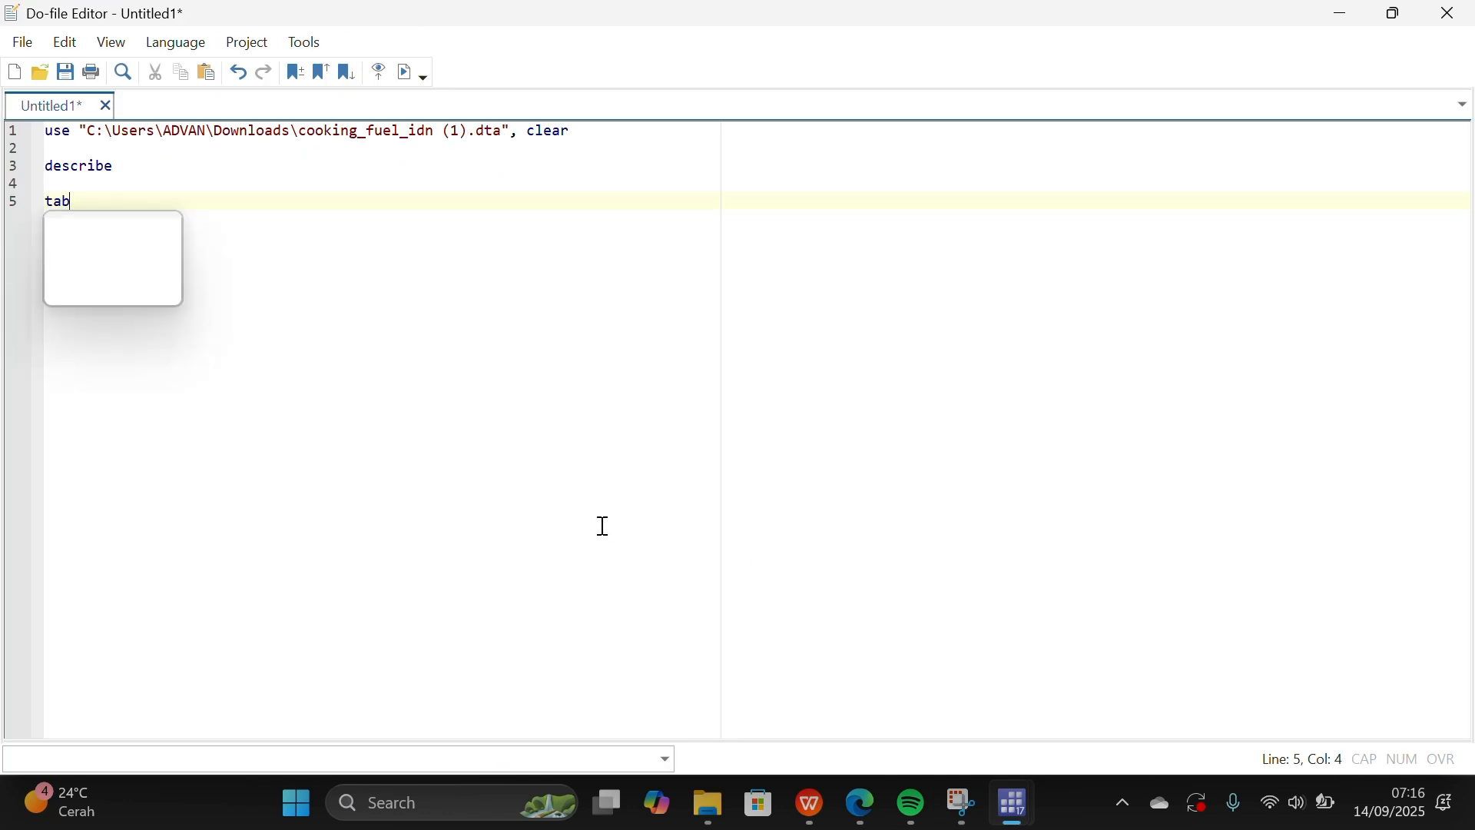
pyautogui.hotkey('ctrl', 'v')
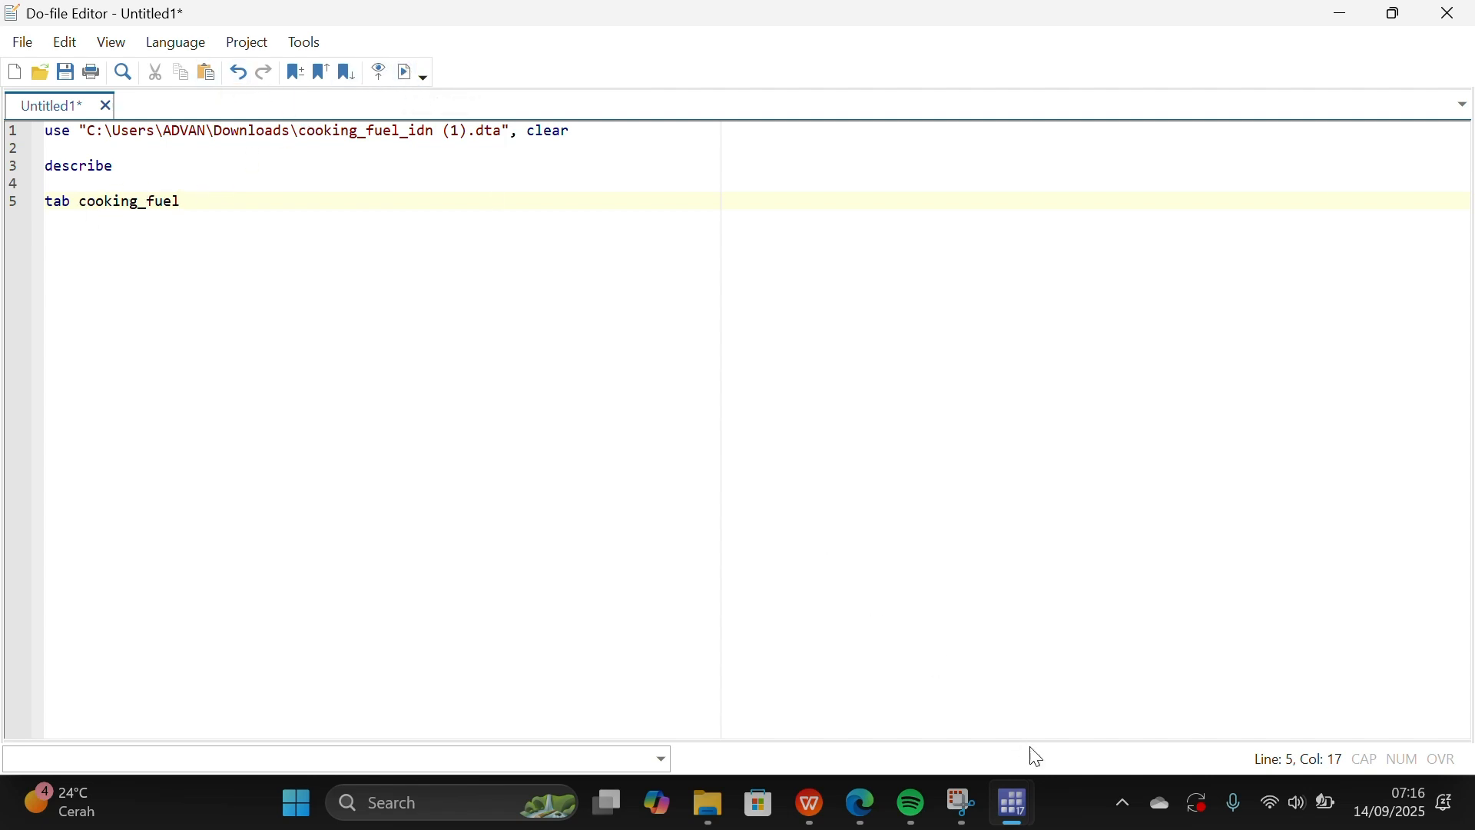
pyautogui.moveTo(1021, 795)
pyautogui.click(905, 685)
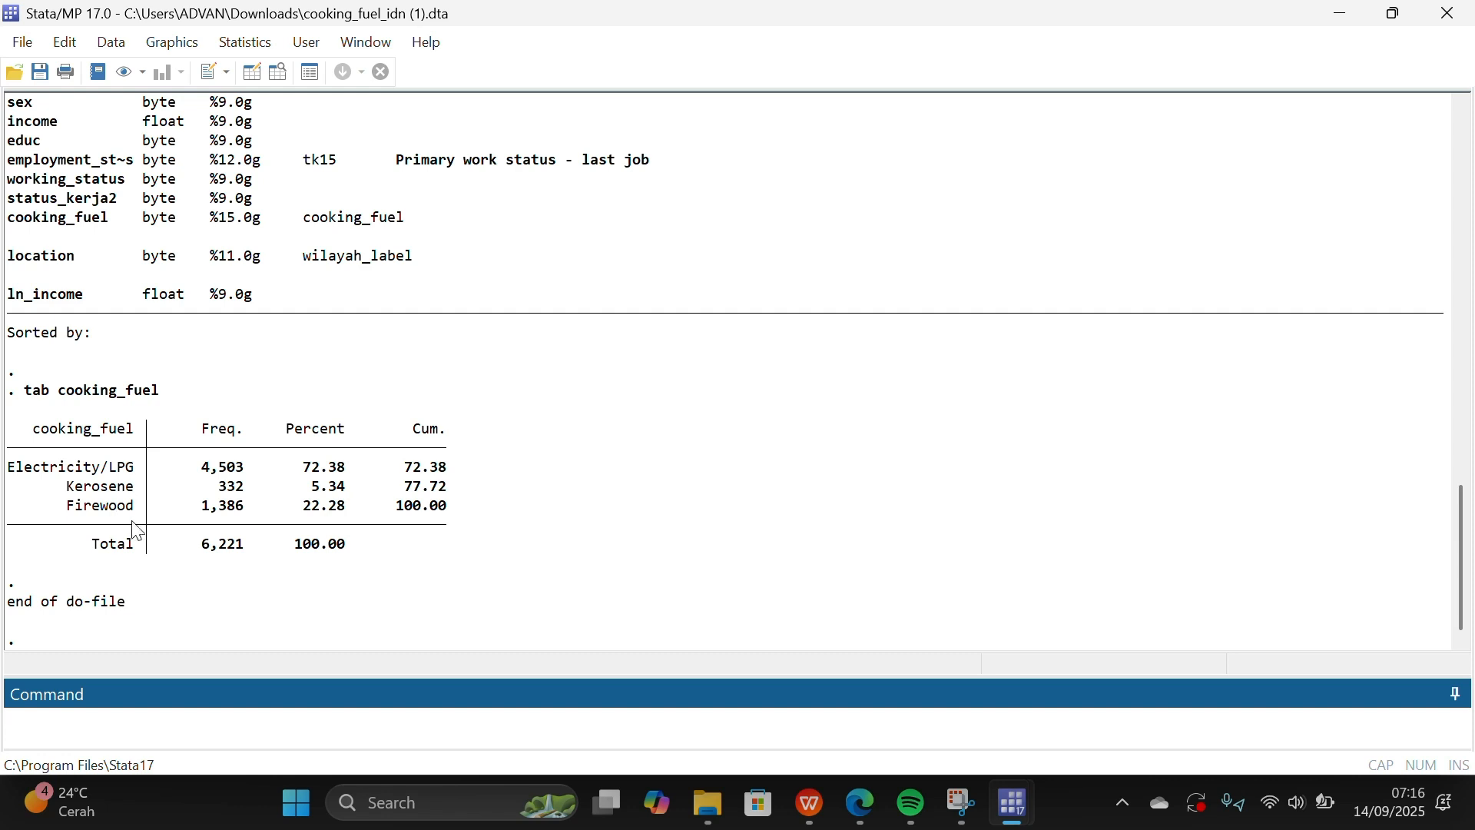
# Switch to Multinomial logistic (1).pdf in WPS Office and copy the logit command text from slide 12 with base outcome Electricity/LPG
pyautogui.moveTo(1014, 803)
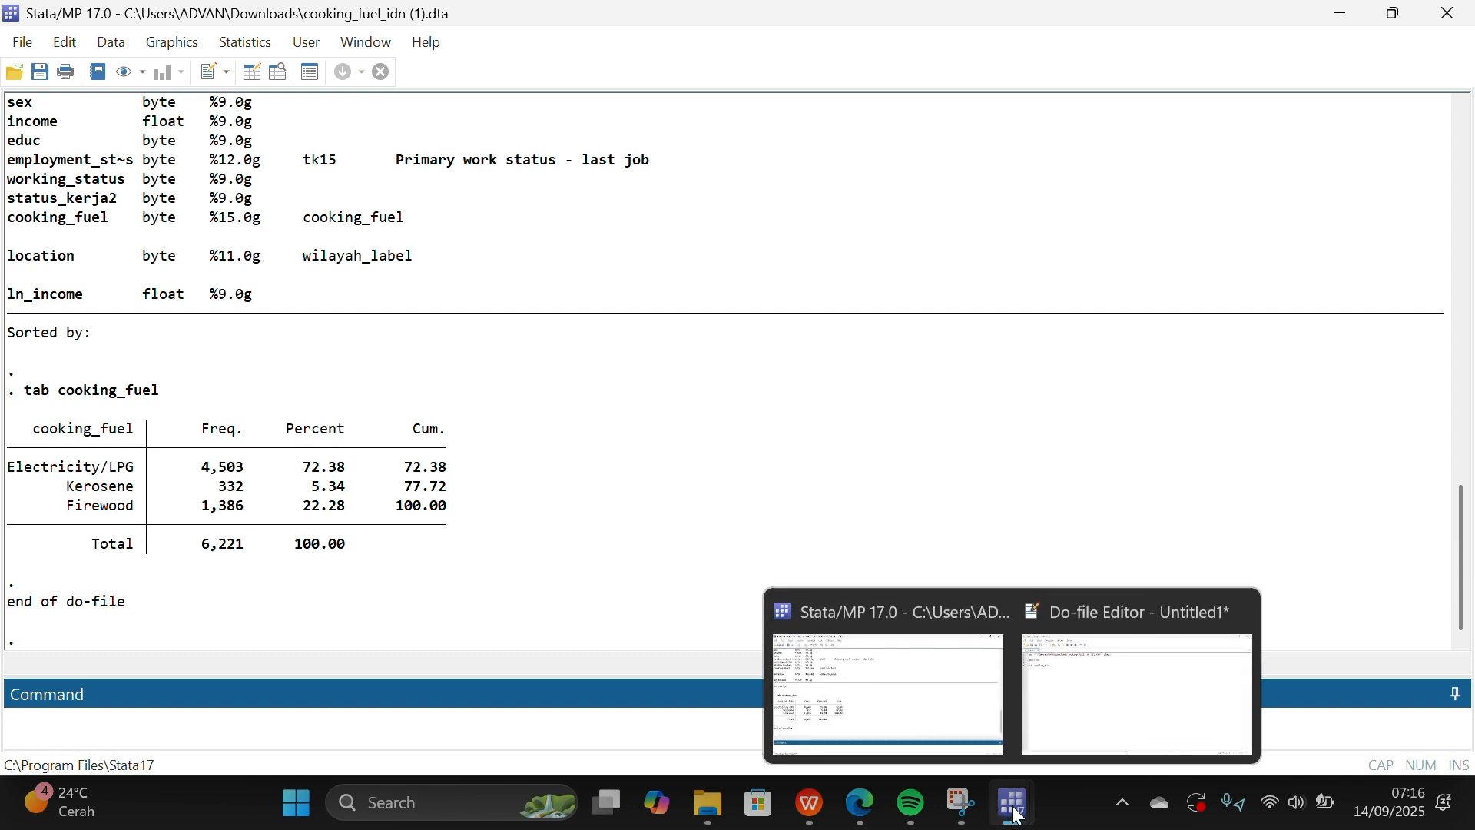
pyautogui.click(1074, 729)
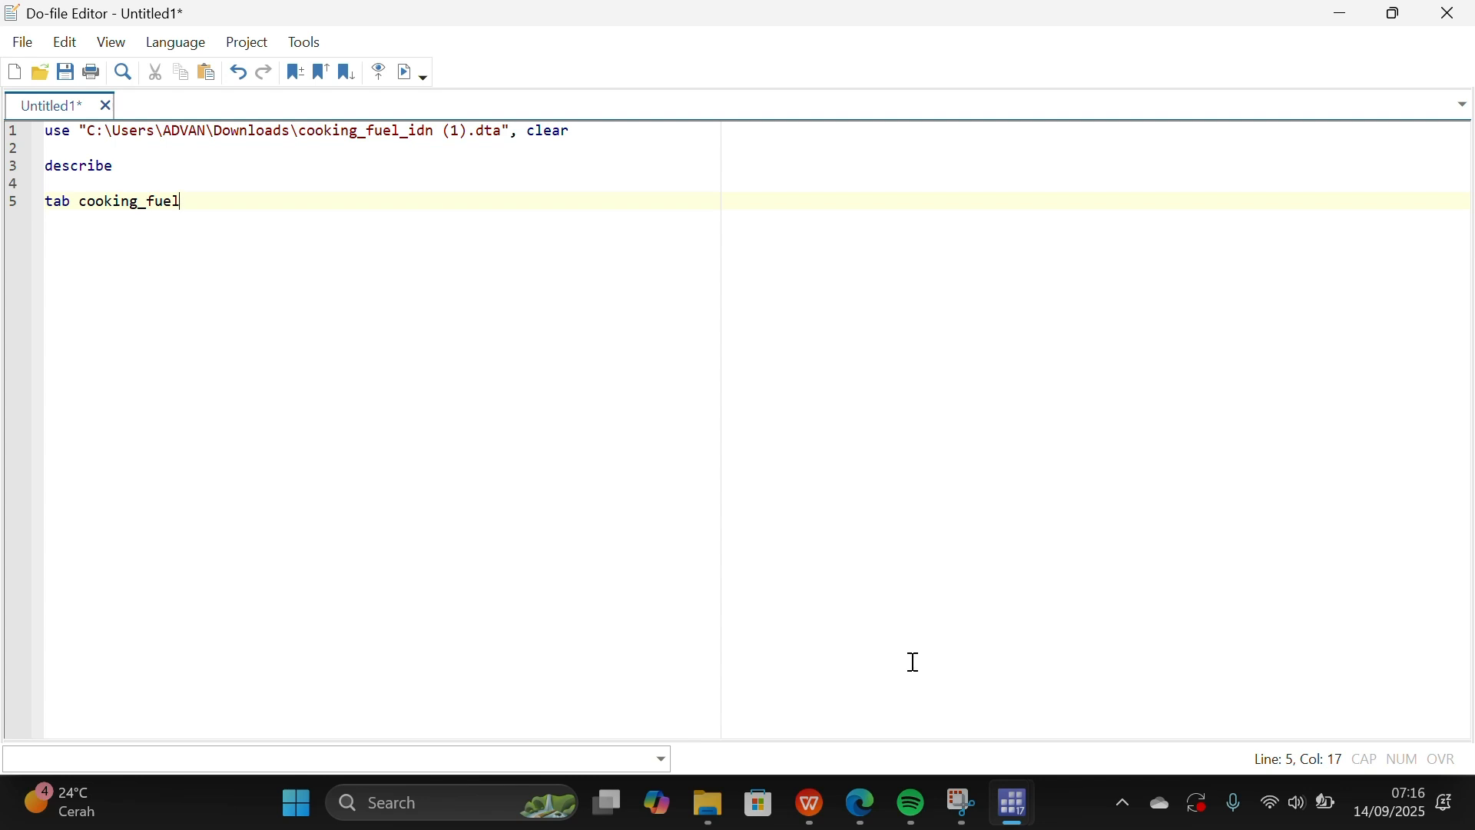
pyautogui.moveTo(811, 803)
pyautogui.click(808, 747)
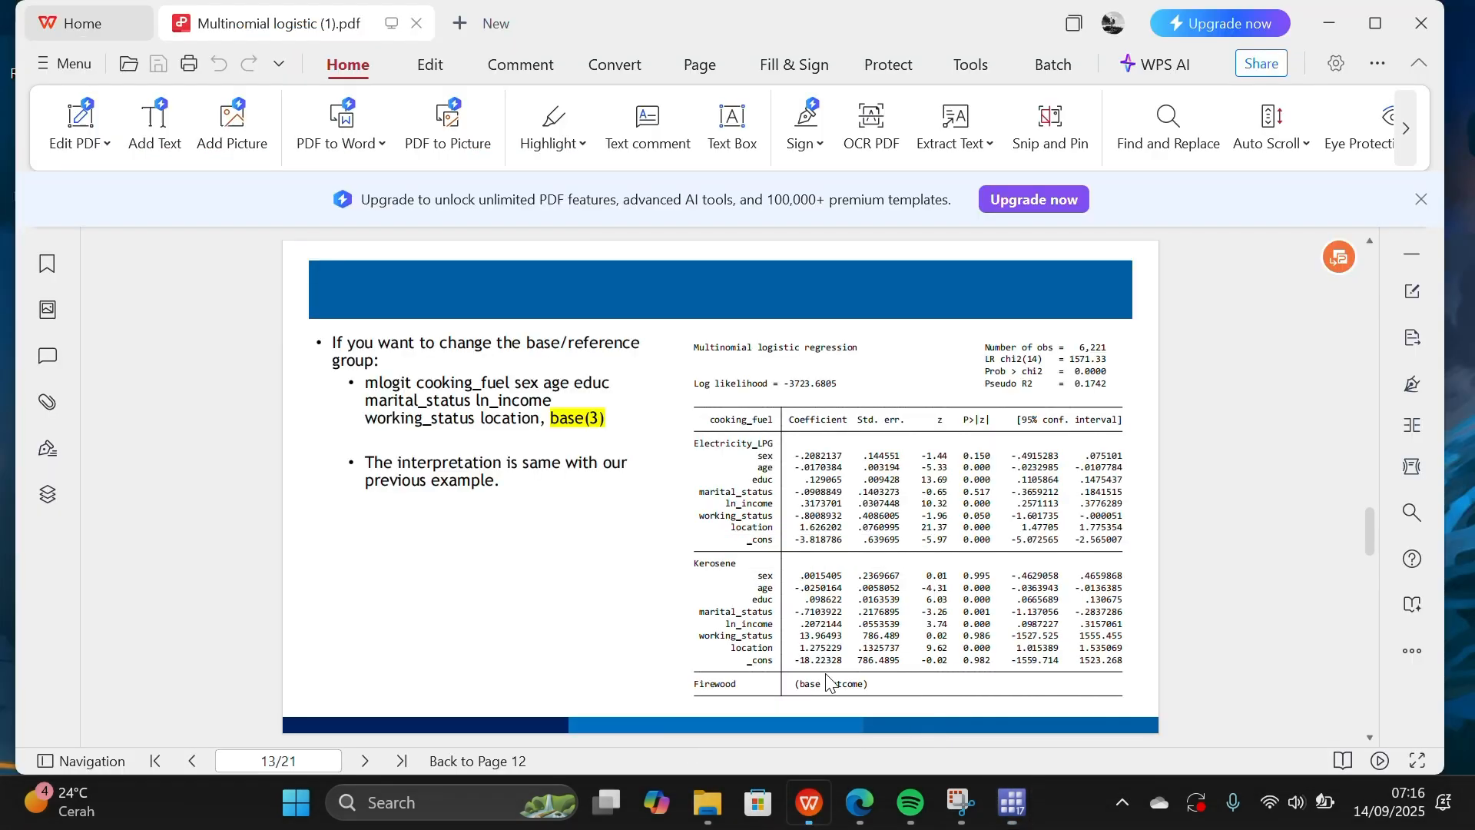
pyautogui.scroll(-1, 796, 590)
pyautogui.scroll(1, 796, 591)
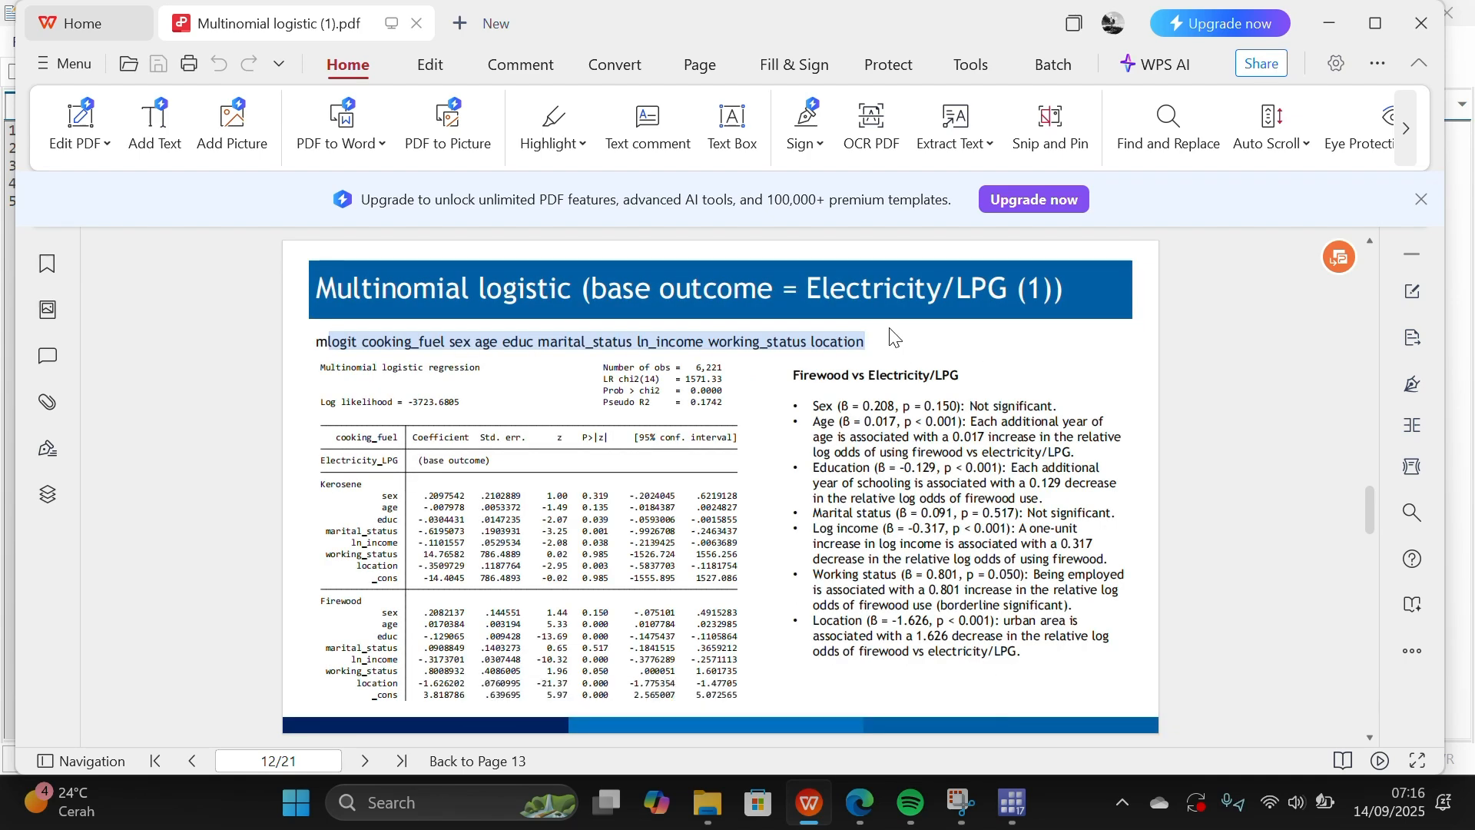
# Add "mlogit cooking_fuel sex age educ marital_status ln_income working_status location" on line 7 of the do-file in Stata
pyautogui.moveTo(1030, 809)
pyautogui.click(1136, 695)
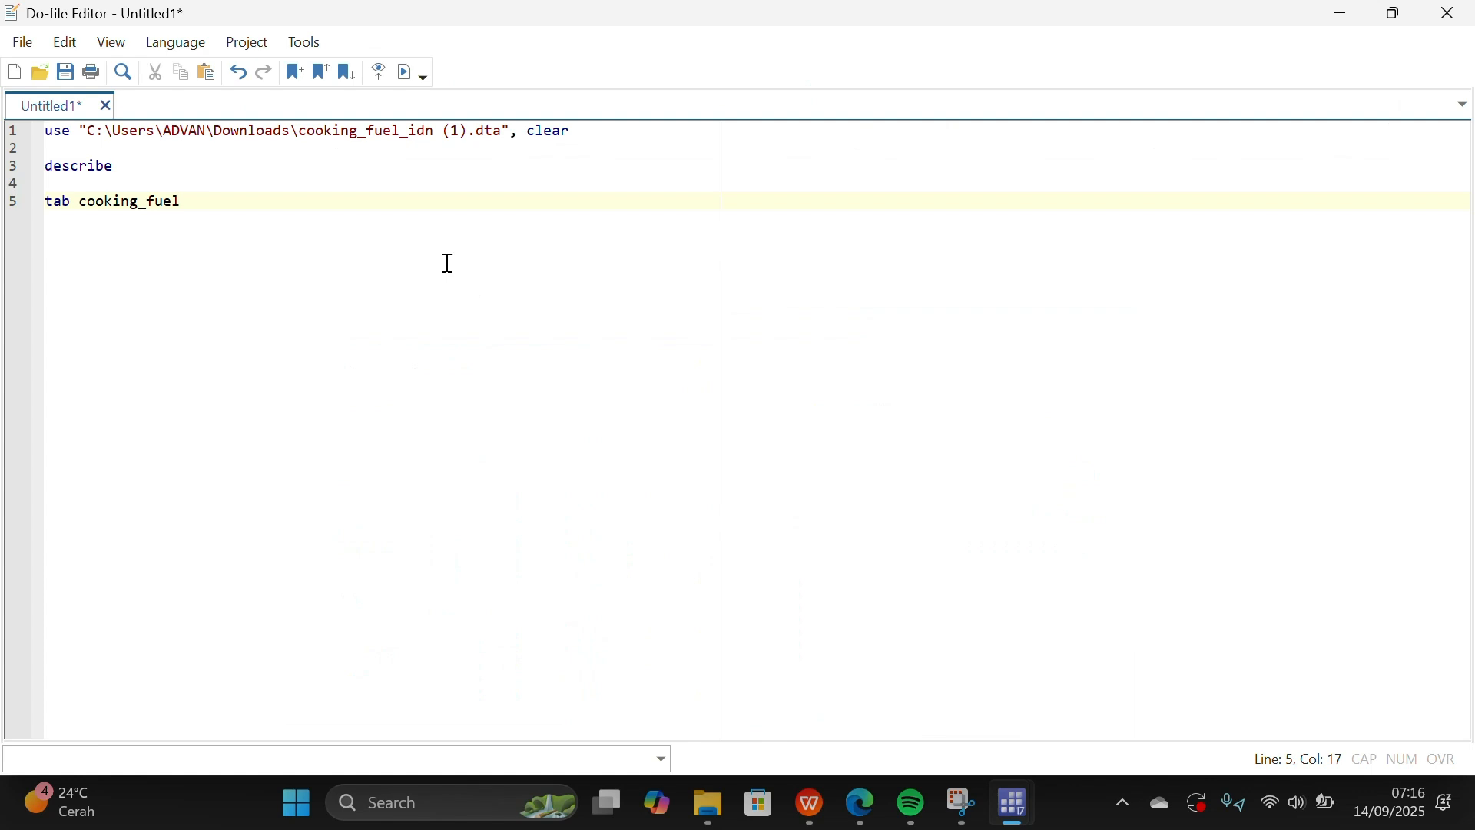
pyautogui.press('Return')
pyautogui.press('Return')
pyautogui.write('logit cooking_fuel sex age educ marital_status ln_income working_status location')
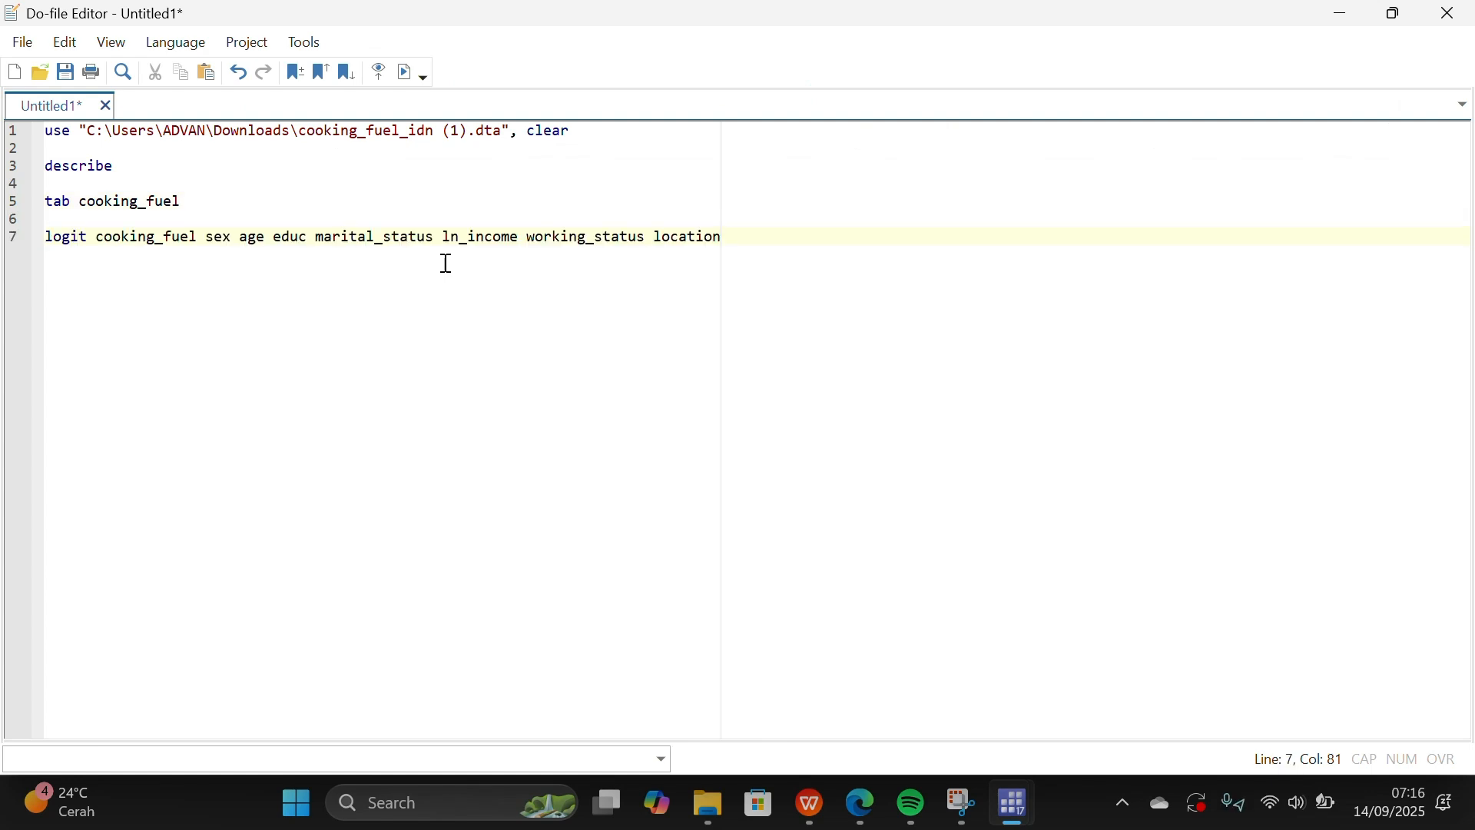
pyautogui.click(63, 235)
pyautogui.press('Home')
pyautogui.write('m')
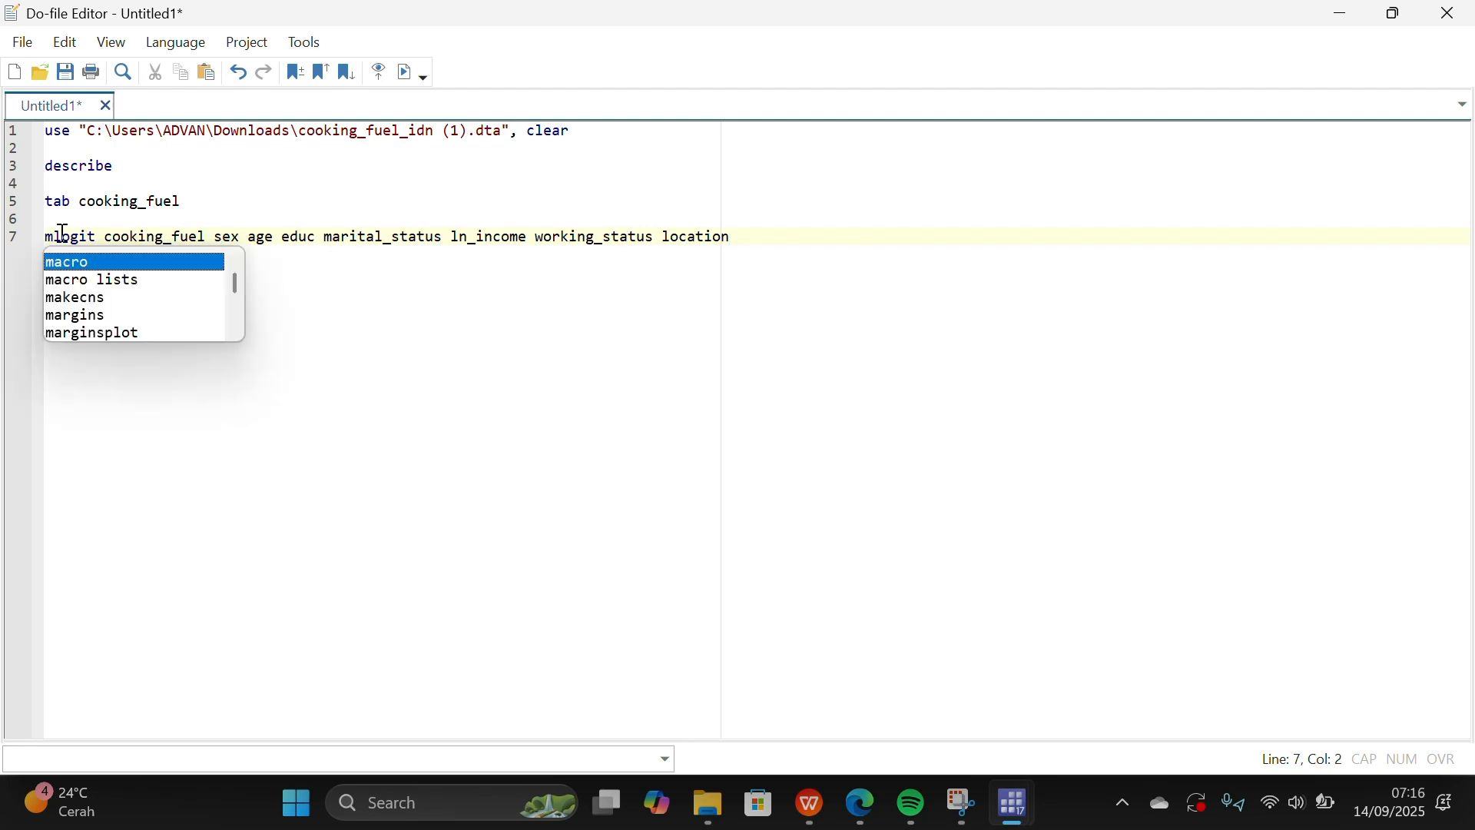
# Run the do-file with the mlogit command and examine the multinomial logistic regression table
pyautogui.click(769, 235)
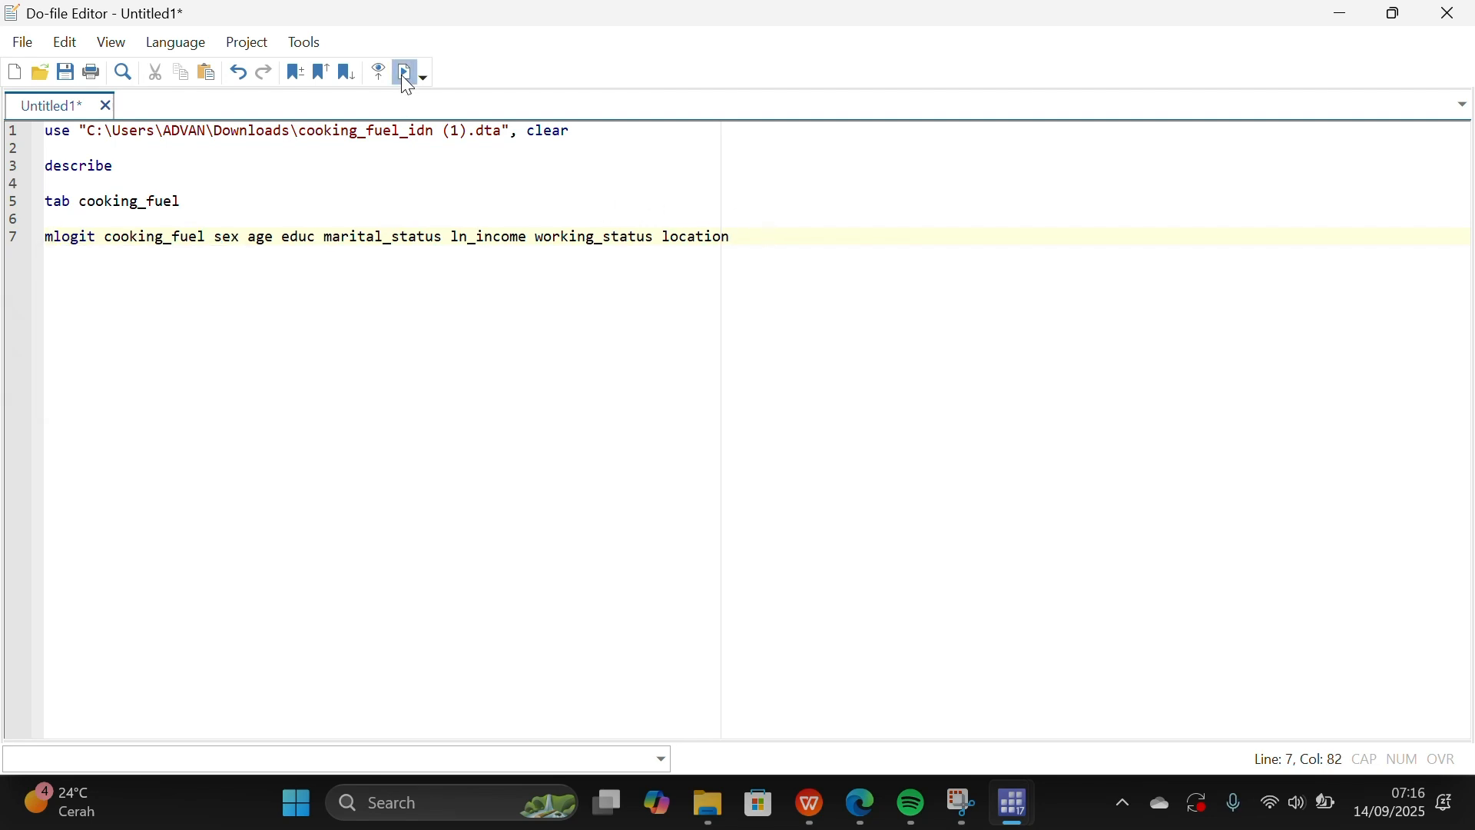
pyautogui.moveTo(1006, 799)
pyautogui.click(952, 687)
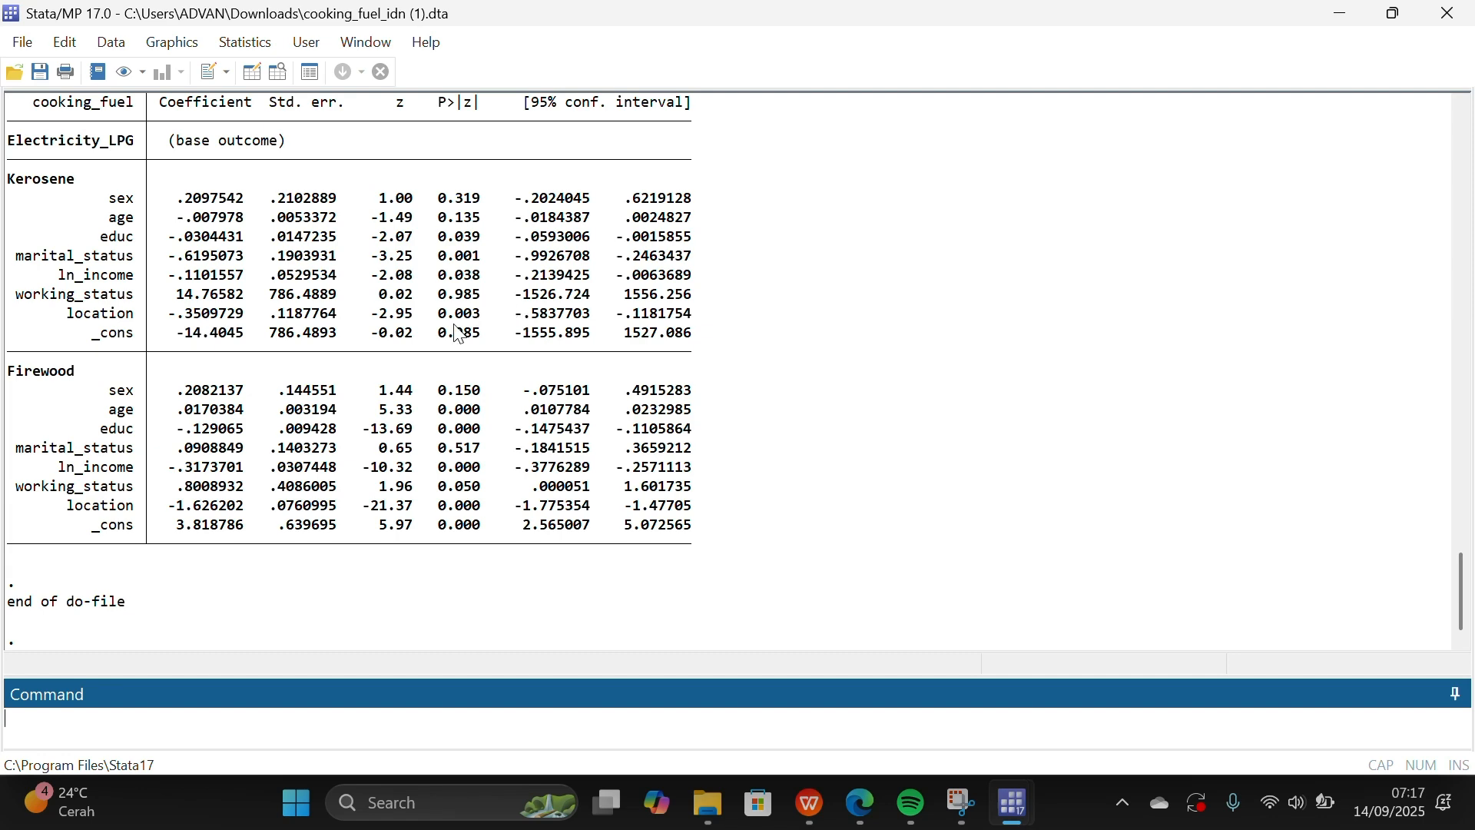
pyautogui.scroll(2, 459, 332)
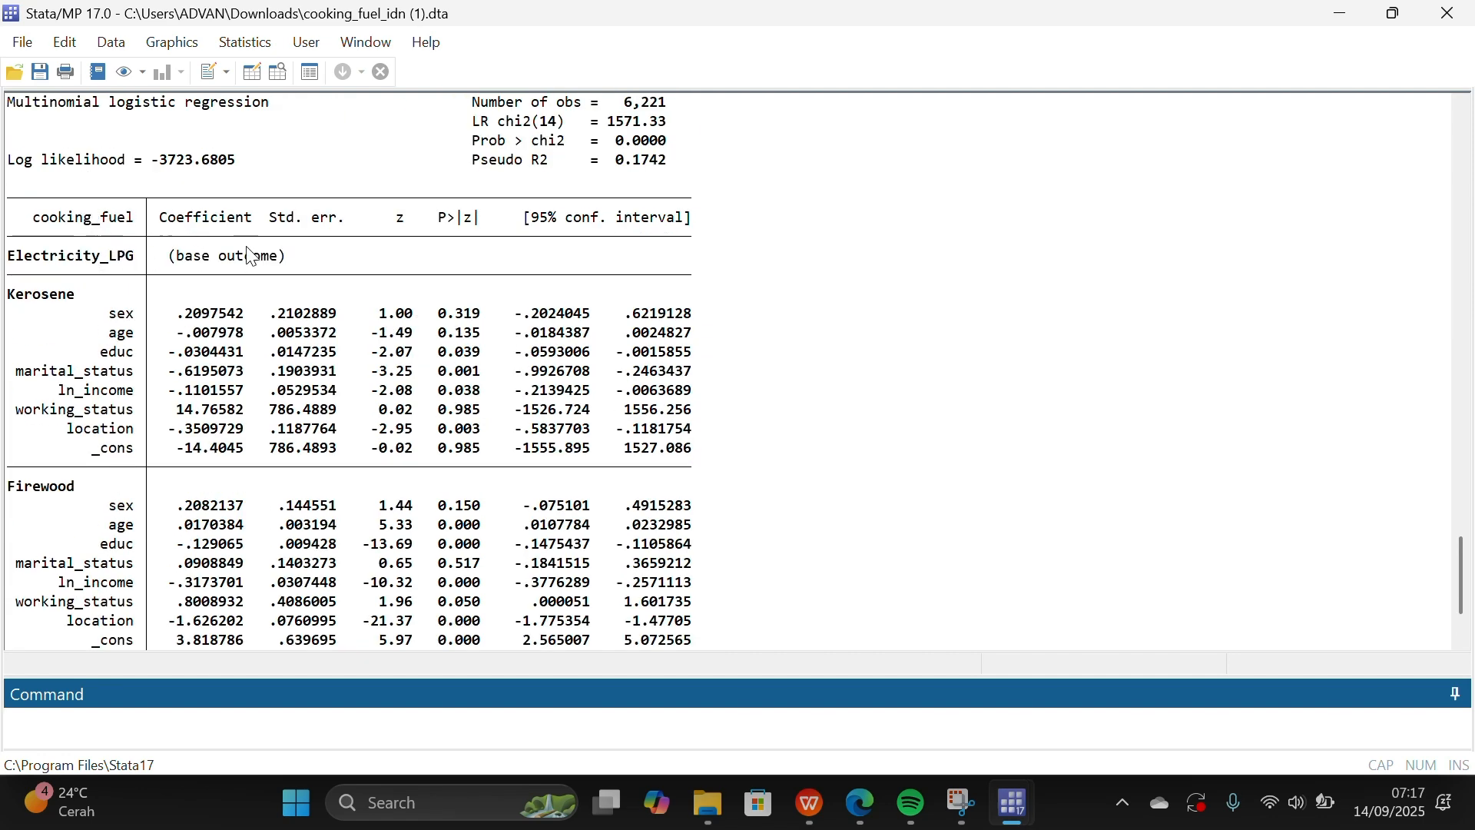
pyautogui.scroll(-1, 270, 266)
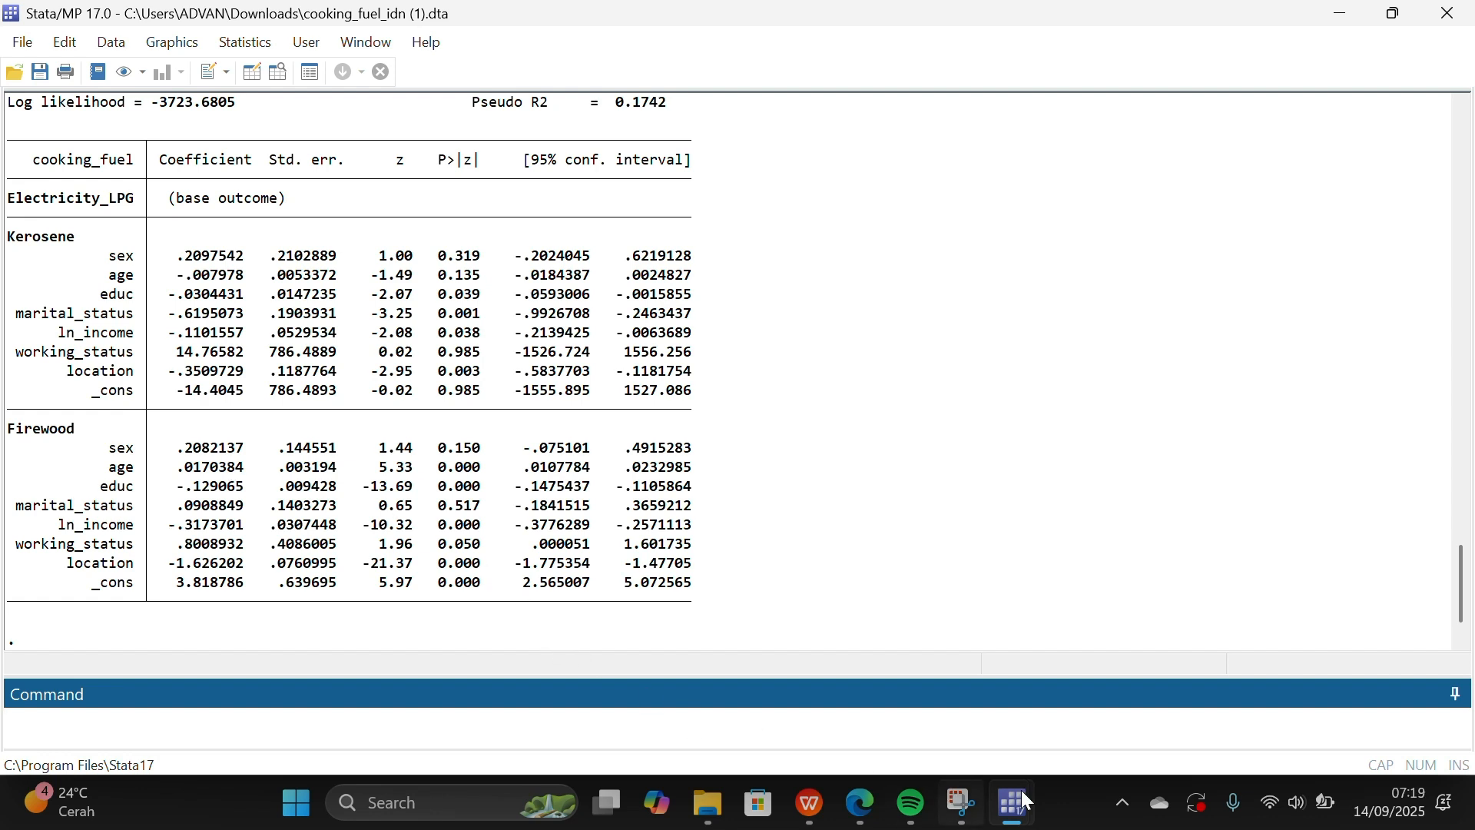
# Duplicate the mlogit command from line 7 onto line 9 of the do-file
pyautogui.click(1083, 714)
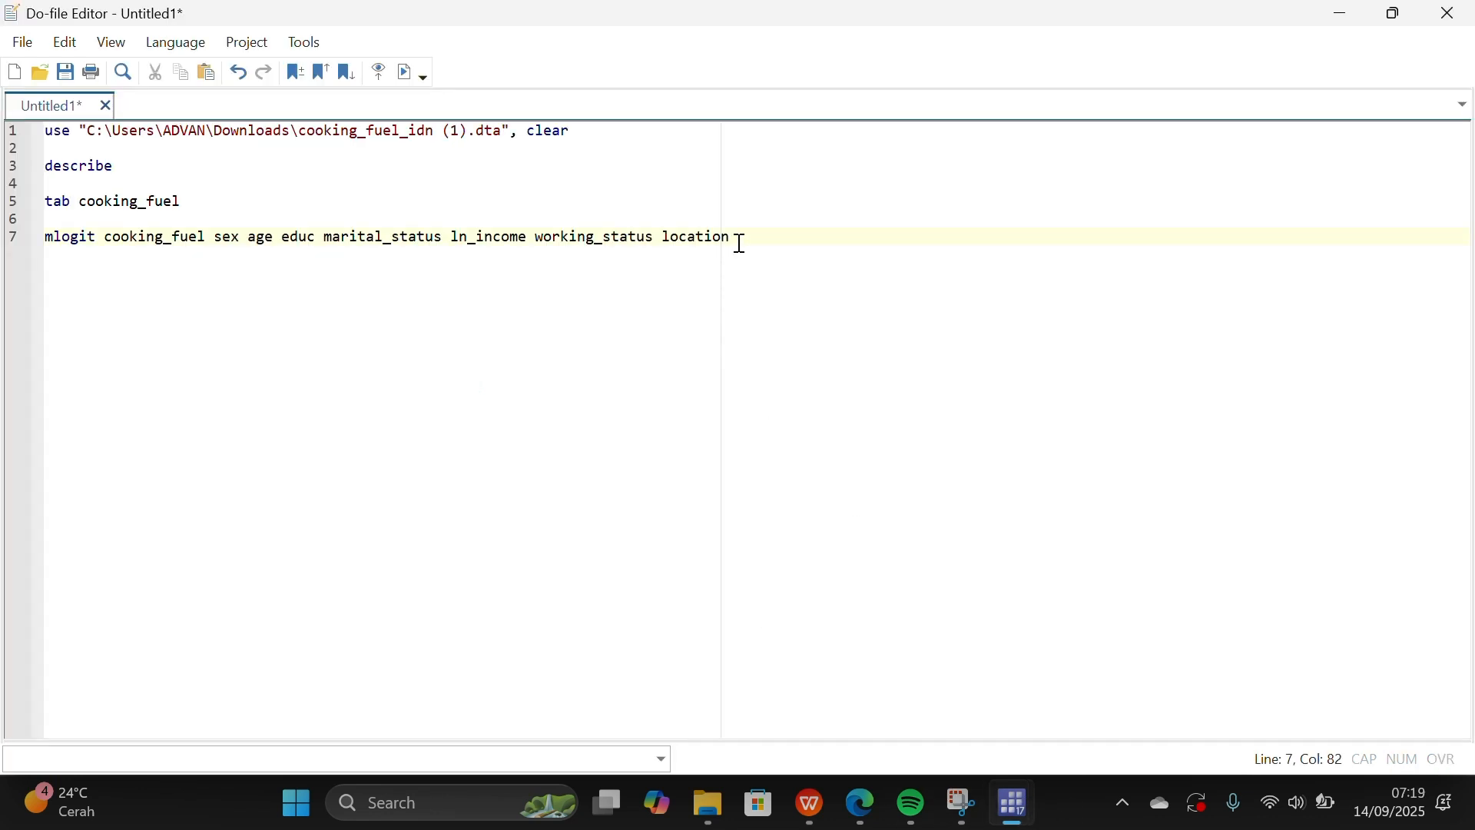
pyautogui.moveTo(736, 239); pyautogui.dragTo(34, 239)
pyautogui.hotkey('ctrl', 'c')
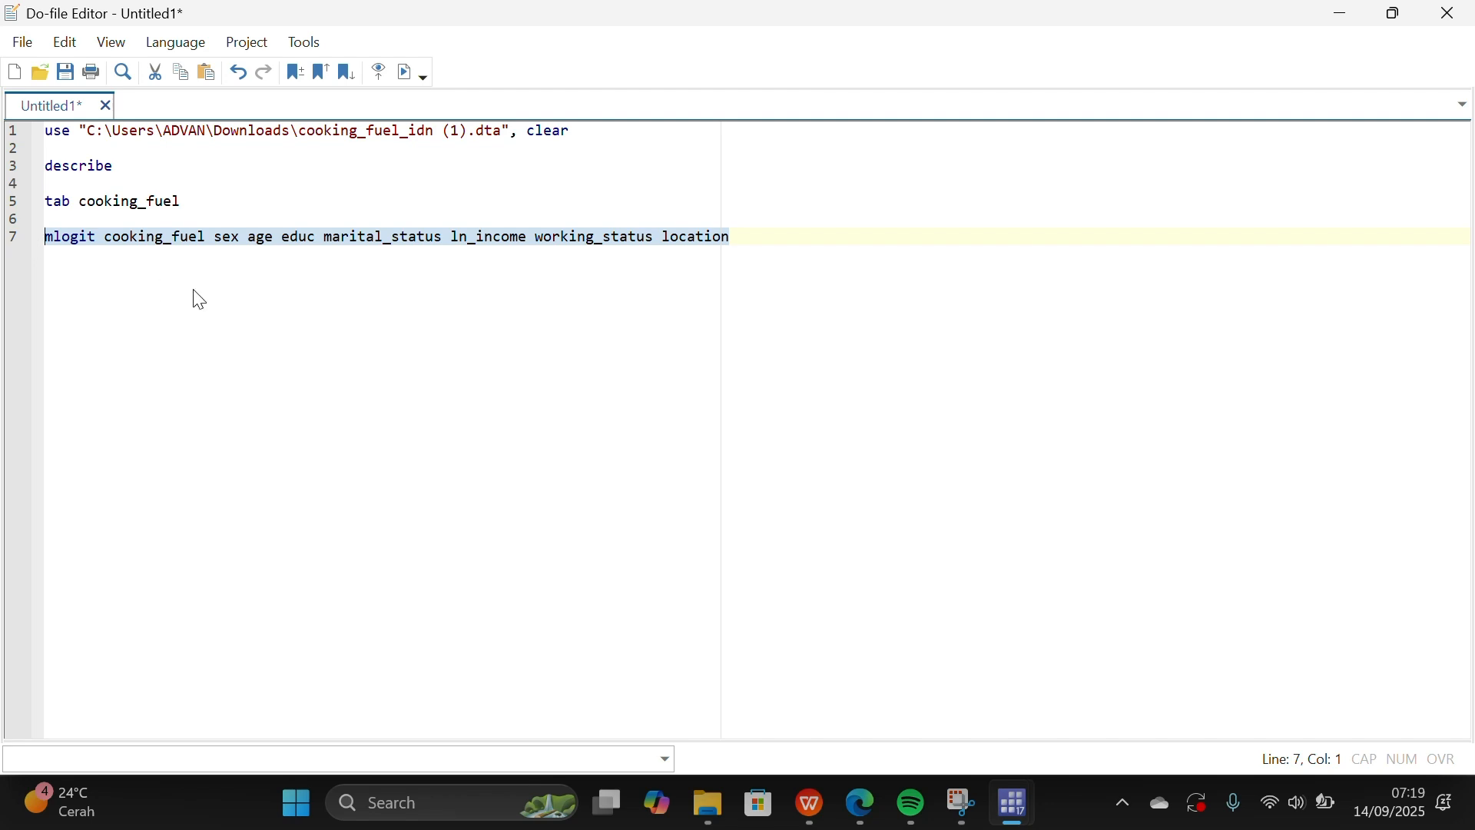
pyautogui.click(778, 234)
pyautogui.press('Return')
pyautogui.press('Return')
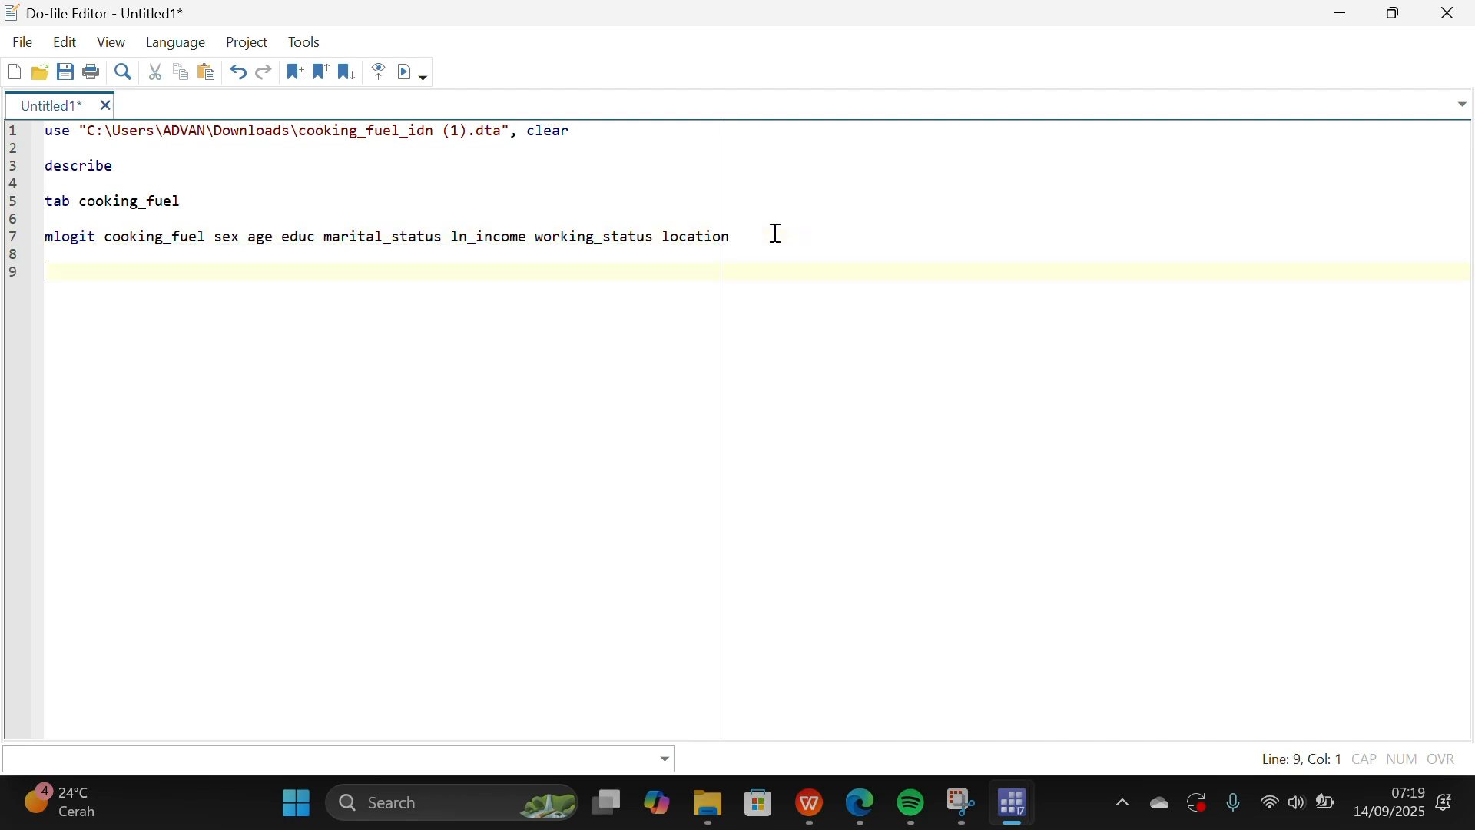
pyautogui.hotkey('ctrl', 'v')
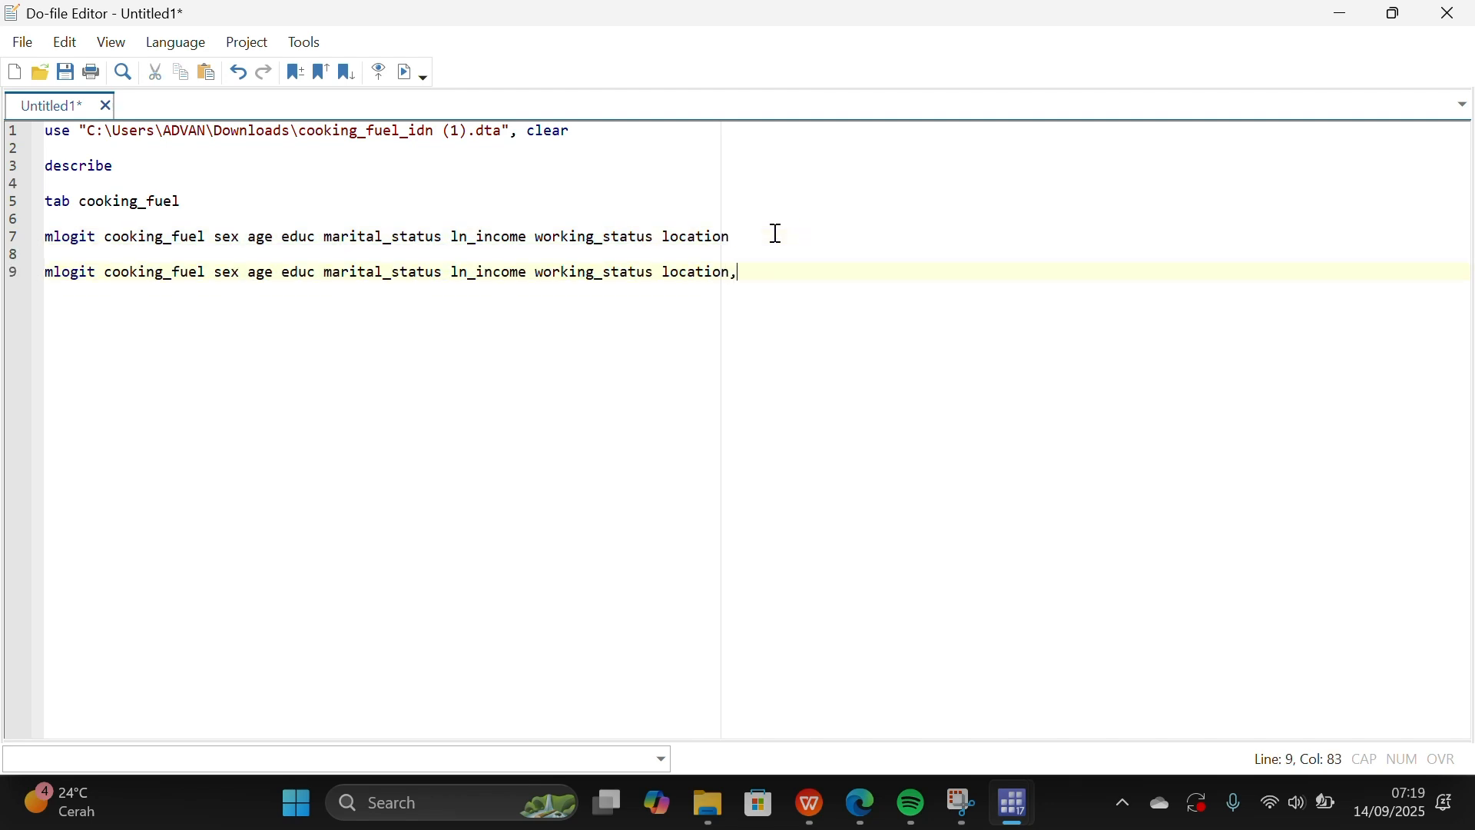
# Append the option ", base (3)" to the second mlogit command, run the do-file and show the results output
pyautogui.write(', base')
pyautogui.write(' ()')
pyautogui.write('3')
pyautogui.click(404, 81)
pyautogui.click(1015, 808)
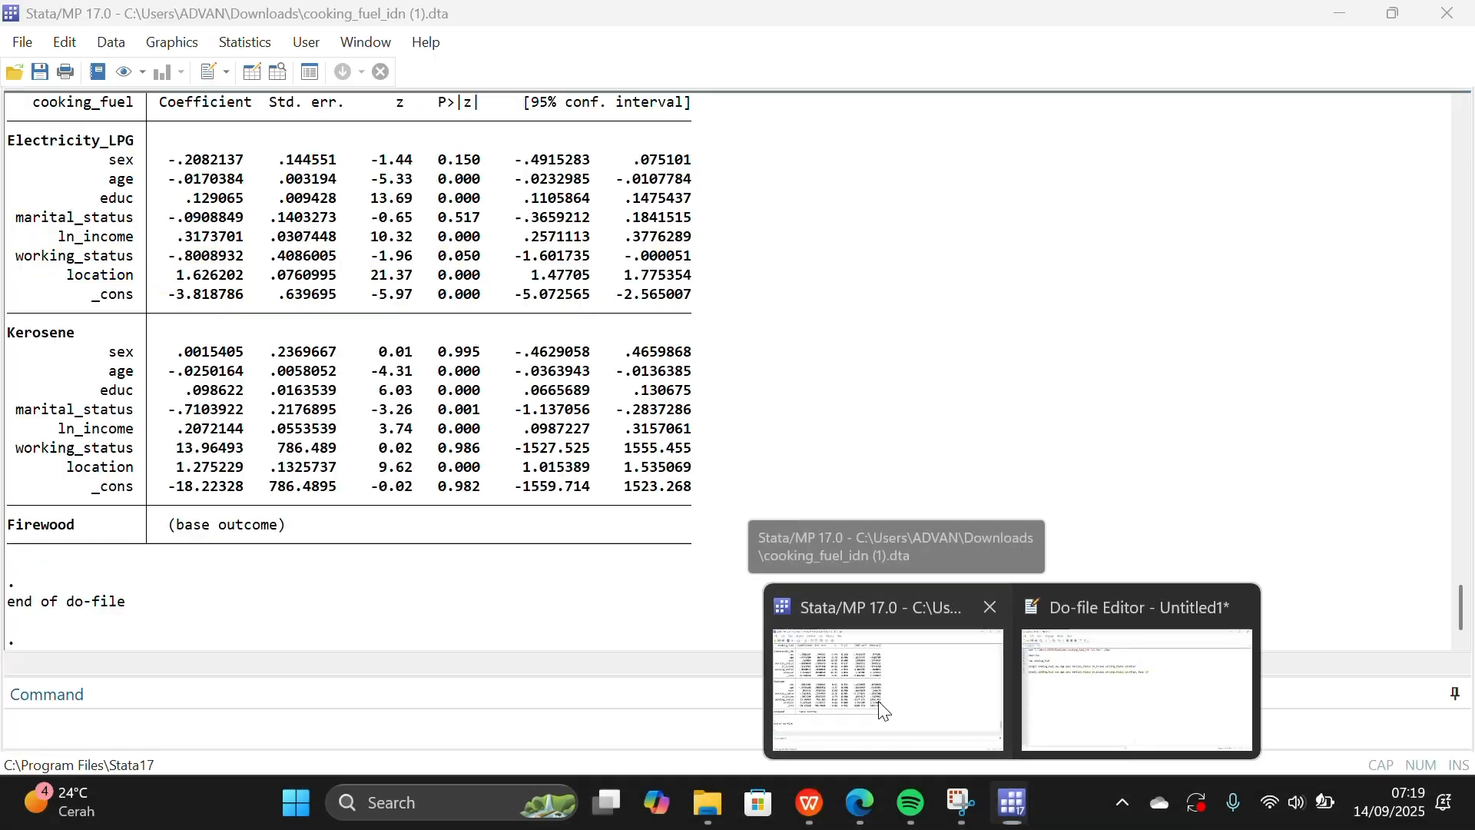
pyautogui.click(880, 705)
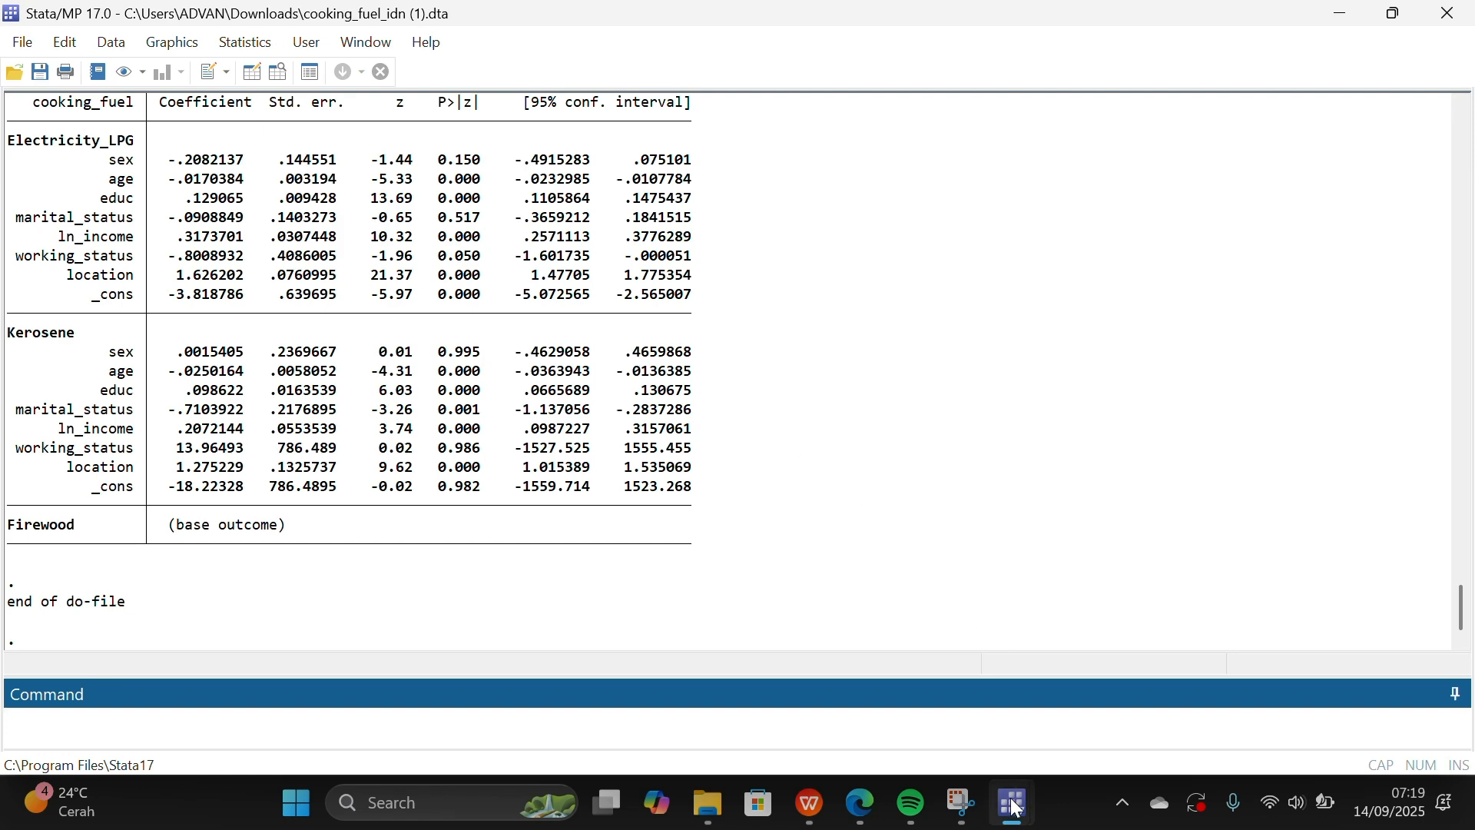
# Paste another copy of the mlogit command without options onto line 11 of the do-file
pyautogui.moveTo(1015, 808)
pyautogui.click(1158, 679)
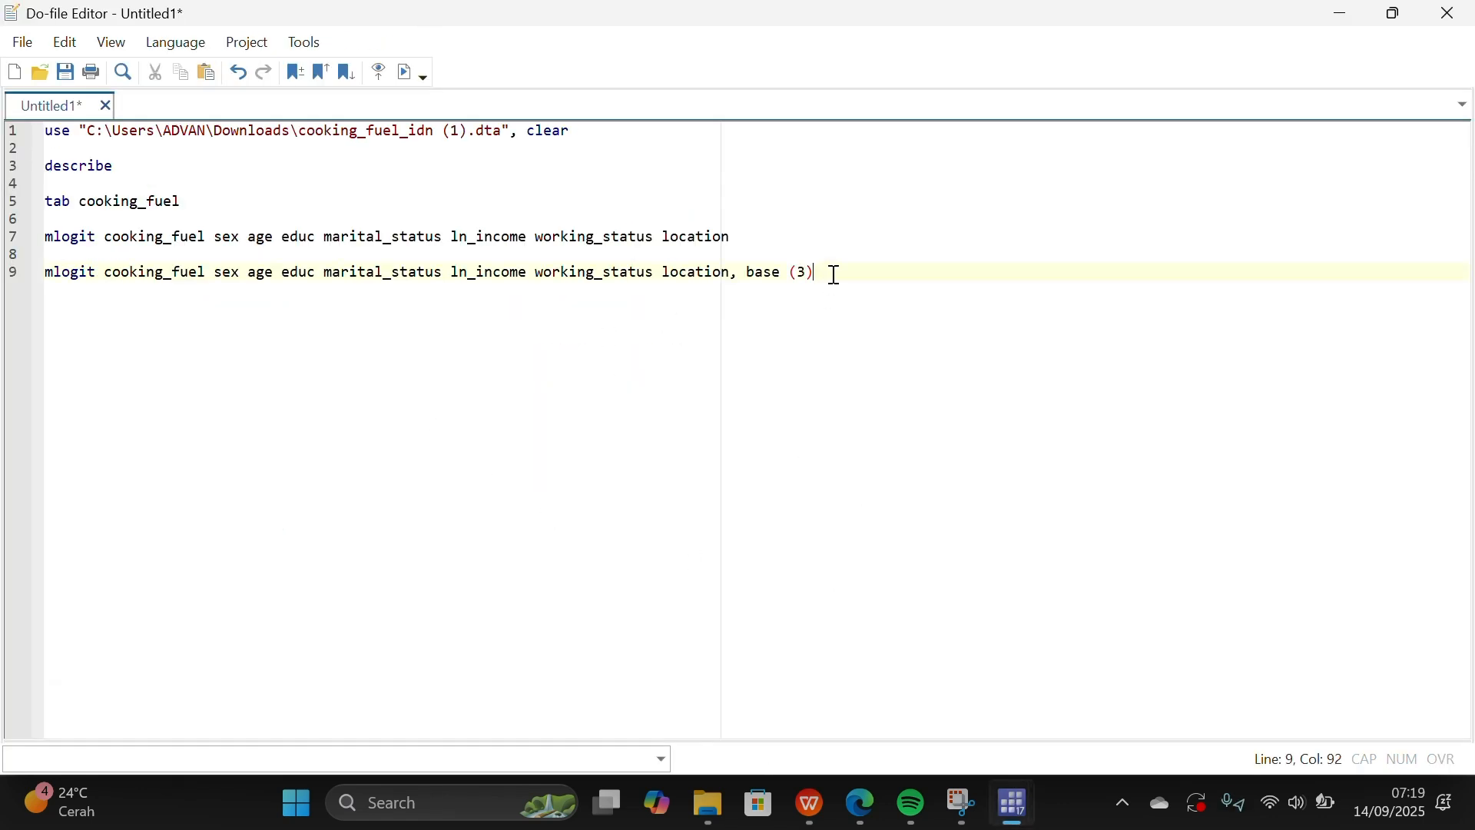
pyautogui.press('Return')
pyautogui.press('Return')
pyautogui.hotkey('ctrl', 'v')
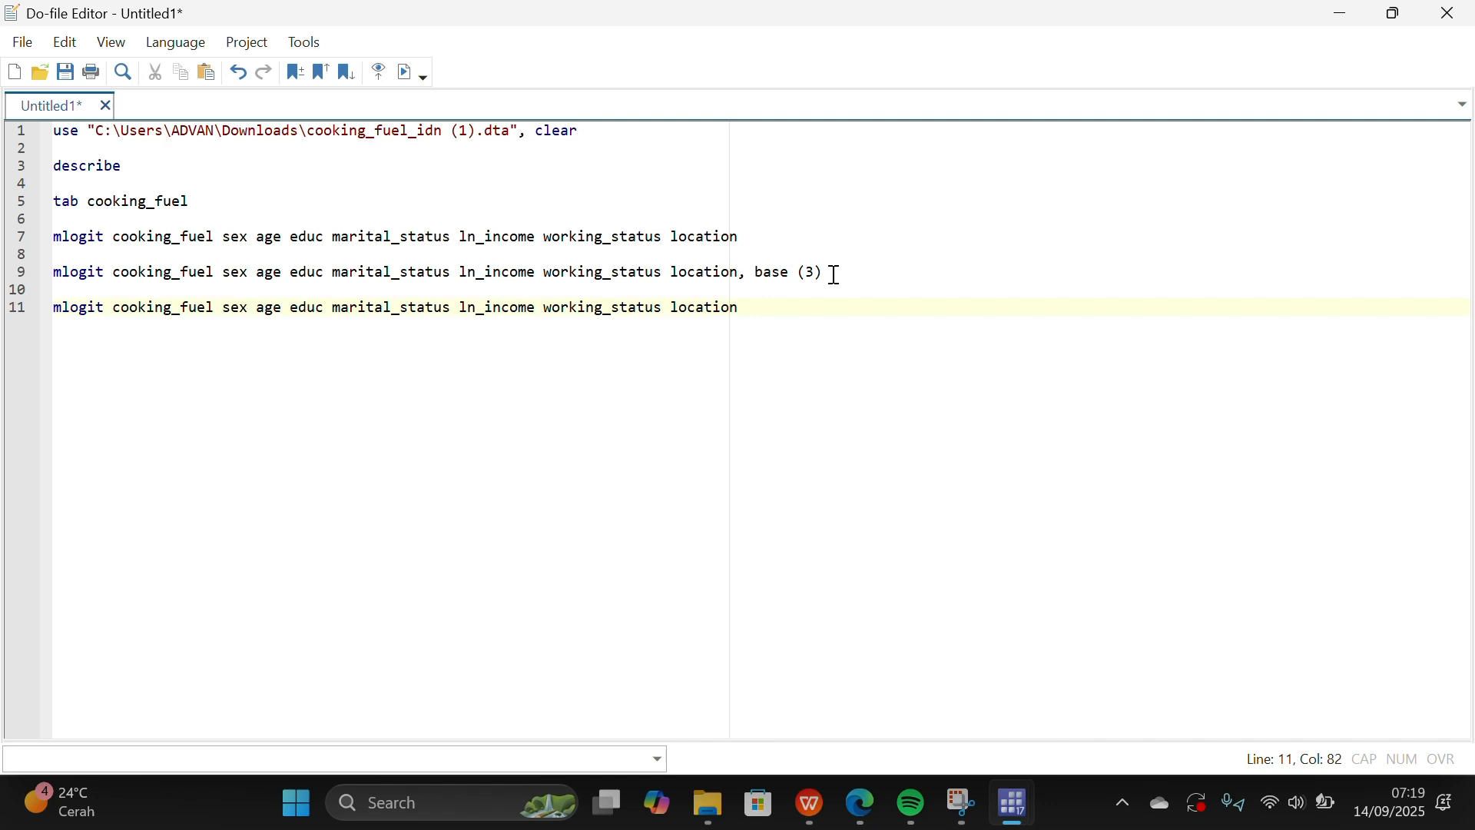
# Append the option ", rrr" to the mlogit command on line 11, run the do-file and examine the relative risk ratio table
pyautogui.write(', rrr')
pyautogui.click(408, 73)
pyautogui.moveTo(1013, 803)
pyautogui.click(911, 675)
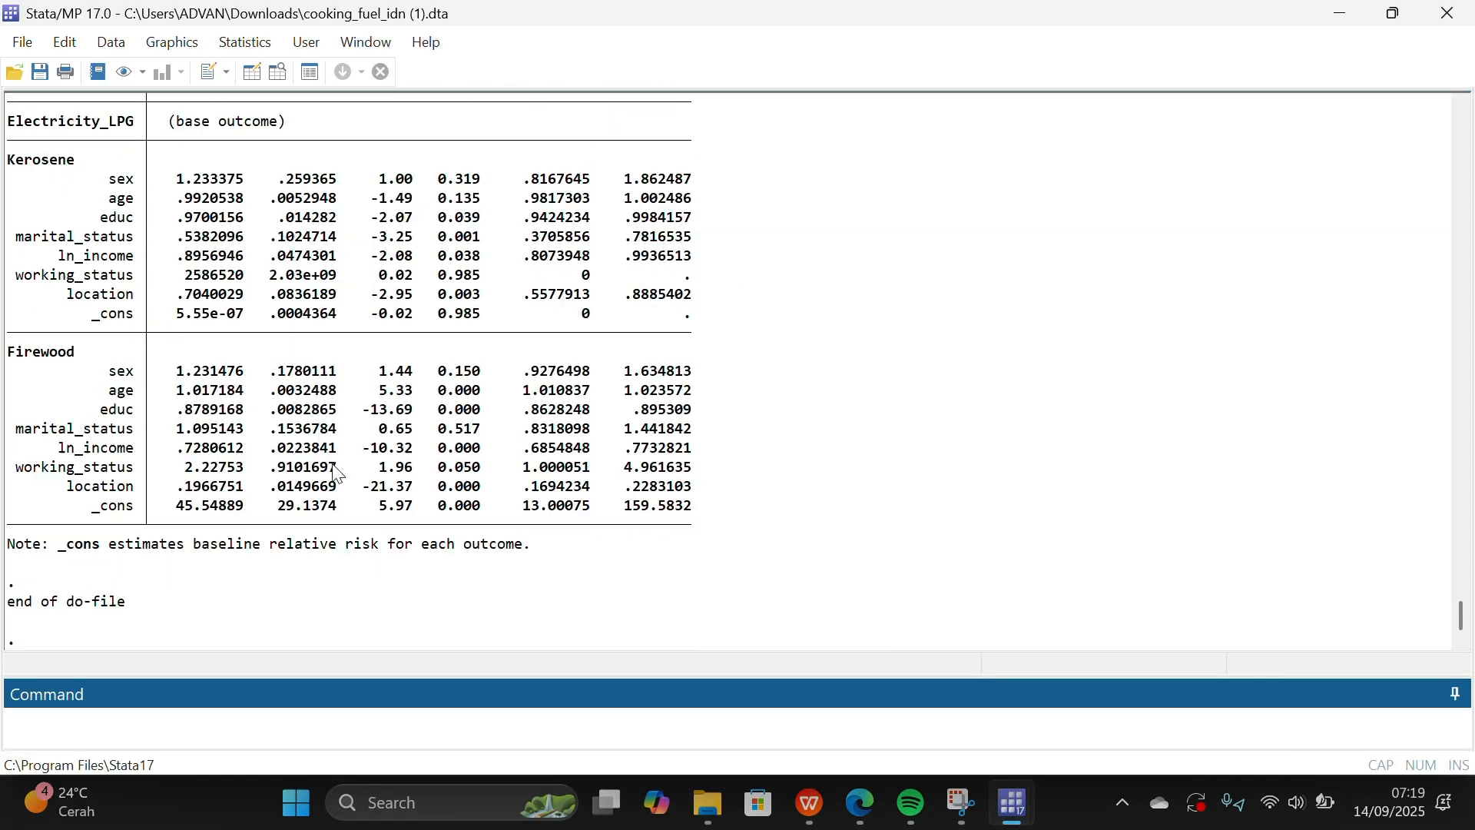
pyautogui.scroll(8, 275, 223)
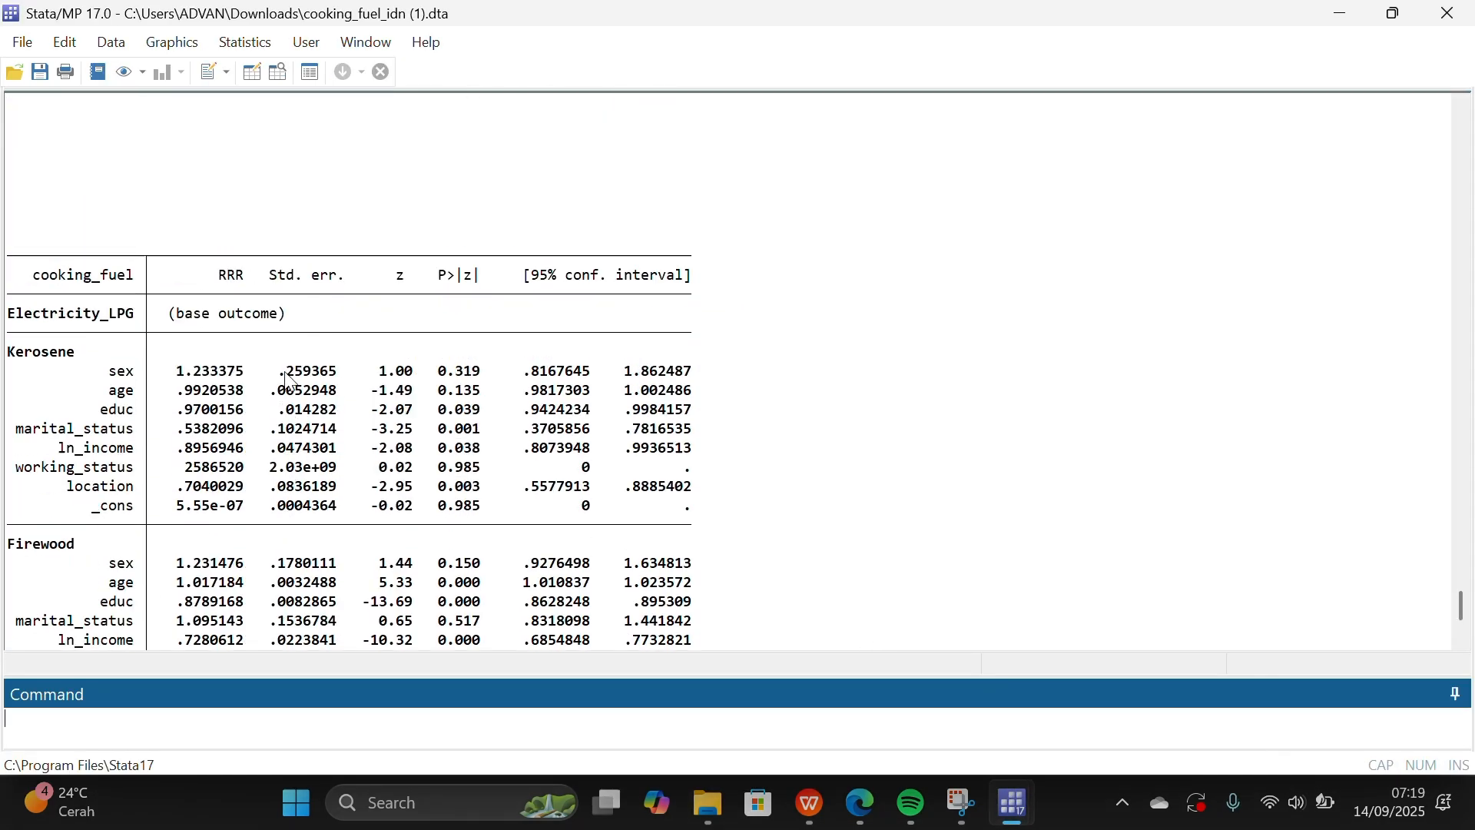
pyautogui.scroll(12, 278, 422)
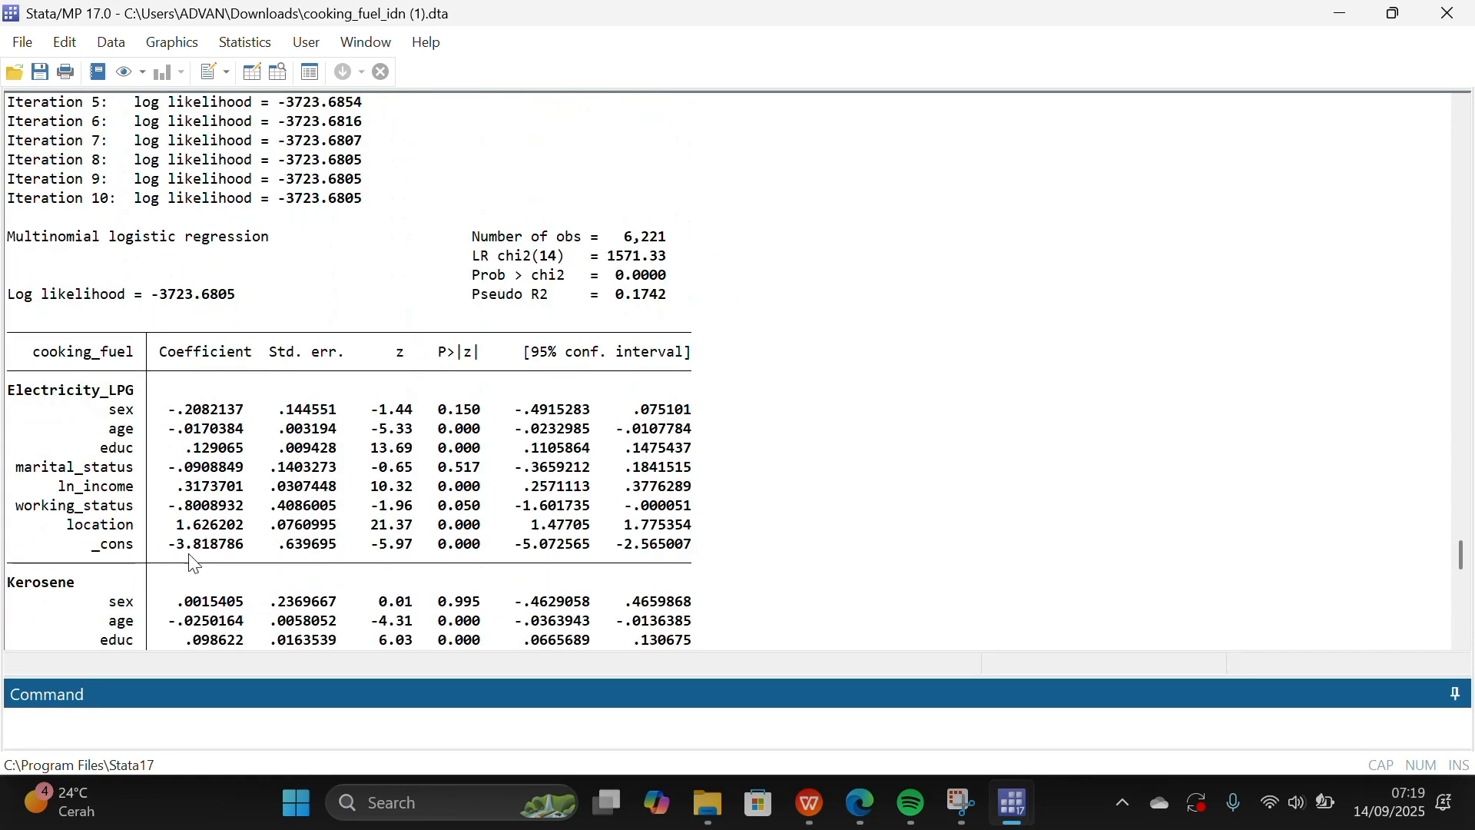
pyautogui.scroll(-2, 244, 459)
pyautogui.scroll(-20, 244, 459)
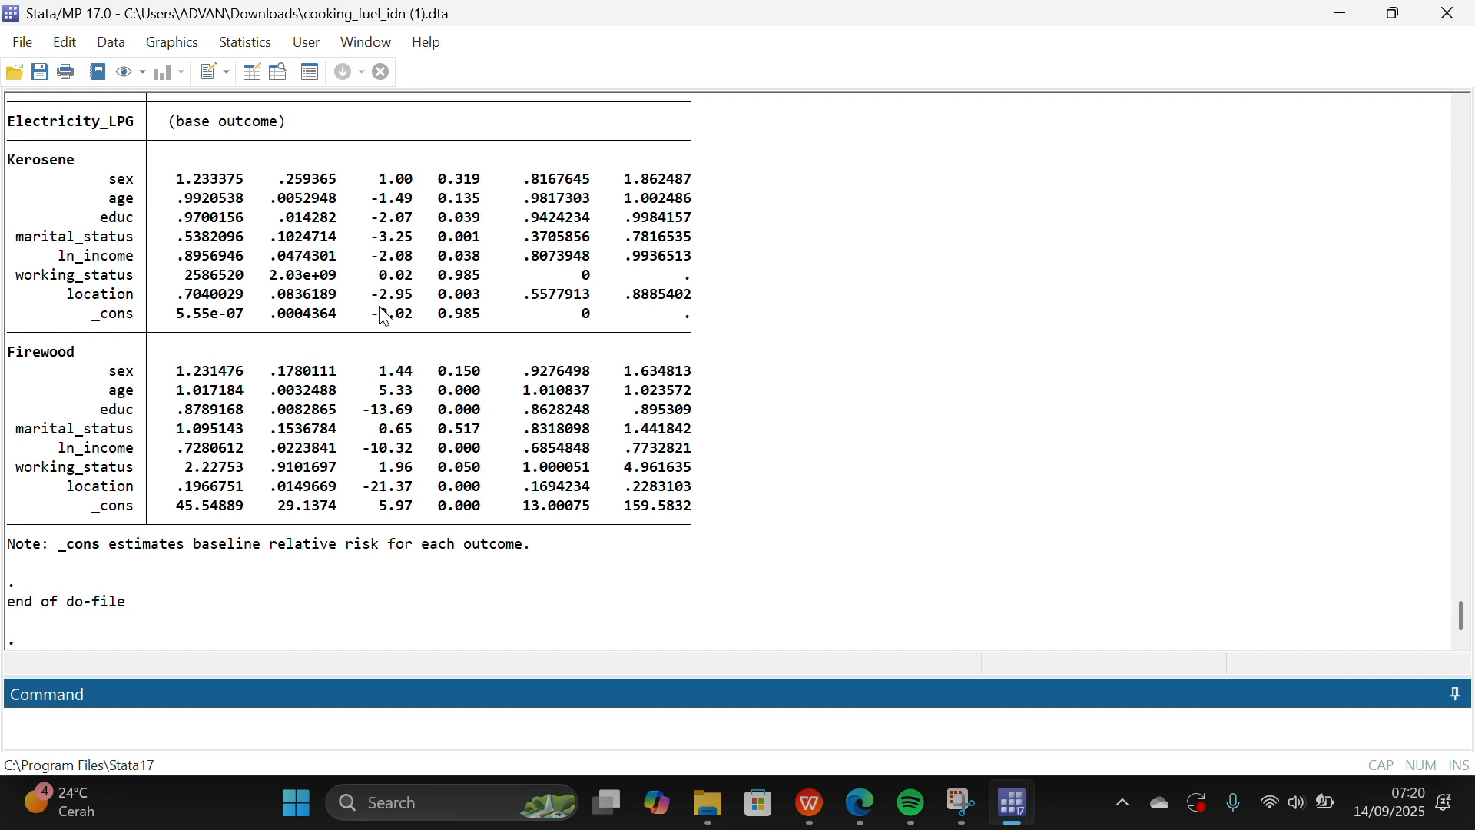
# Add the command "margins dydx(*)" on line 13 of the do-file
pyautogui.moveTo(1014, 803)
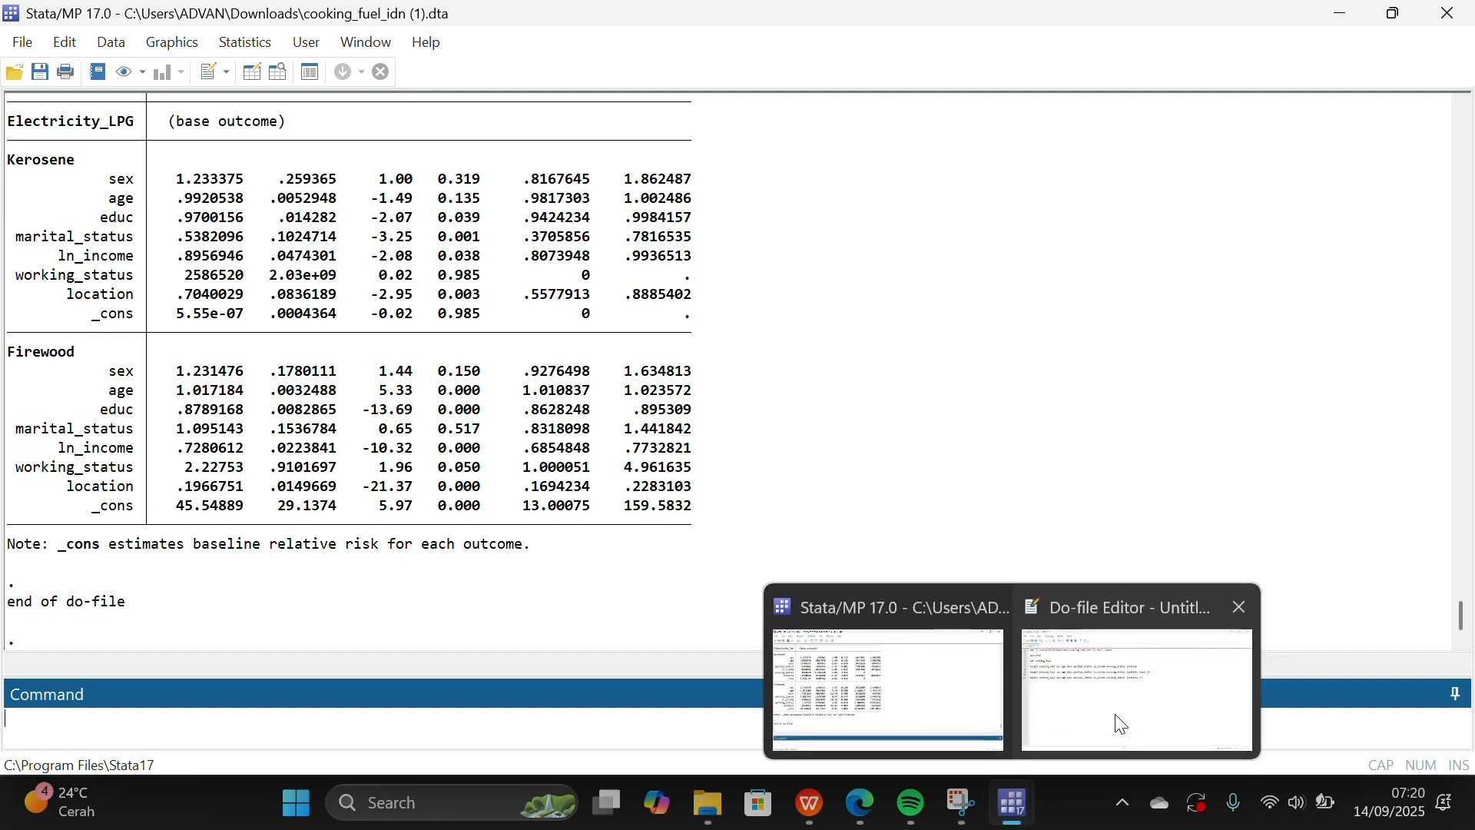
pyautogui.click(1110, 718)
pyautogui.press('Return')
pyautogui.press('Return')
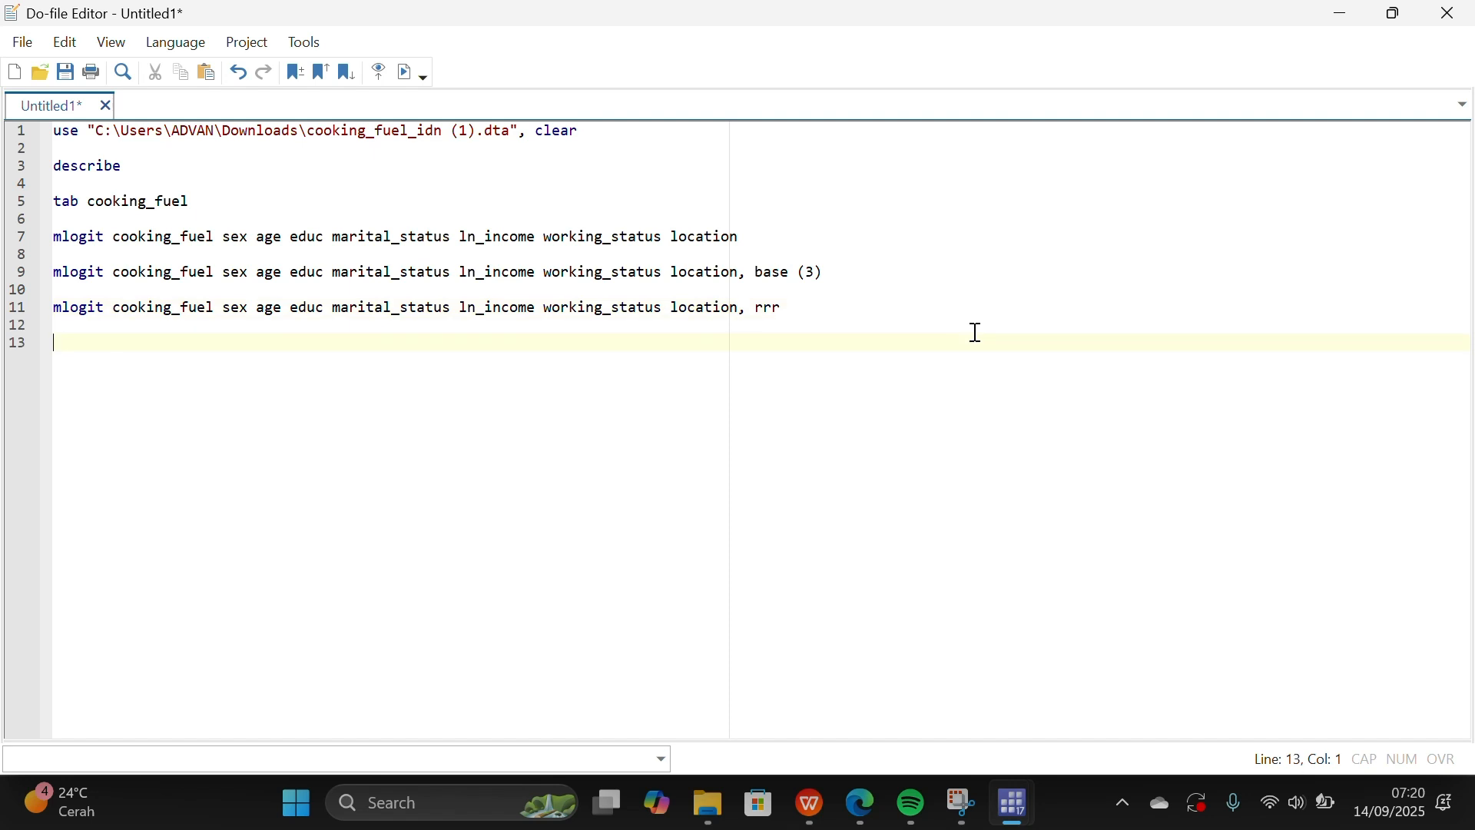
pyautogui.write('mar')
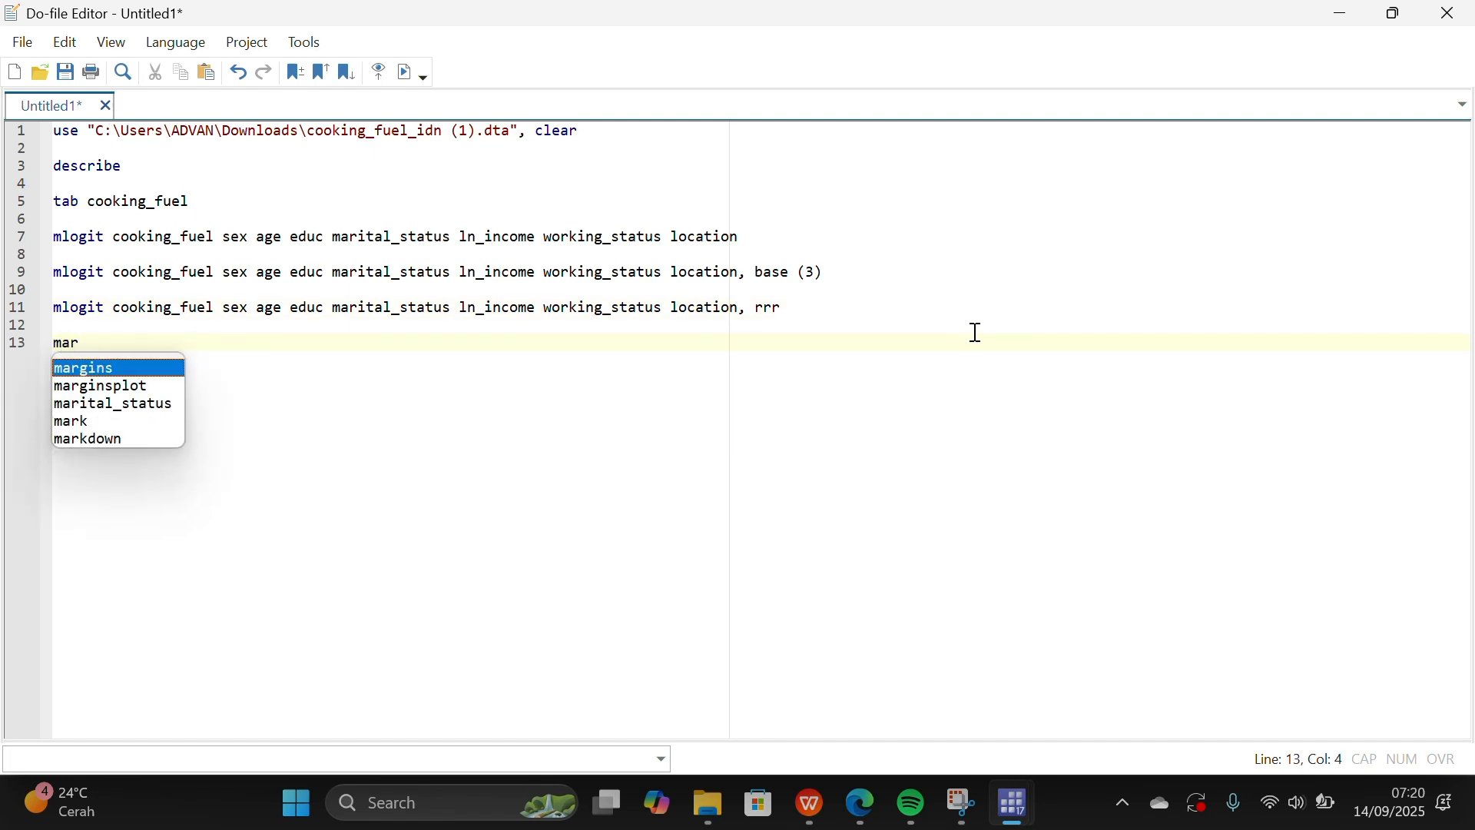
pyautogui.press('Return')
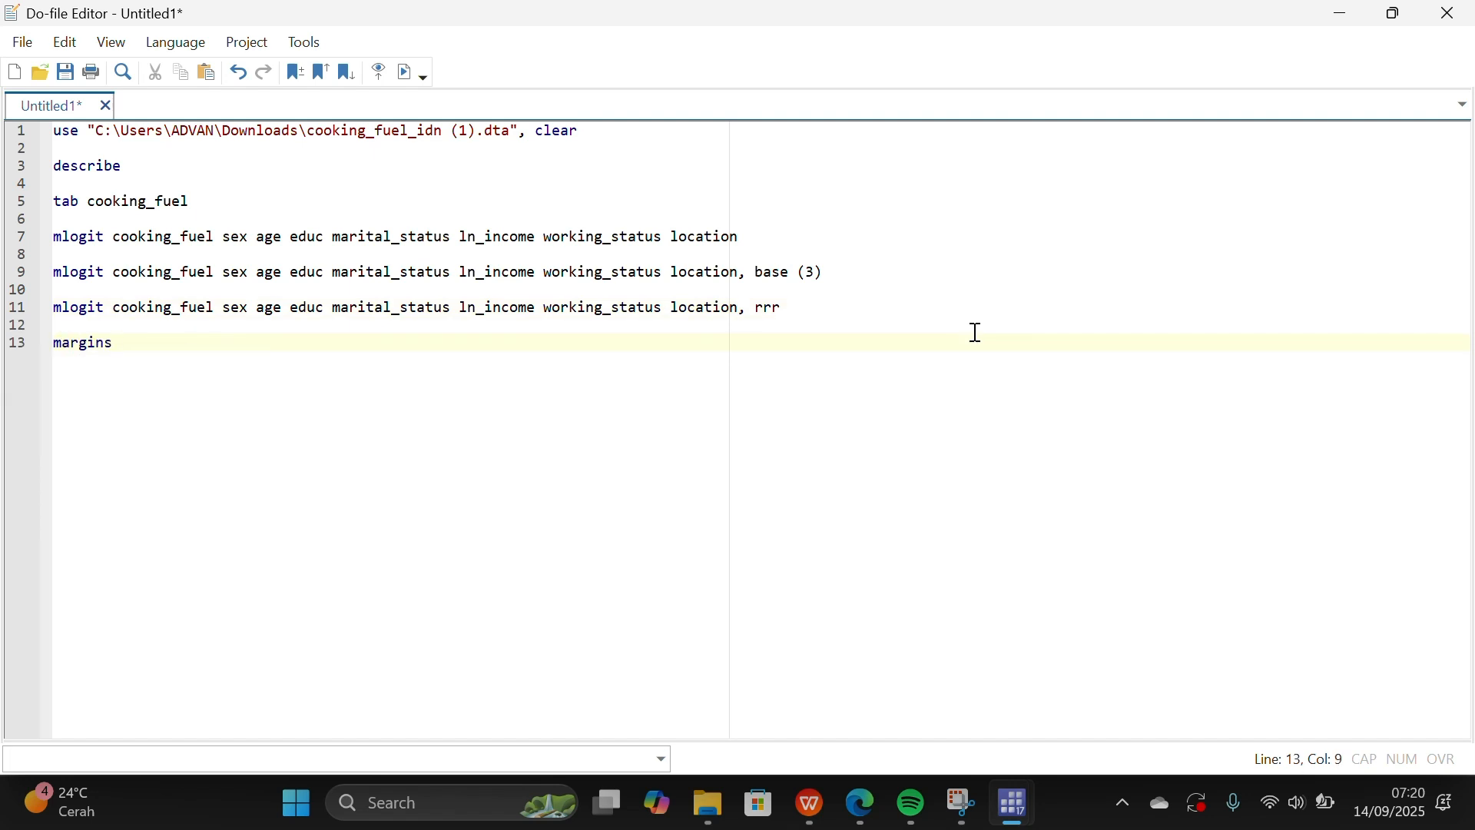
pyautogui.write('dydx(')
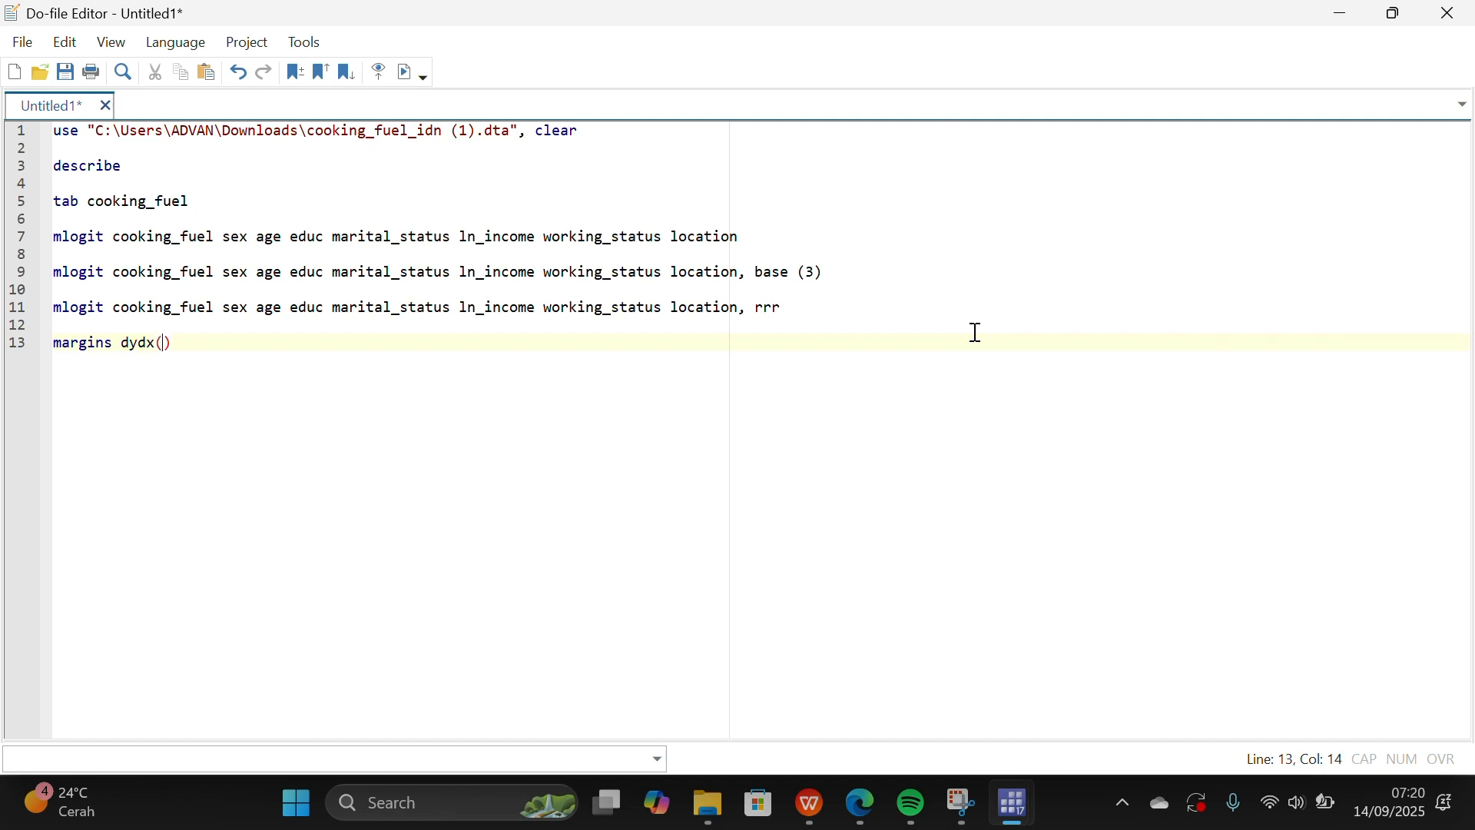
pyautogui.write('8')
pyautogui.press('BackSpace')
pyautogui.write('*')
# Try running the do-file with the new margins command and show the results output
pyautogui.click(411, 74)
pyautogui.moveTo(1014, 802)
pyautogui.click(876, 670)
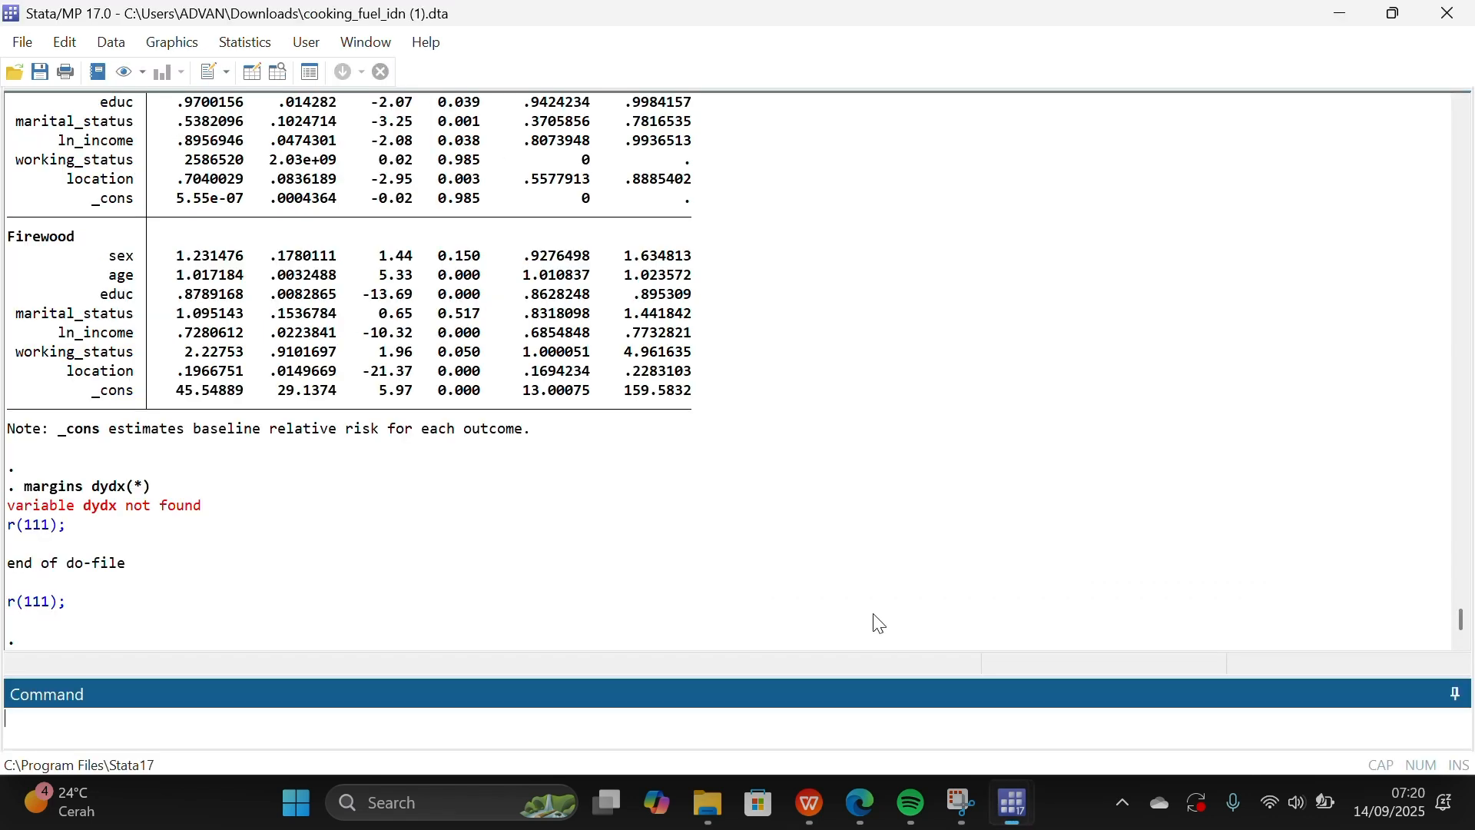
# Correct line 13 of the do-file to "margins, dydx(*)", run it and examine the average marginal effects table
pyautogui.click(1045, 709)
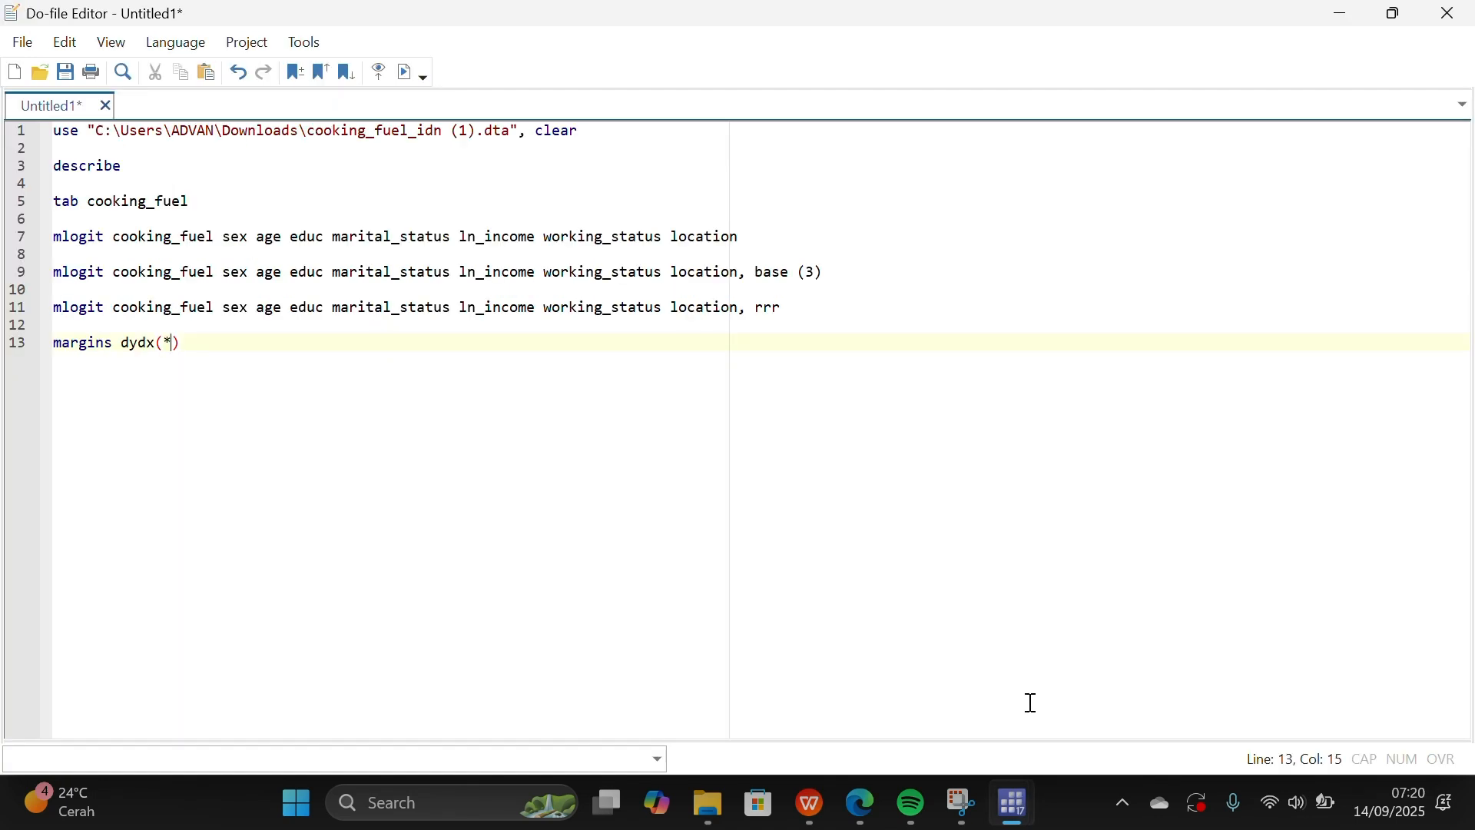
pyautogui.click(116, 345)
pyautogui.write(',')
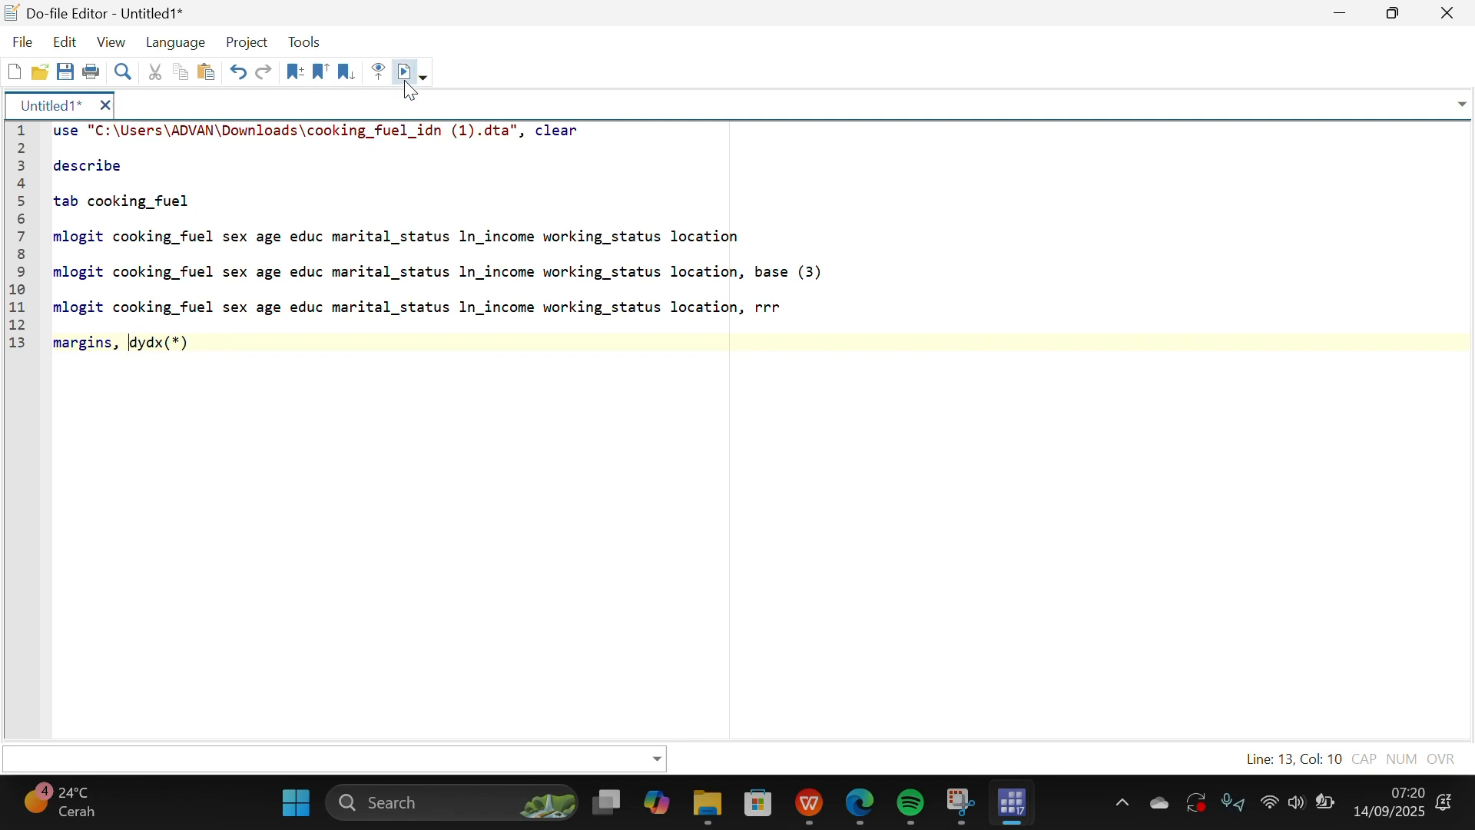
pyautogui.moveTo(1014, 803)
pyautogui.click(983, 734)
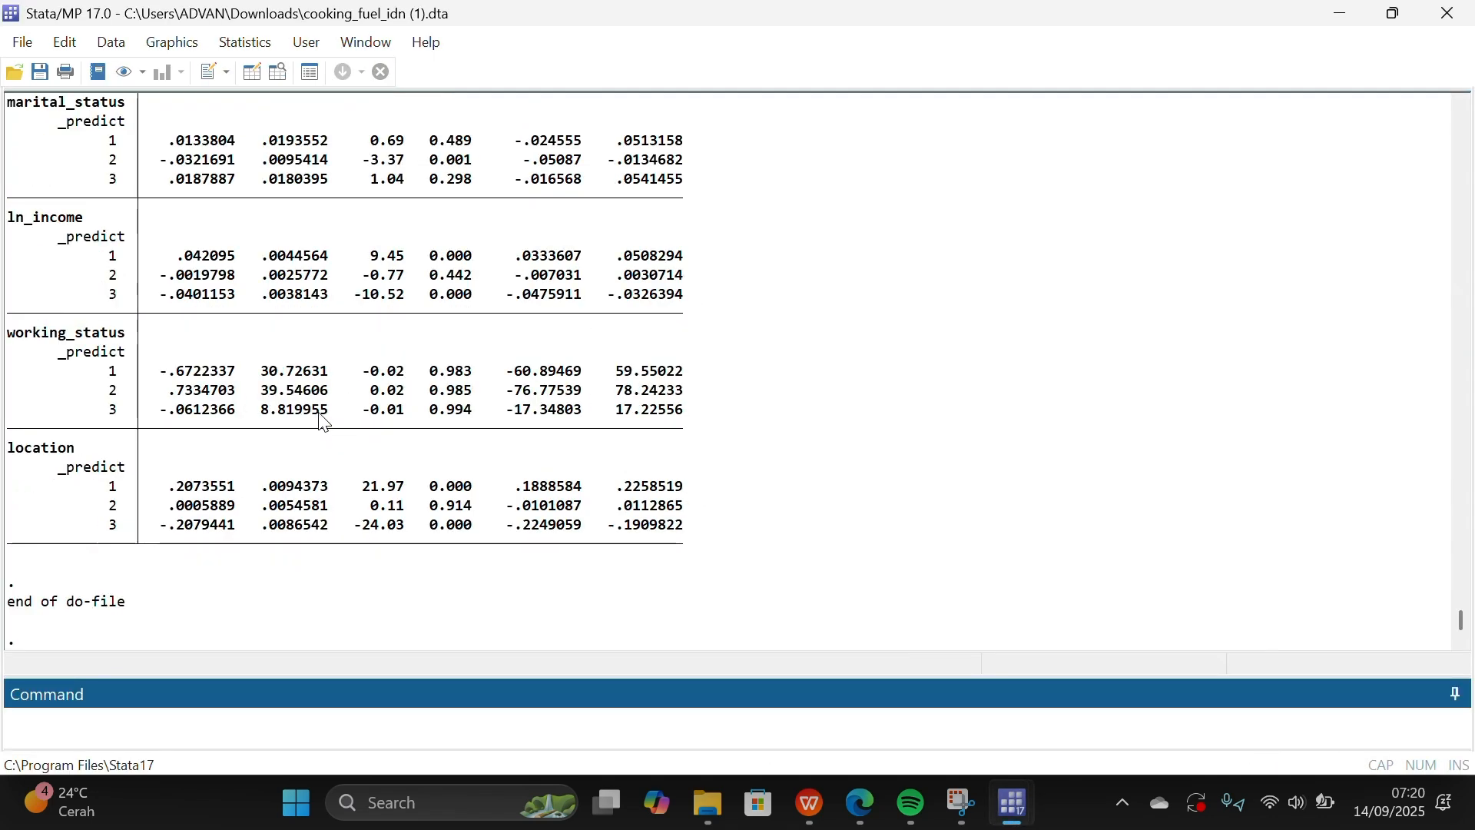
pyautogui.scroll(1, 361, 330)
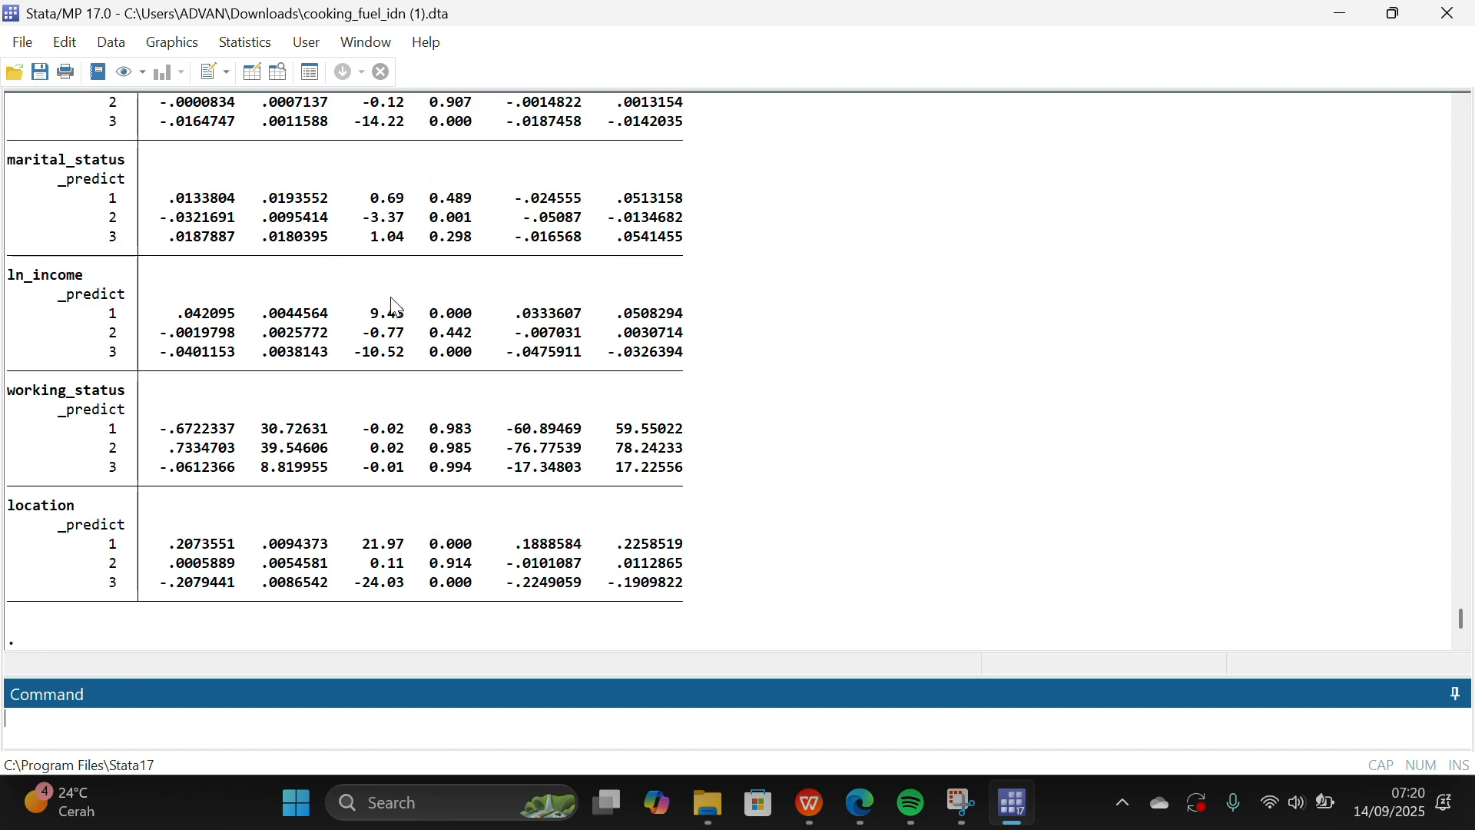
pyautogui.scroll(9, 407, 299)
pyautogui.scroll(1, 223, 338)
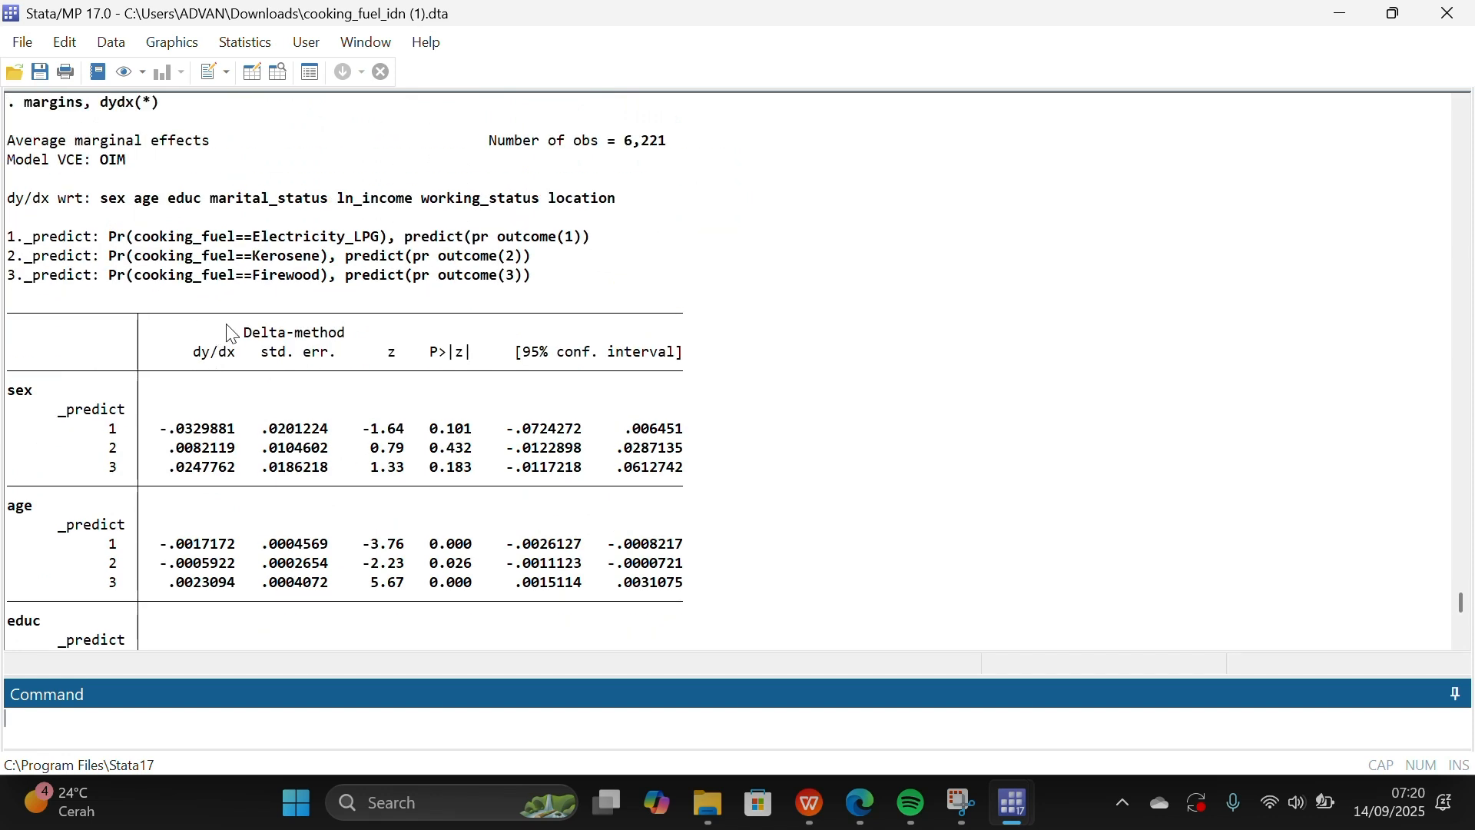
pyautogui.scroll(-11, 230, 332)
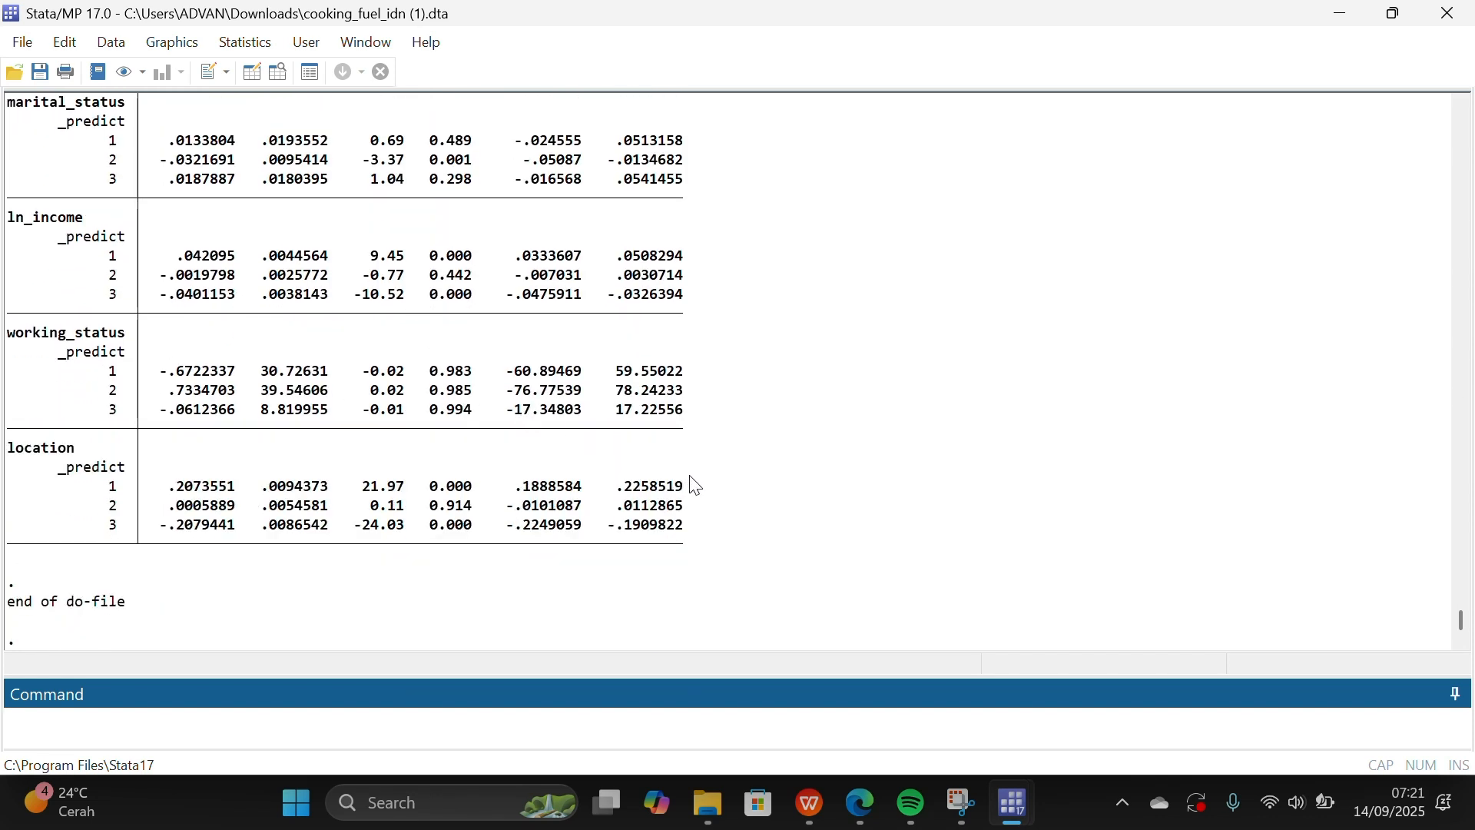
# Duplicate the margins command from line 13 onto line 15 of the do-file
pyautogui.moveTo(1015, 799)
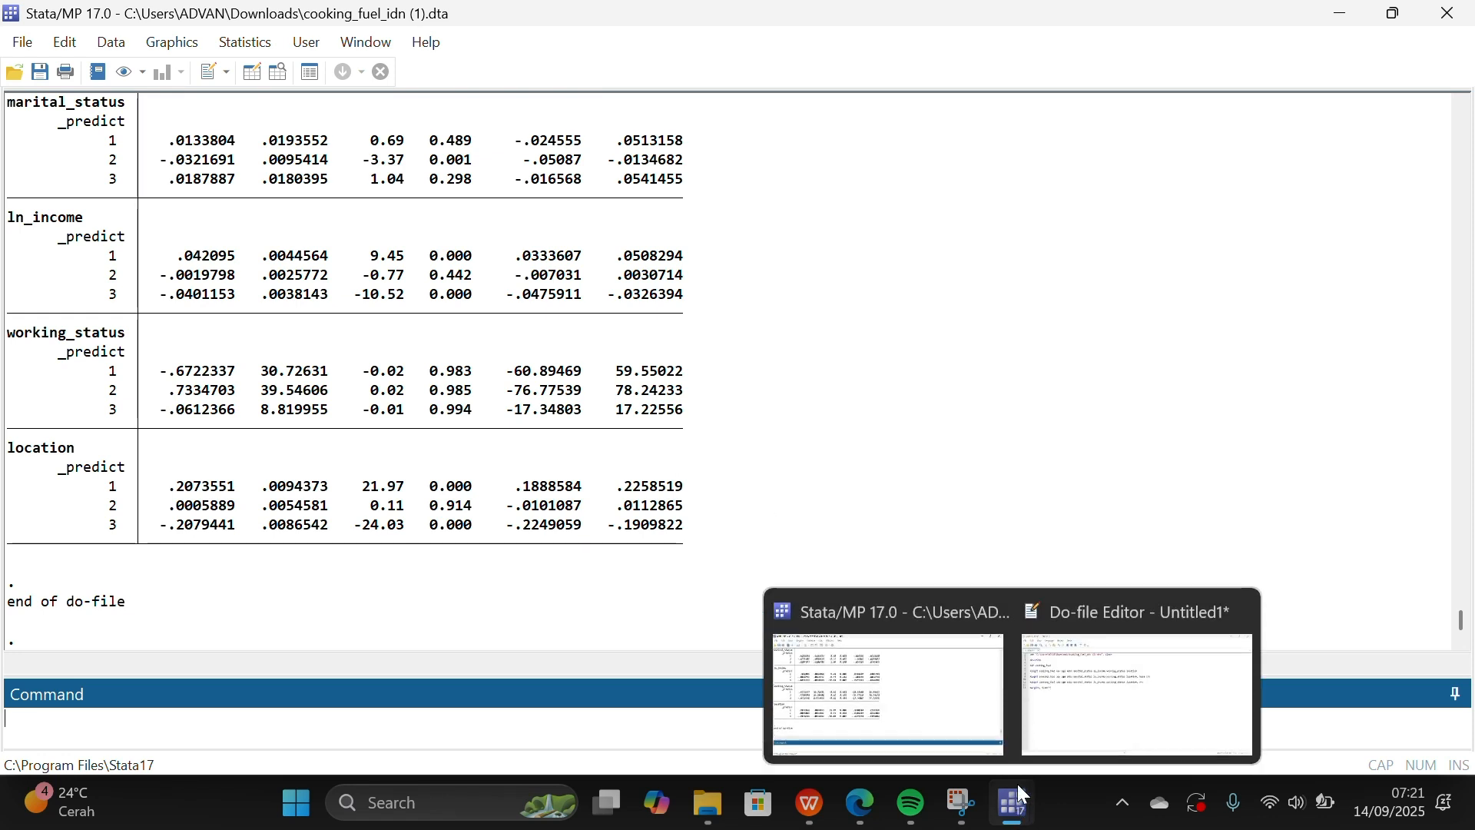
pyautogui.click(1076, 676)
pyautogui.moveTo(259, 340); pyautogui.dragTo(17, 339)
pyautogui.hotkey('ctrl', 'c')
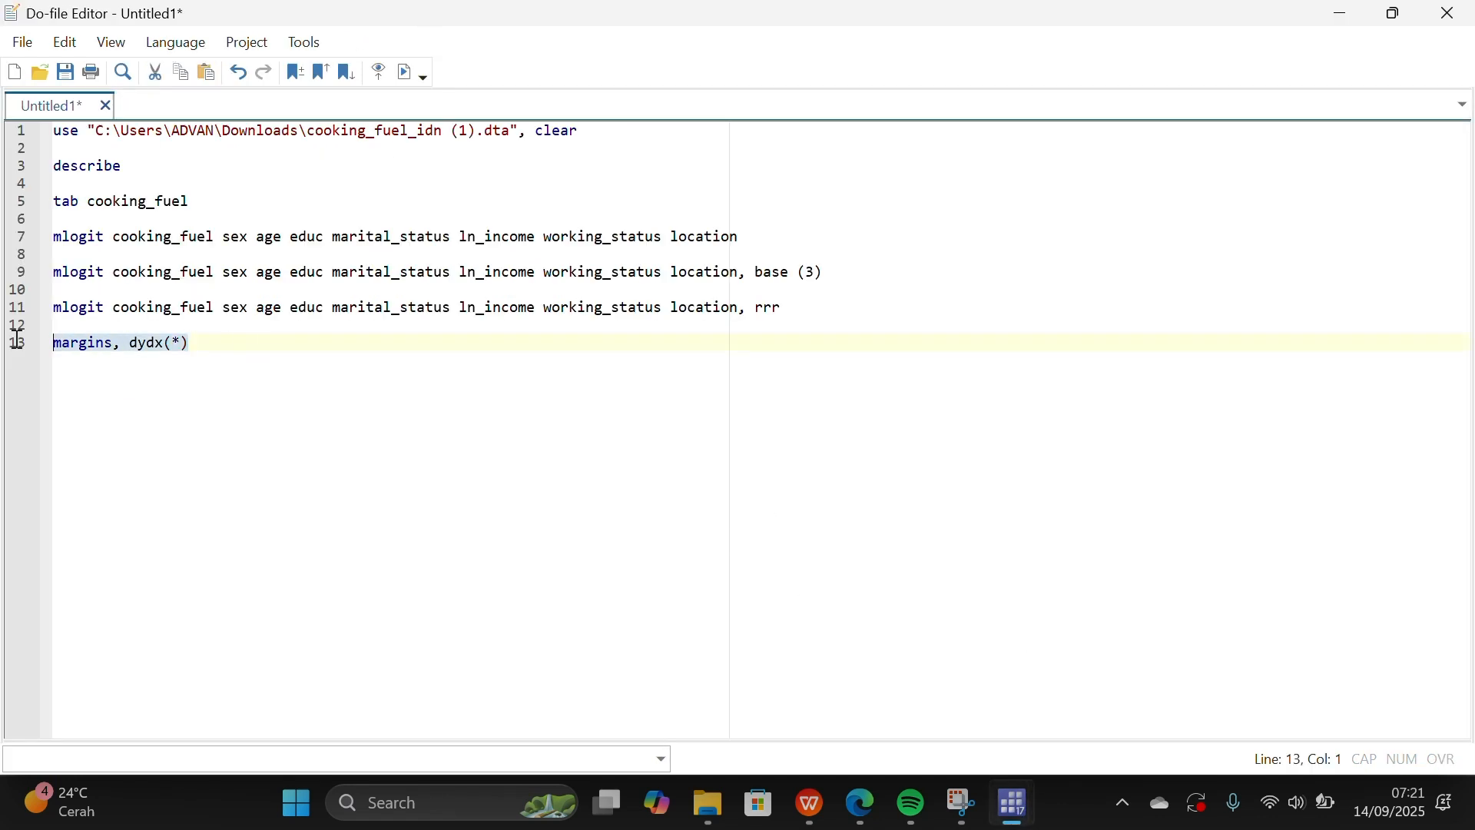
pyautogui.click(311, 340)
pyautogui.press('Return')
pyautogui.press('Return')
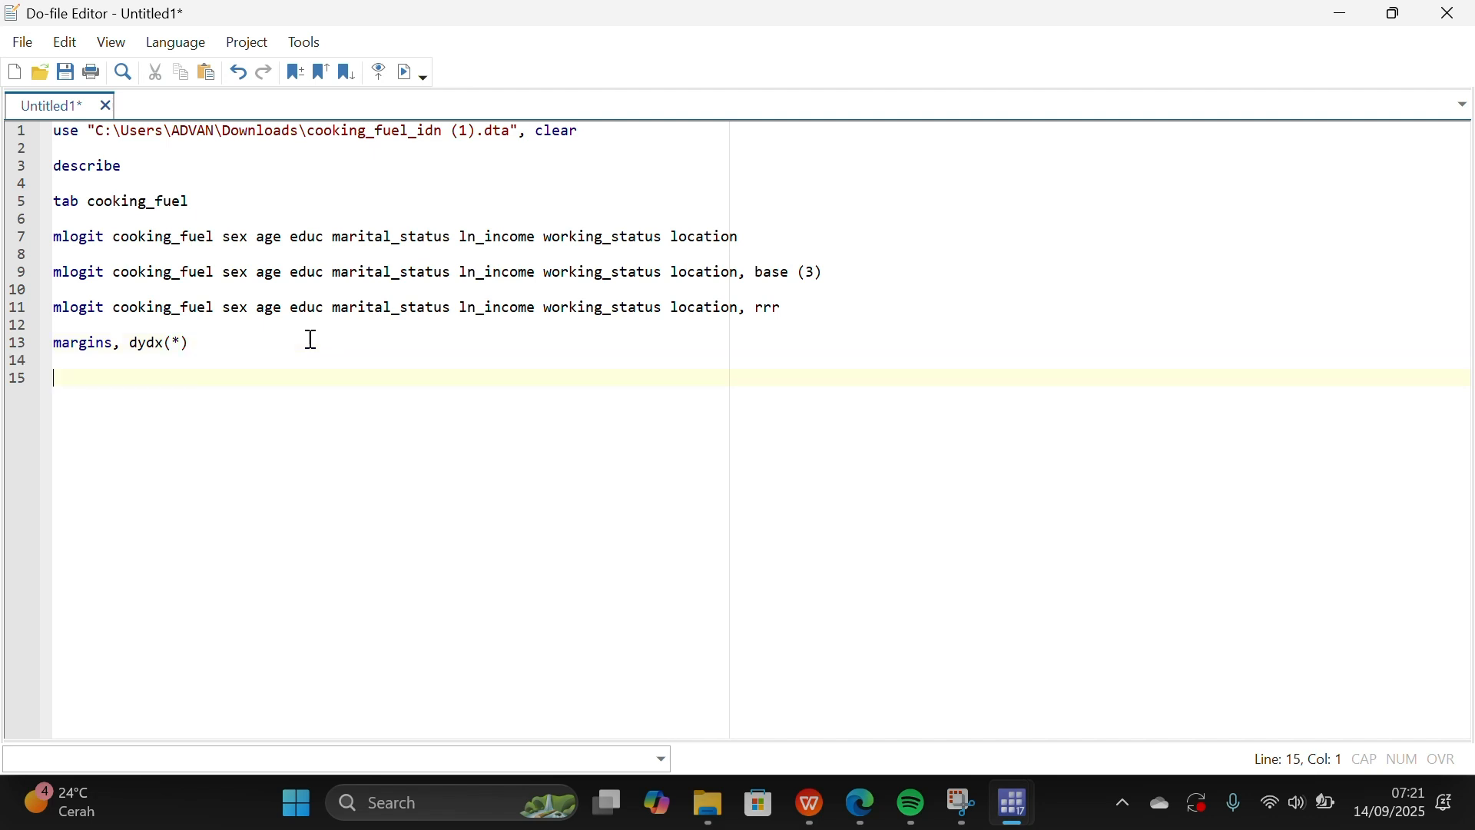
pyautogui.hotkey('ctrl', 'v')
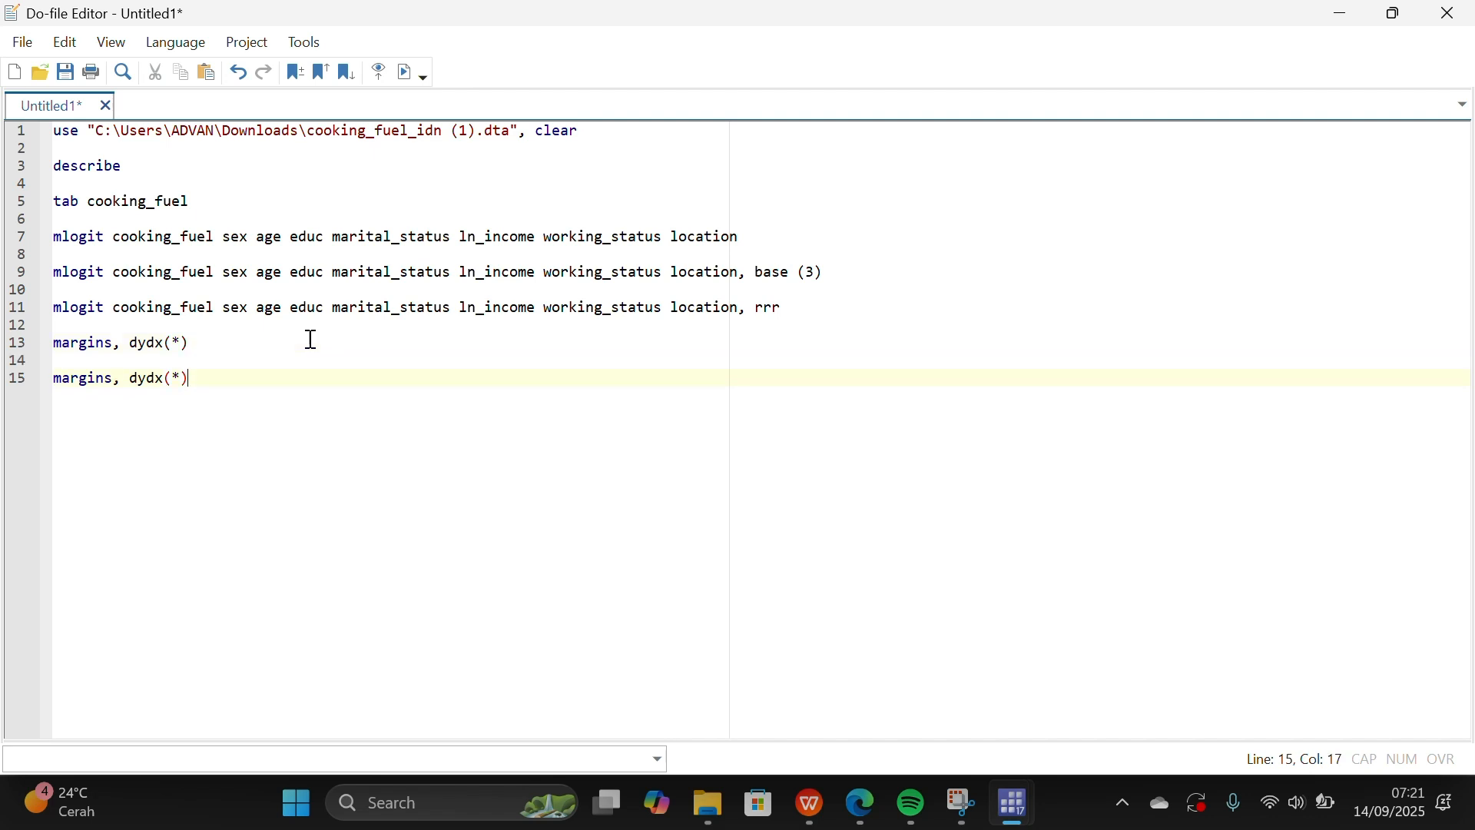
# Append "predict (outcome(1))" to the margins command on line 15, run the do-file and view the marginal effects for that outcome
pyautogui.write('predict(outcome')
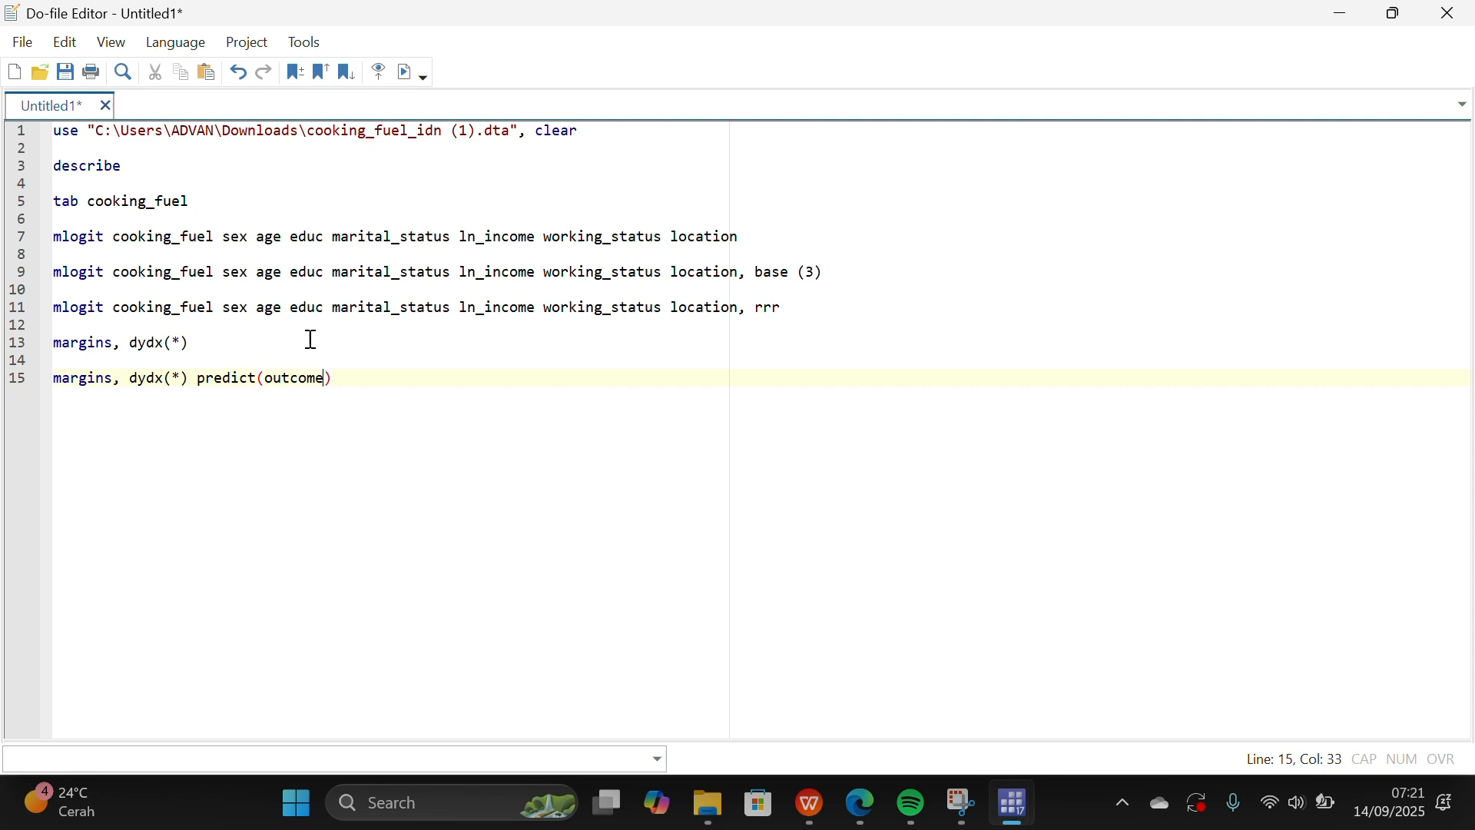
pyautogui.write('(1')
pyautogui.click(261, 379)
pyautogui.moveTo(1014, 804)
pyautogui.click(945, 696)
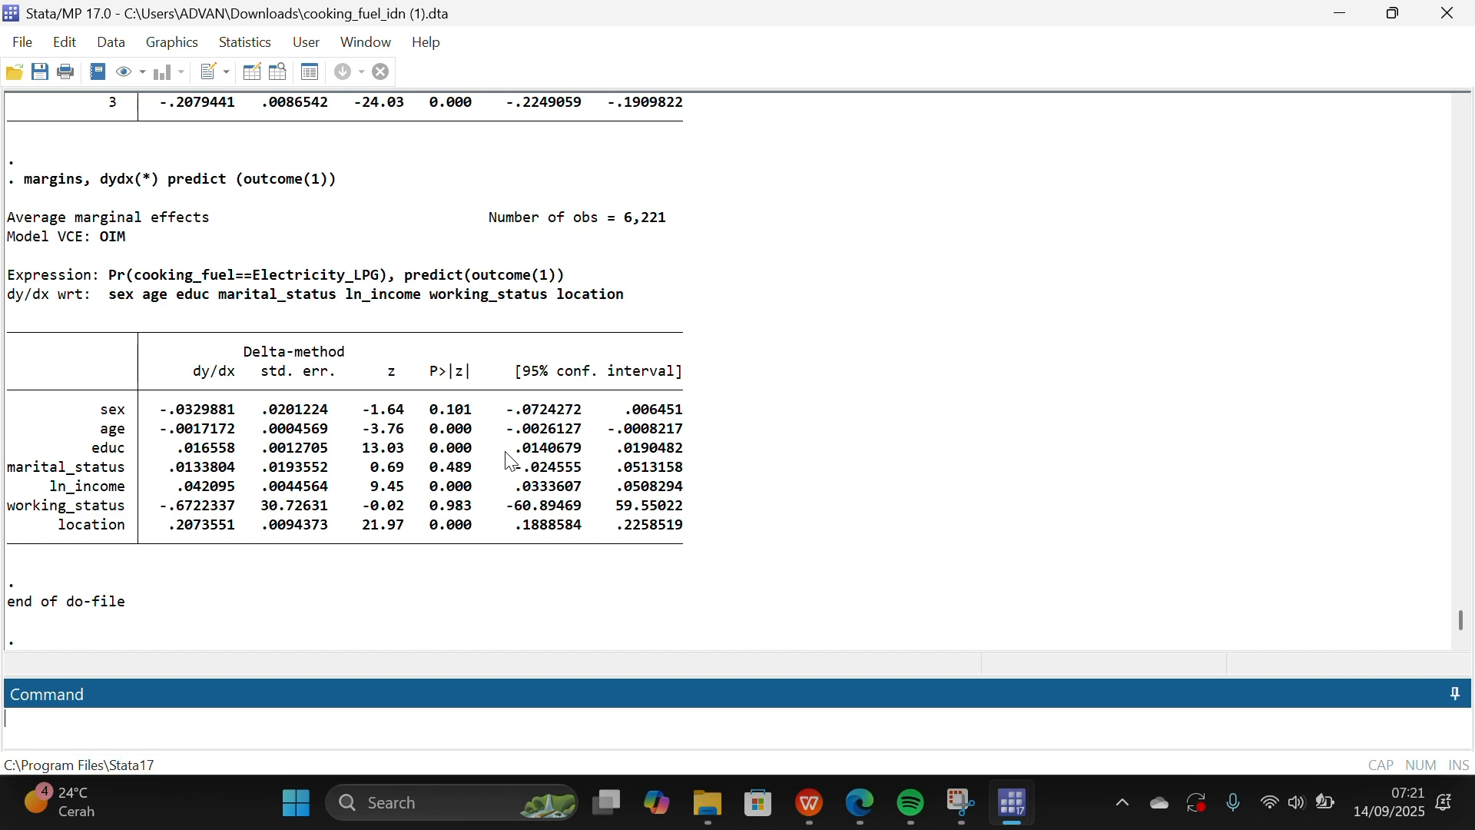
pyautogui.scroll(2, 477, 446)
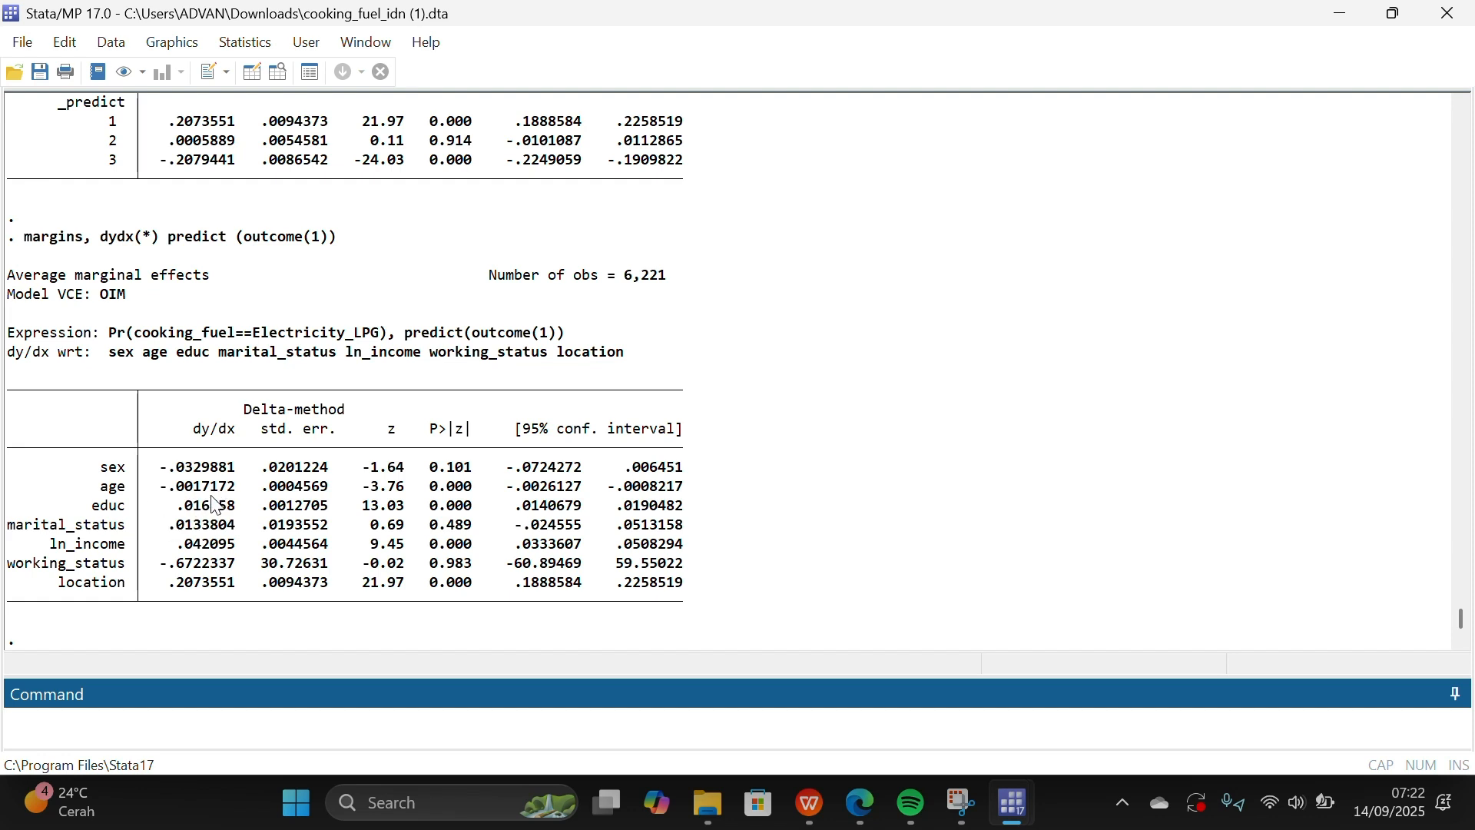
# Add the command "margin i.locatin, predict (outcome(1))" on line 17 of the do-file
pyautogui.moveTo(1013, 804)
pyautogui.click(1091, 723)
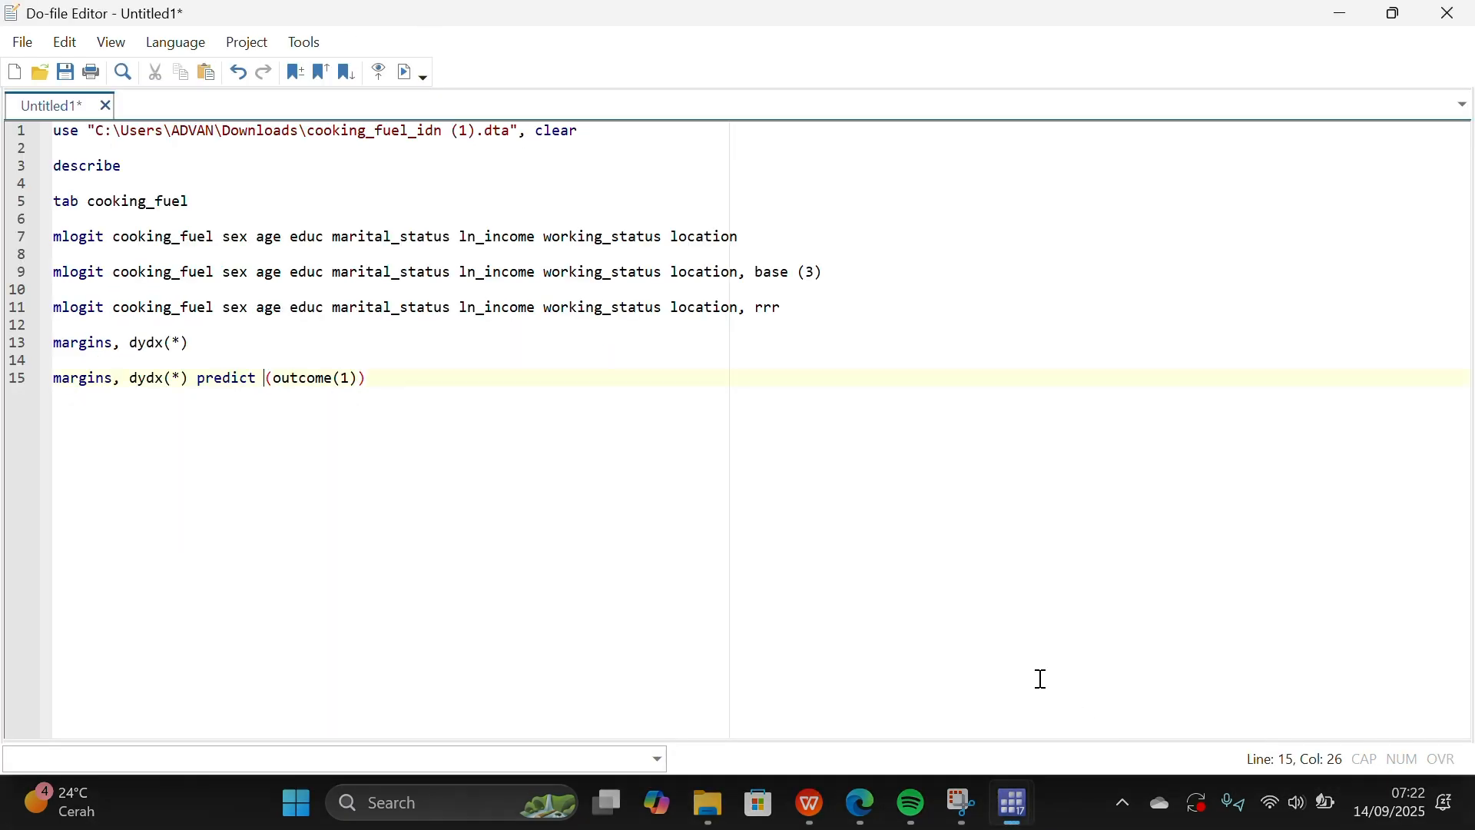
pyautogui.click(546, 388)
pyautogui.press('Return')
pyautogui.press('Return')
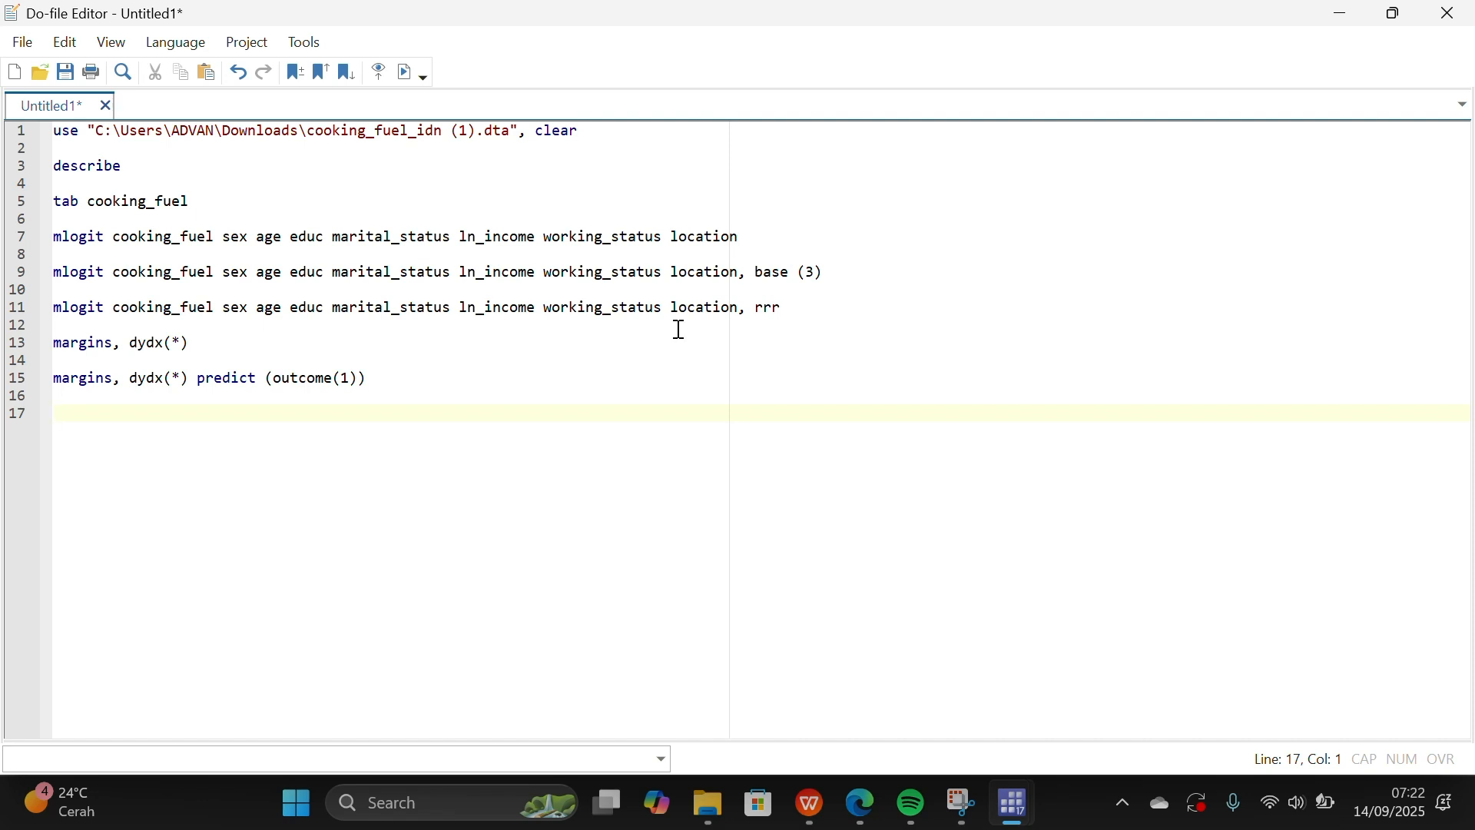
pyautogui.write('margin i.')
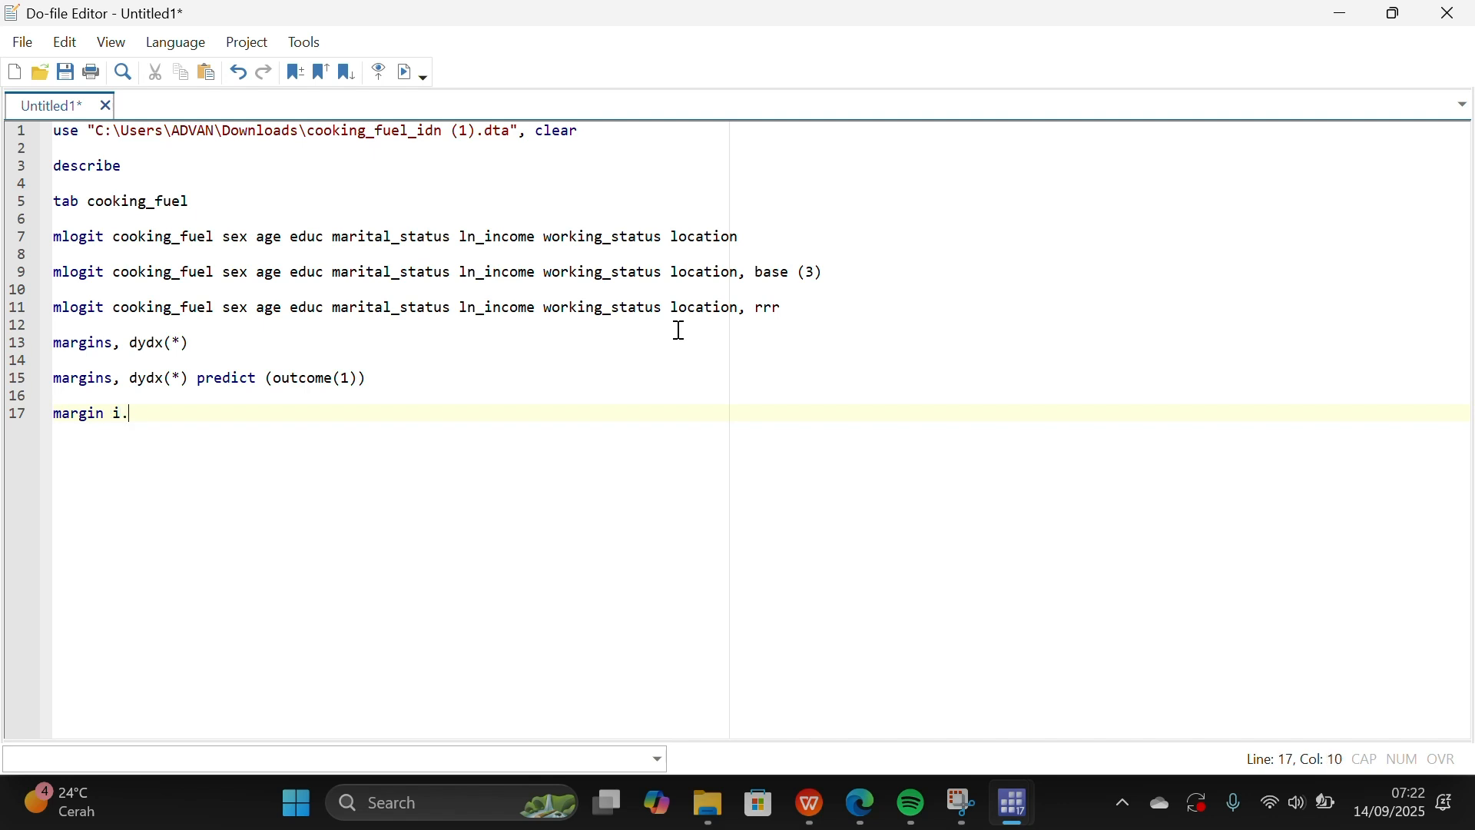
pyautogui.write('locatin,')
pyautogui.press('BackSpace')
pyautogui.write(', predict')
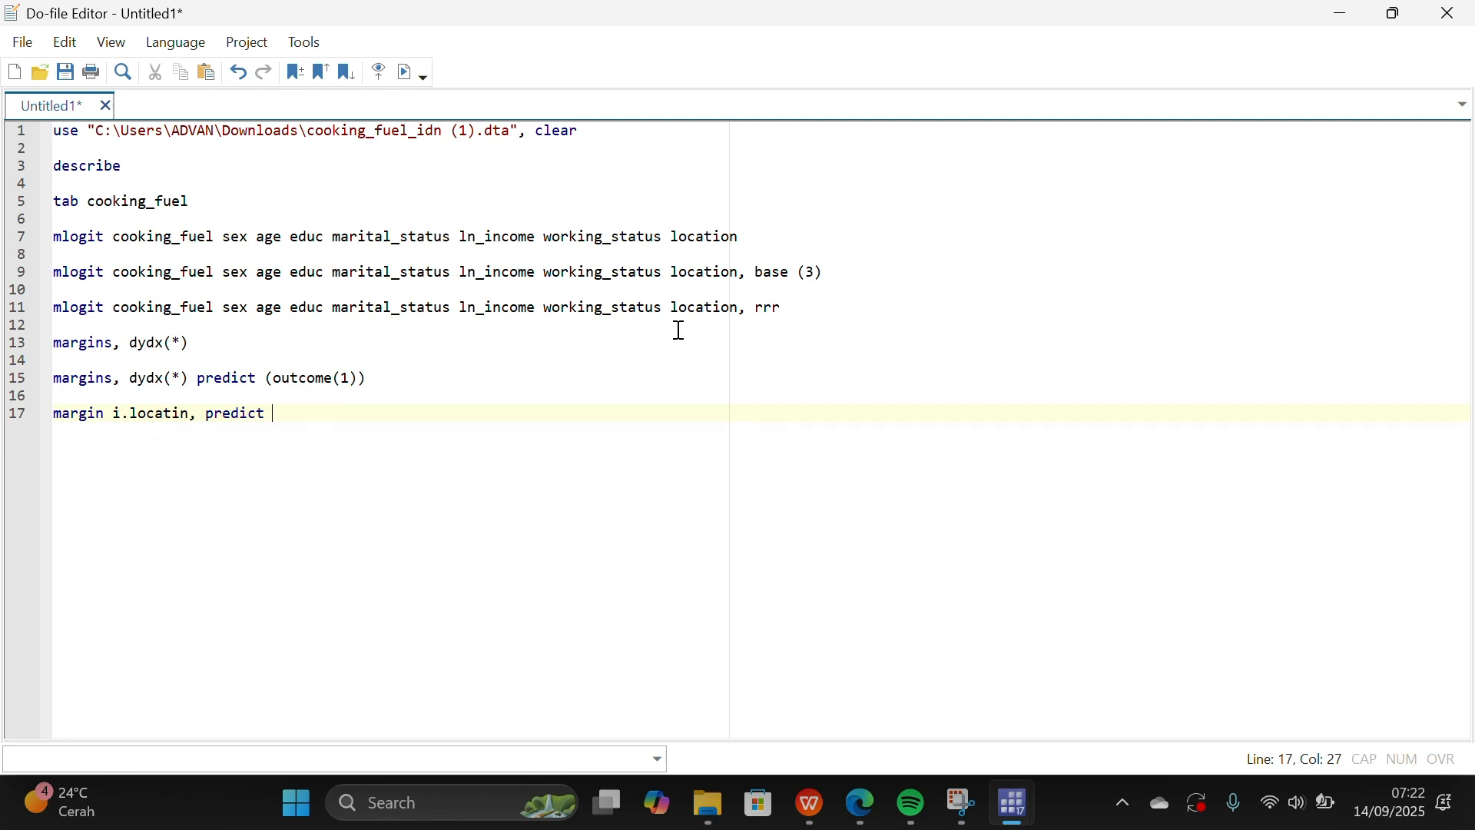
pyautogui.write(' (outco')
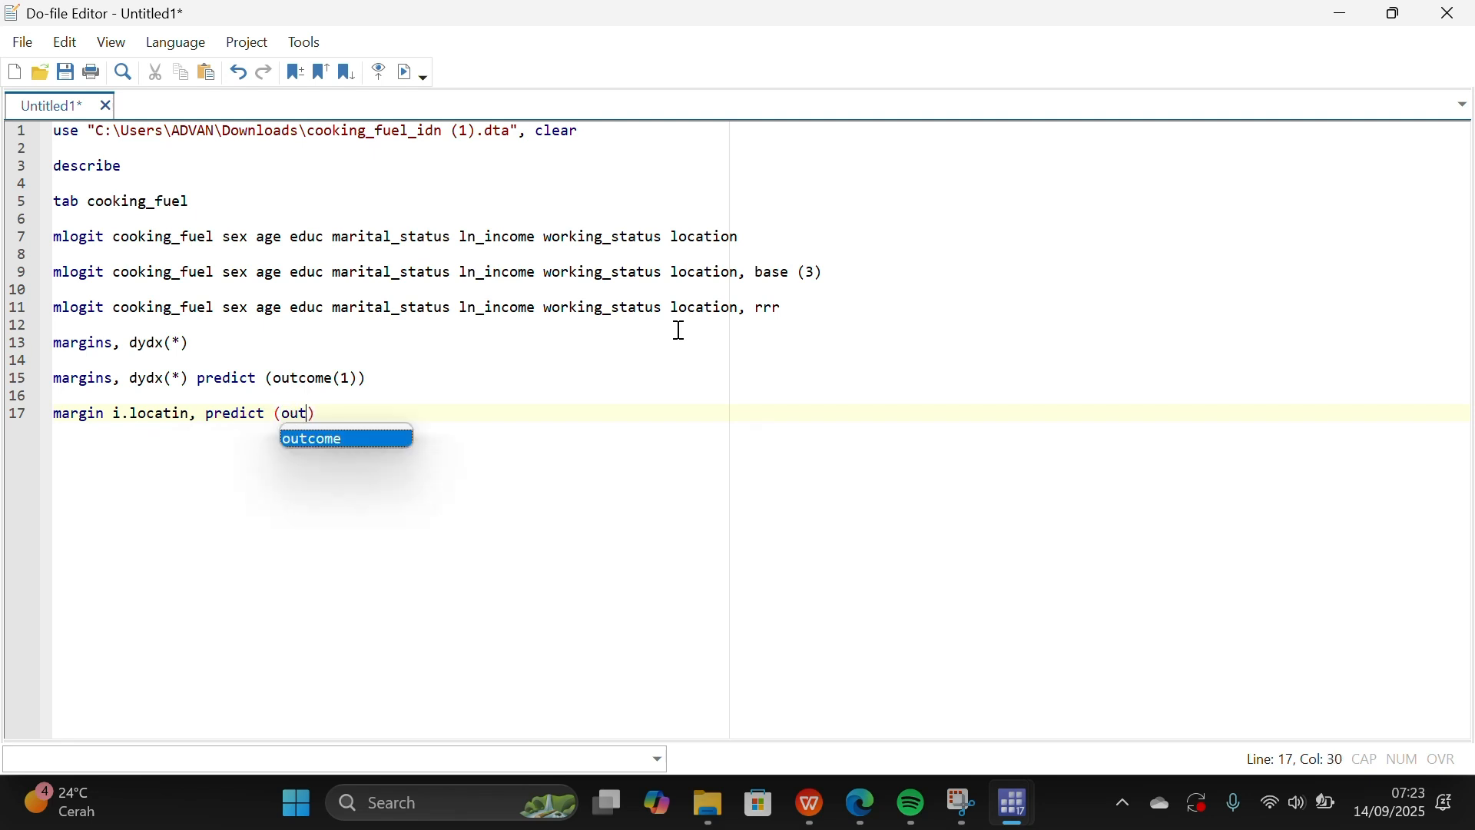
pyautogui.write('me(1')
# Insert two blank lines between the line 15 margins command and the margin i.locatin command
pyautogui.click(440, 359)
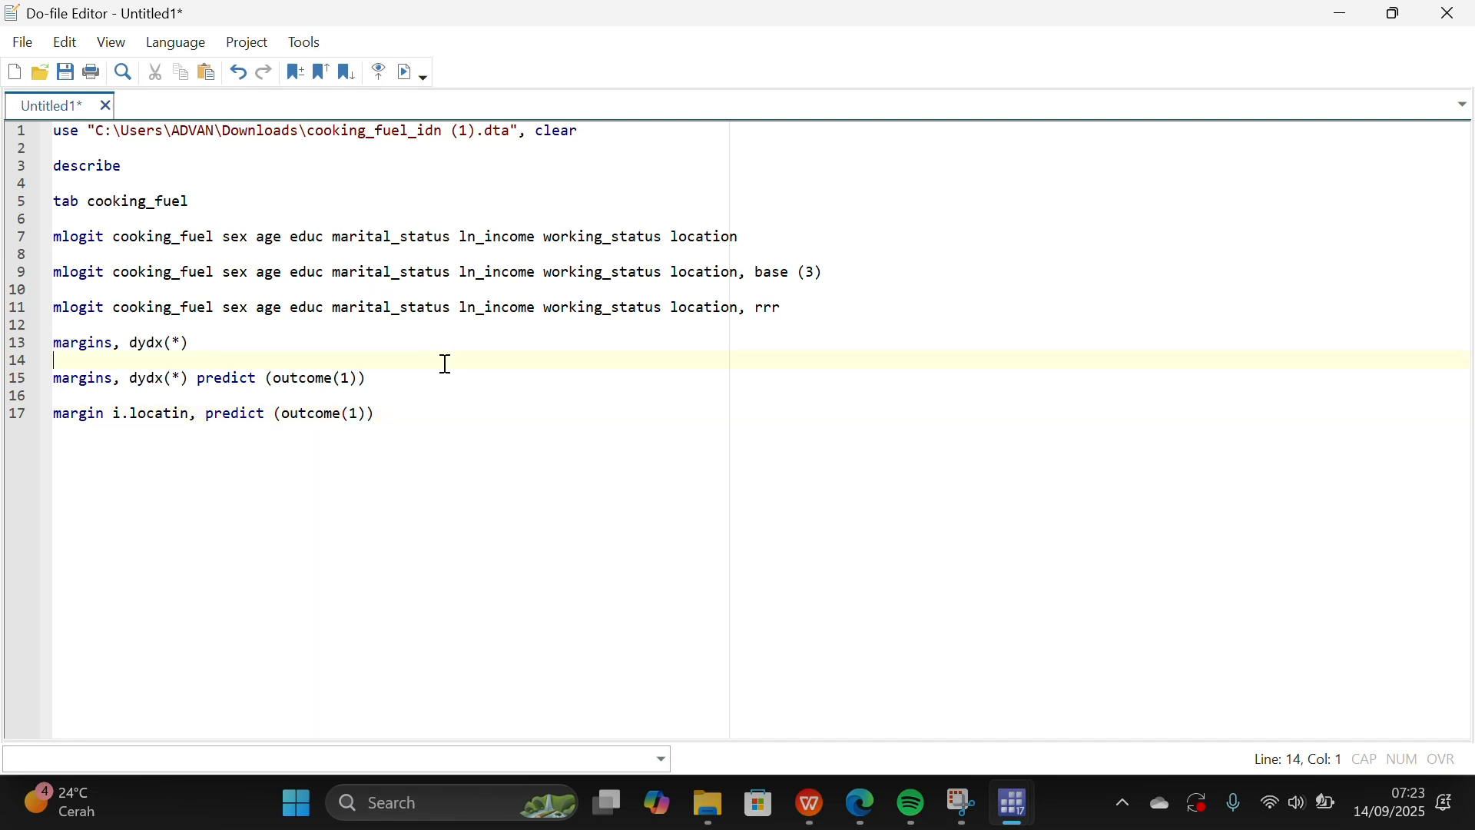
pyautogui.click(444, 375)
pyautogui.press('Return')
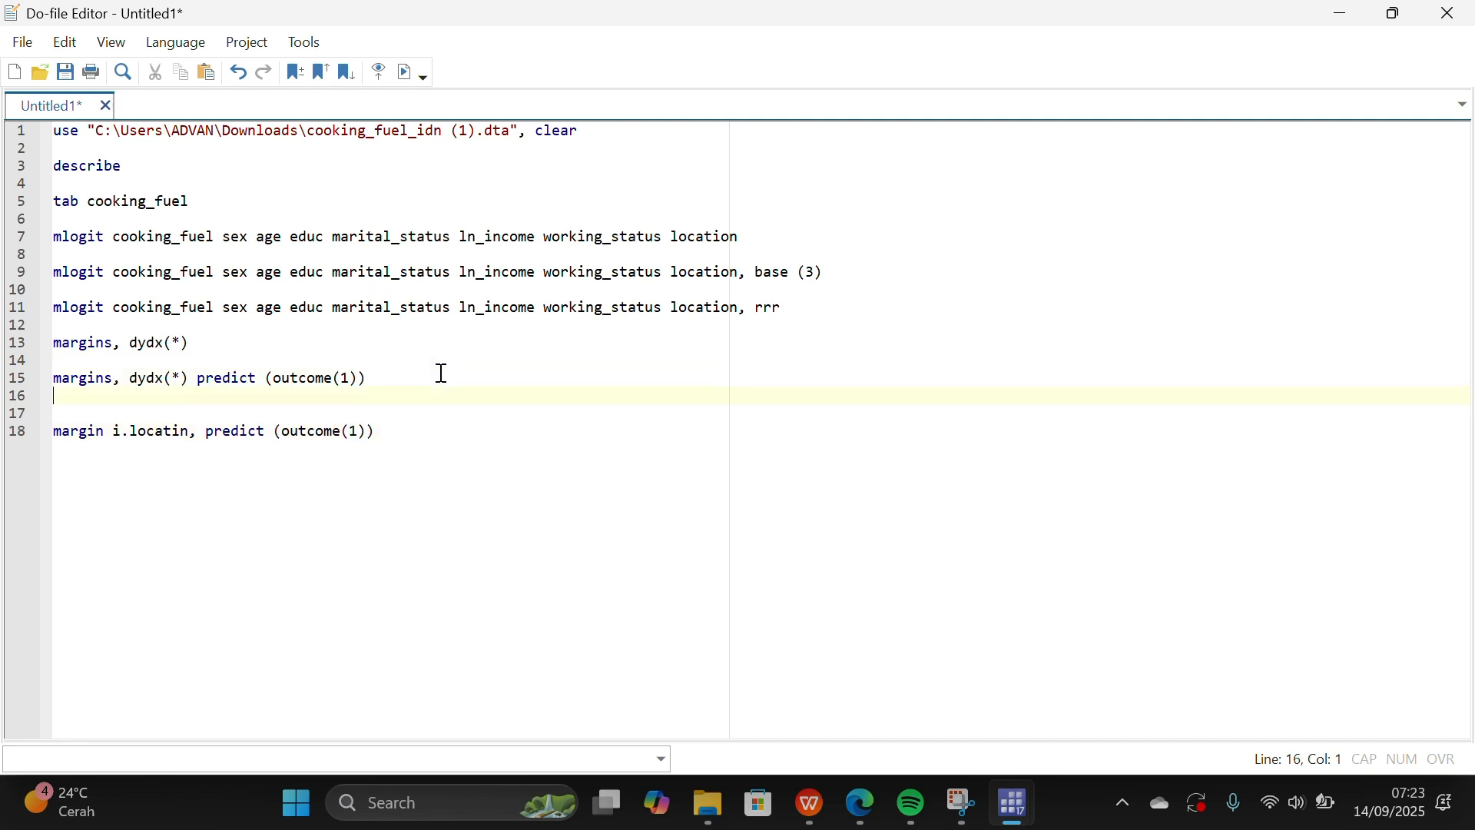
pyautogui.press('Return')
pyautogui.press('Down')
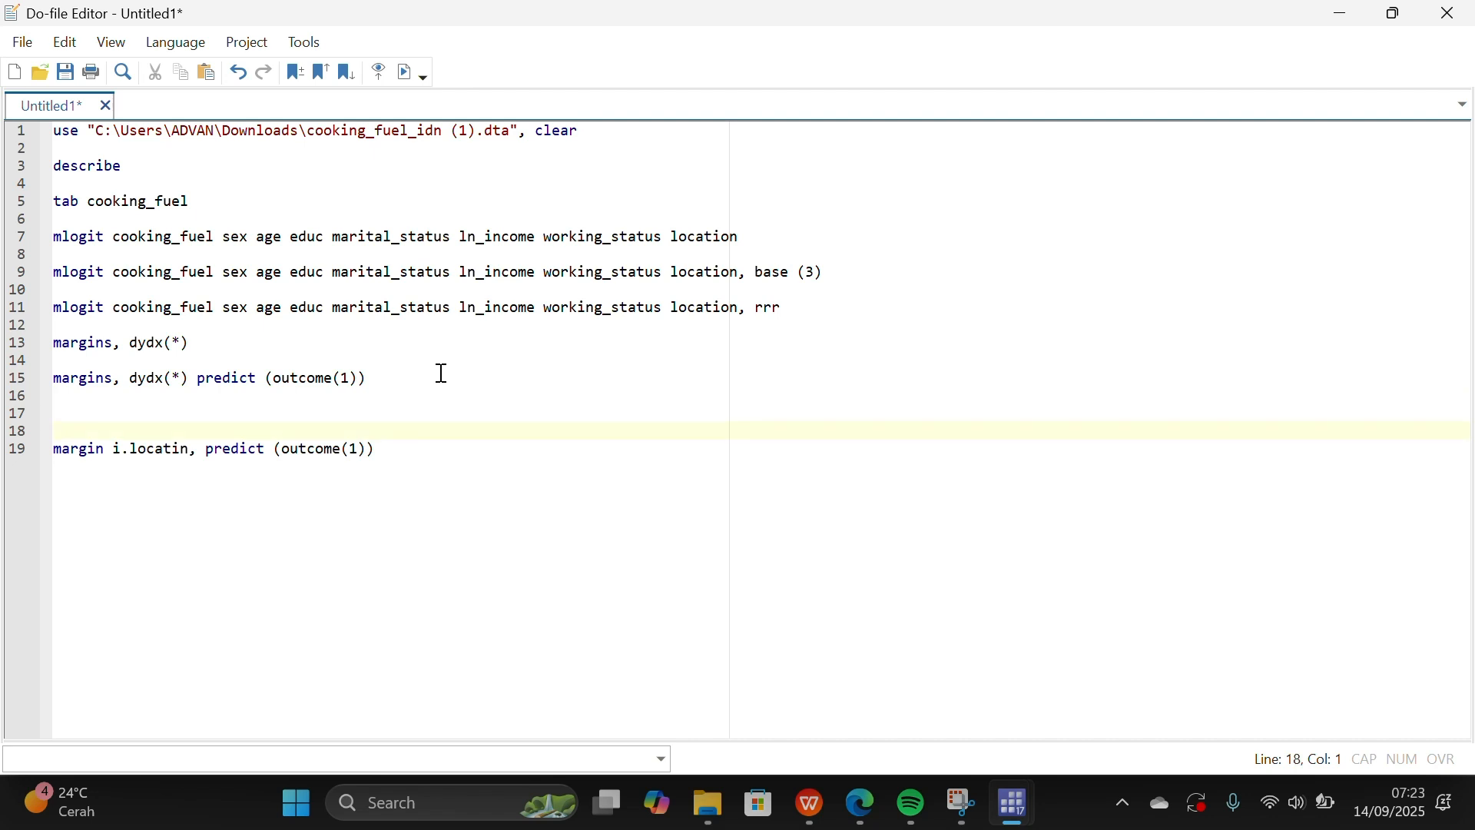
pyautogui.press('Up')
# Copy the mlogit command without options from line 7 onto the empty line 17
pyautogui.click(747, 238)
pyautogui.click(328, 258)
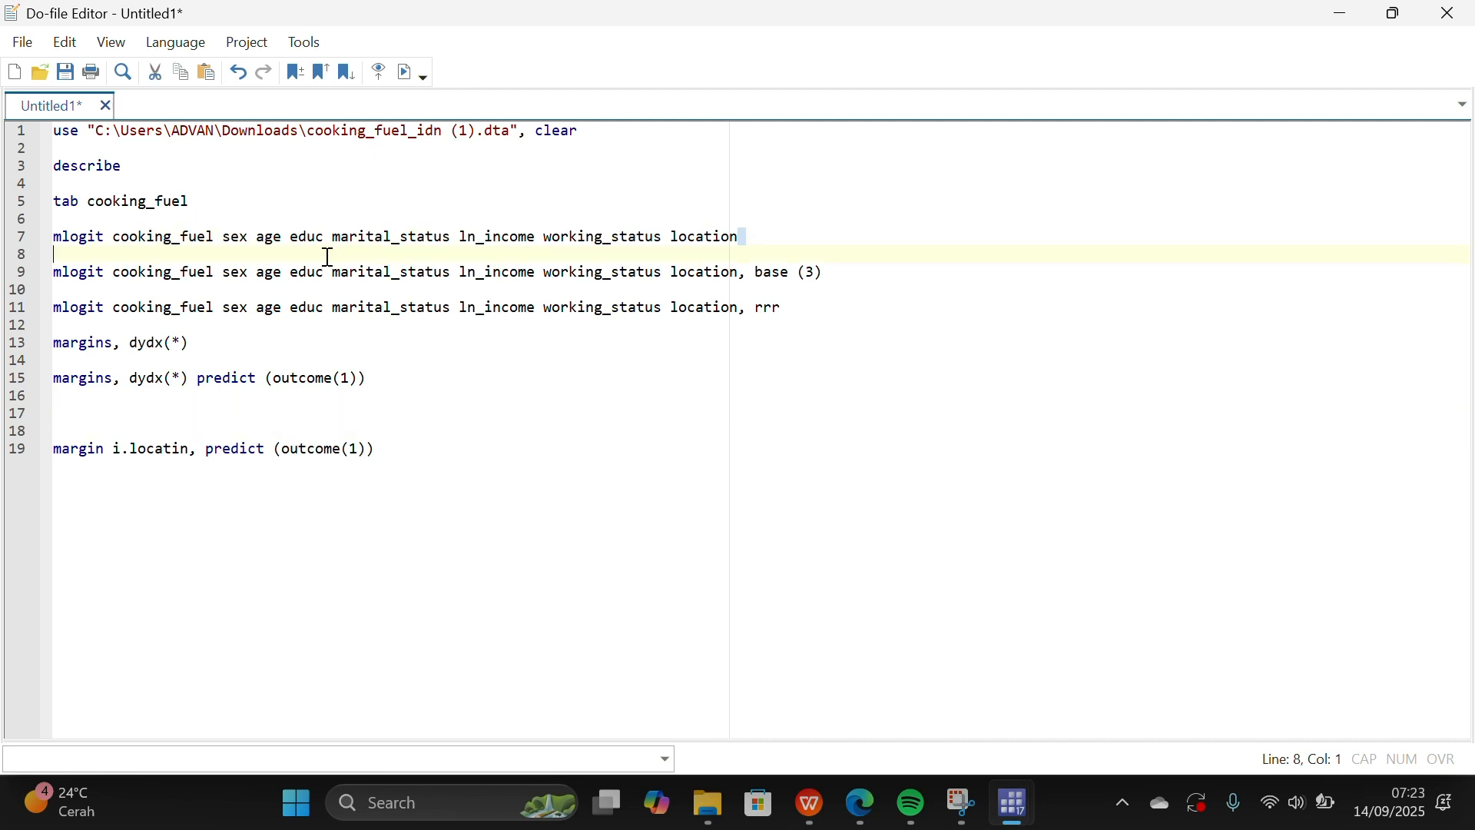
pyautogui.click(44, 246)
pyautogui.hotkey('ctrl', 'c')
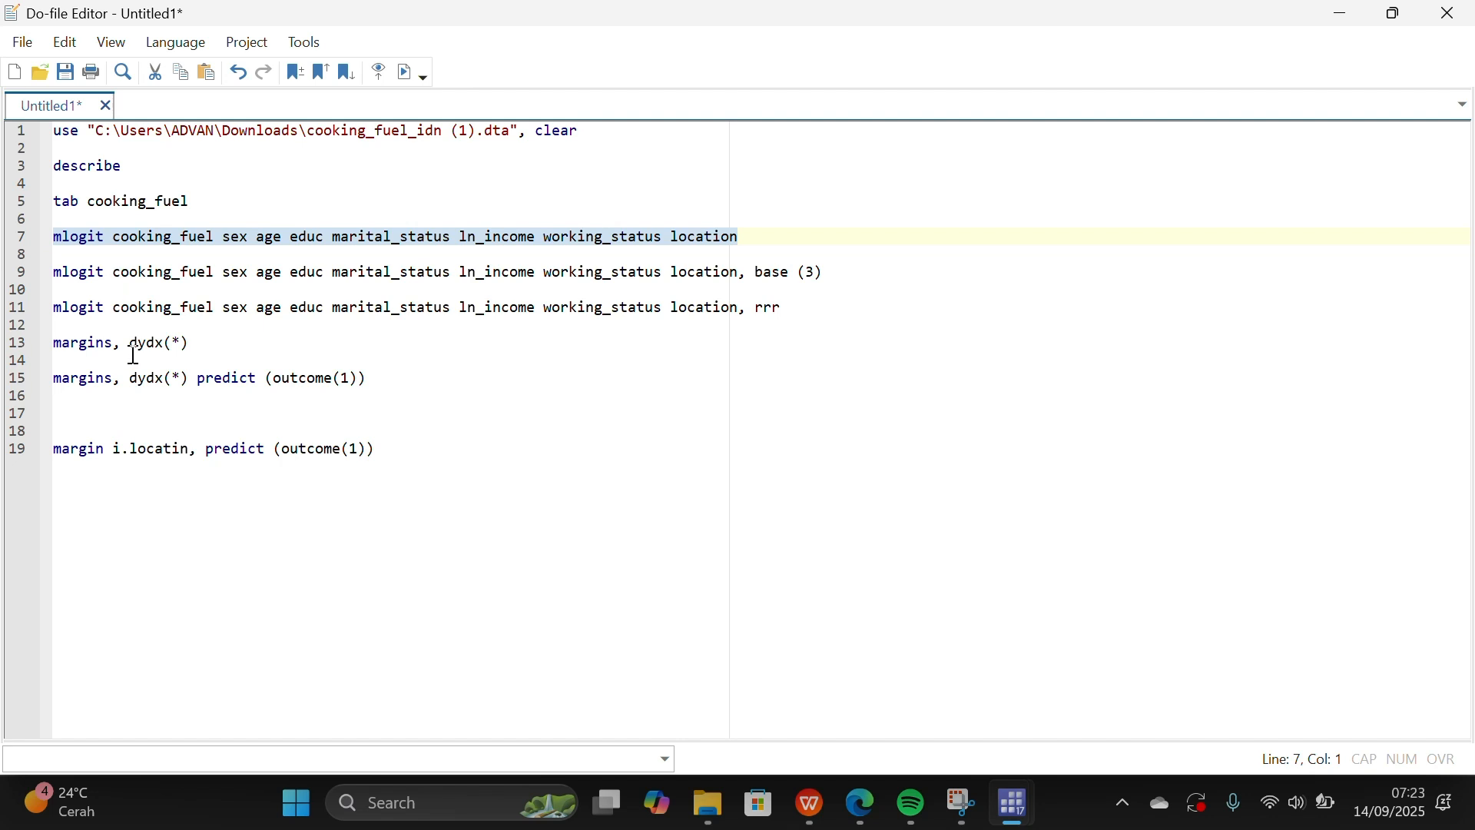
pyautogui.click(108, 405)
pyautogui.hotkey('ctrl', 'v')
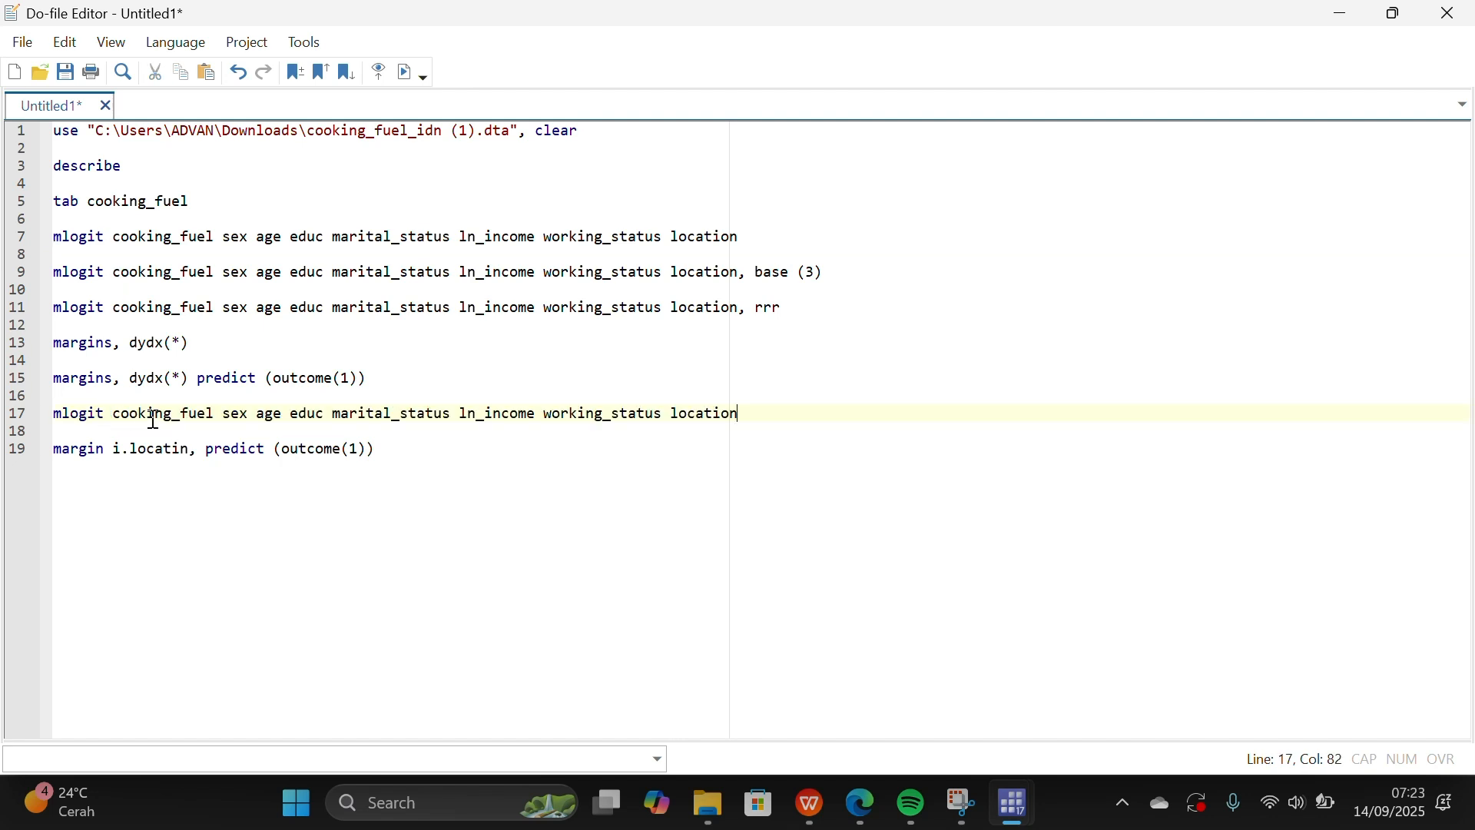
# Add the factor prefix "i." to sex, marital_status, working_status and location in the mlogit command on line 17
pyautogui.click(221, 413)
pyautogui.write('i.')
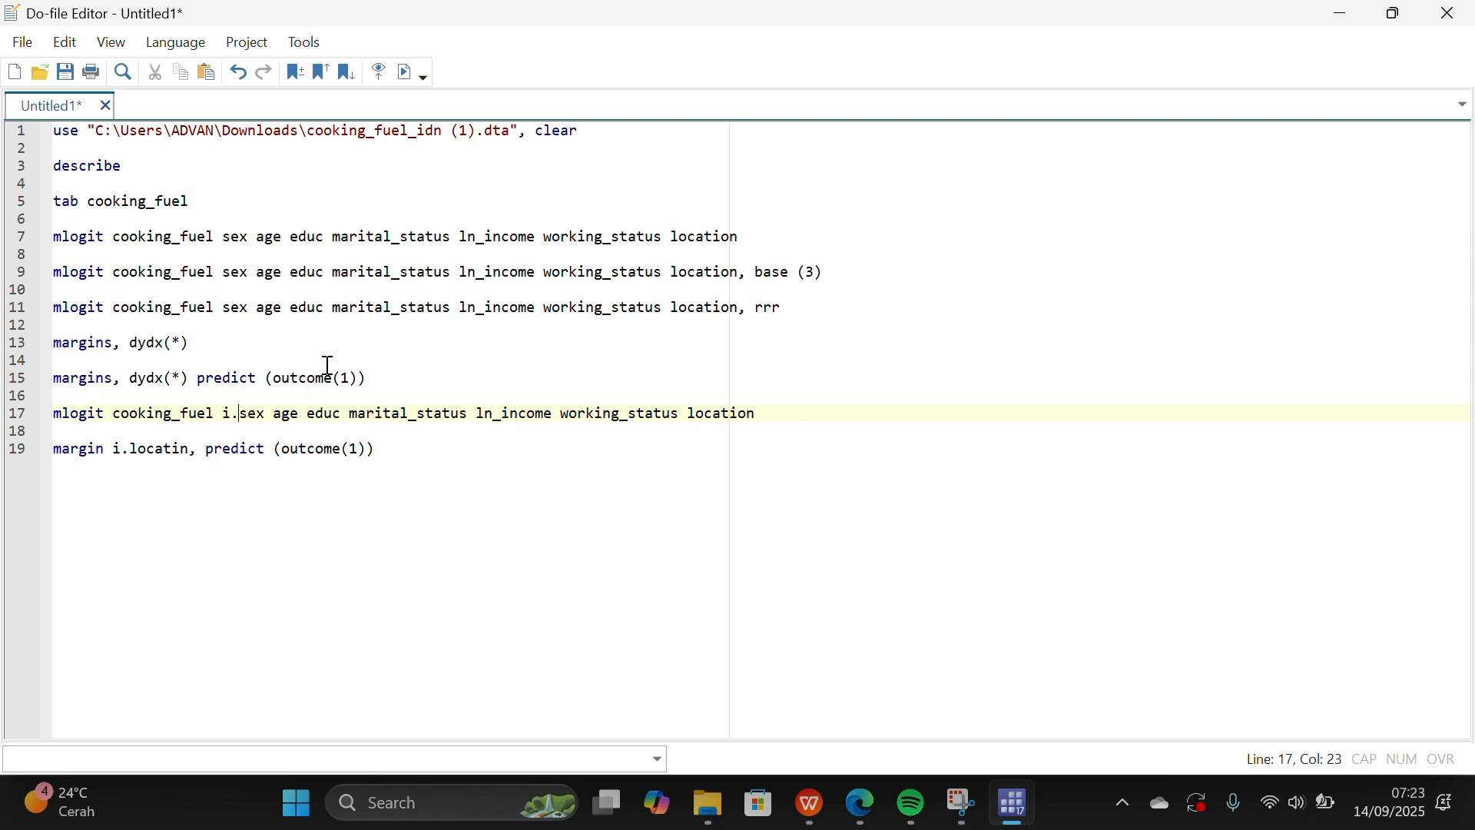
pyautogui.click(358, 415)
pyautogui.write('i.')
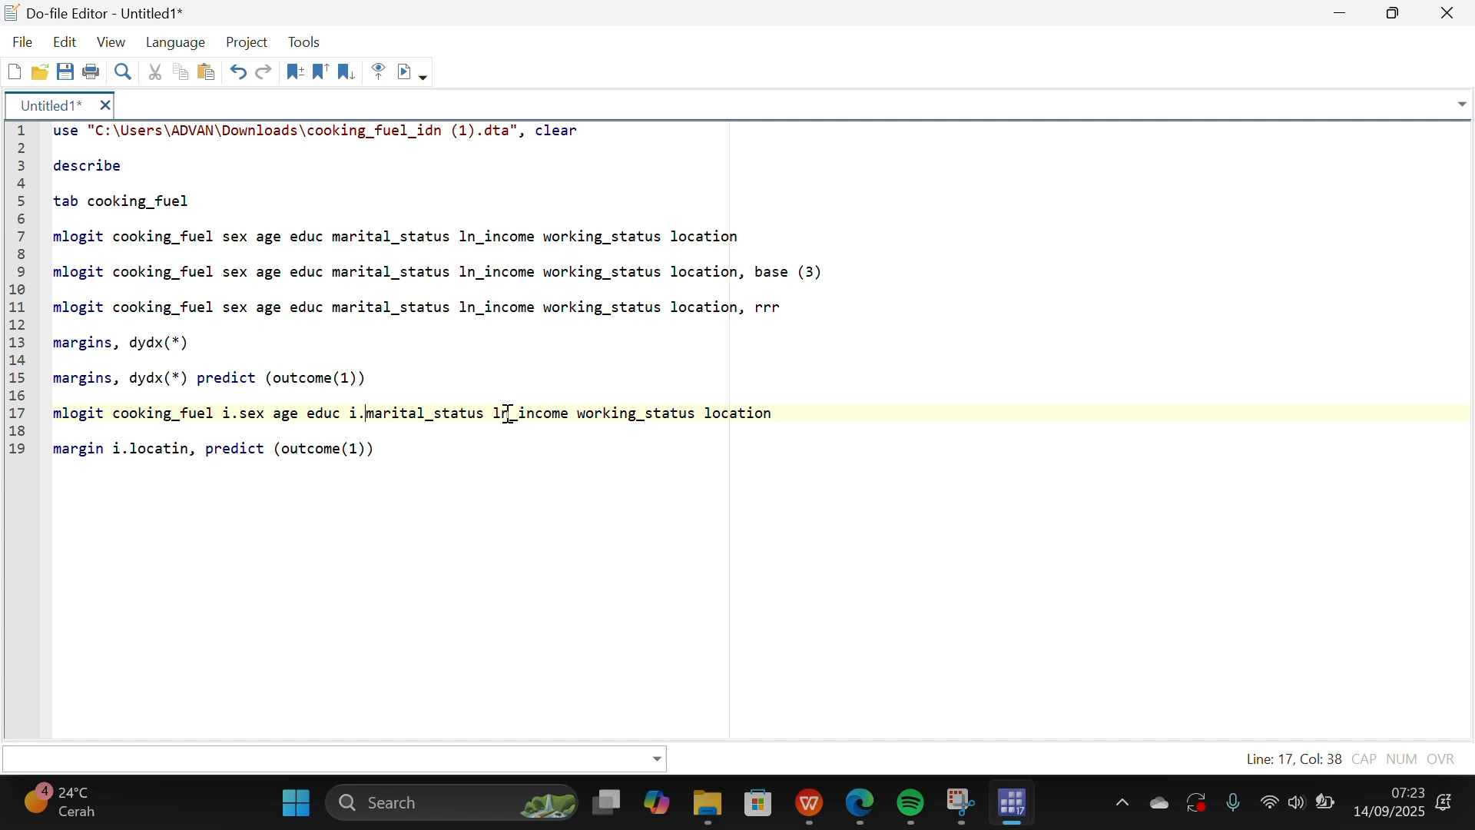
pyautogui.click(578, 415)
pyautogui.write('i.')
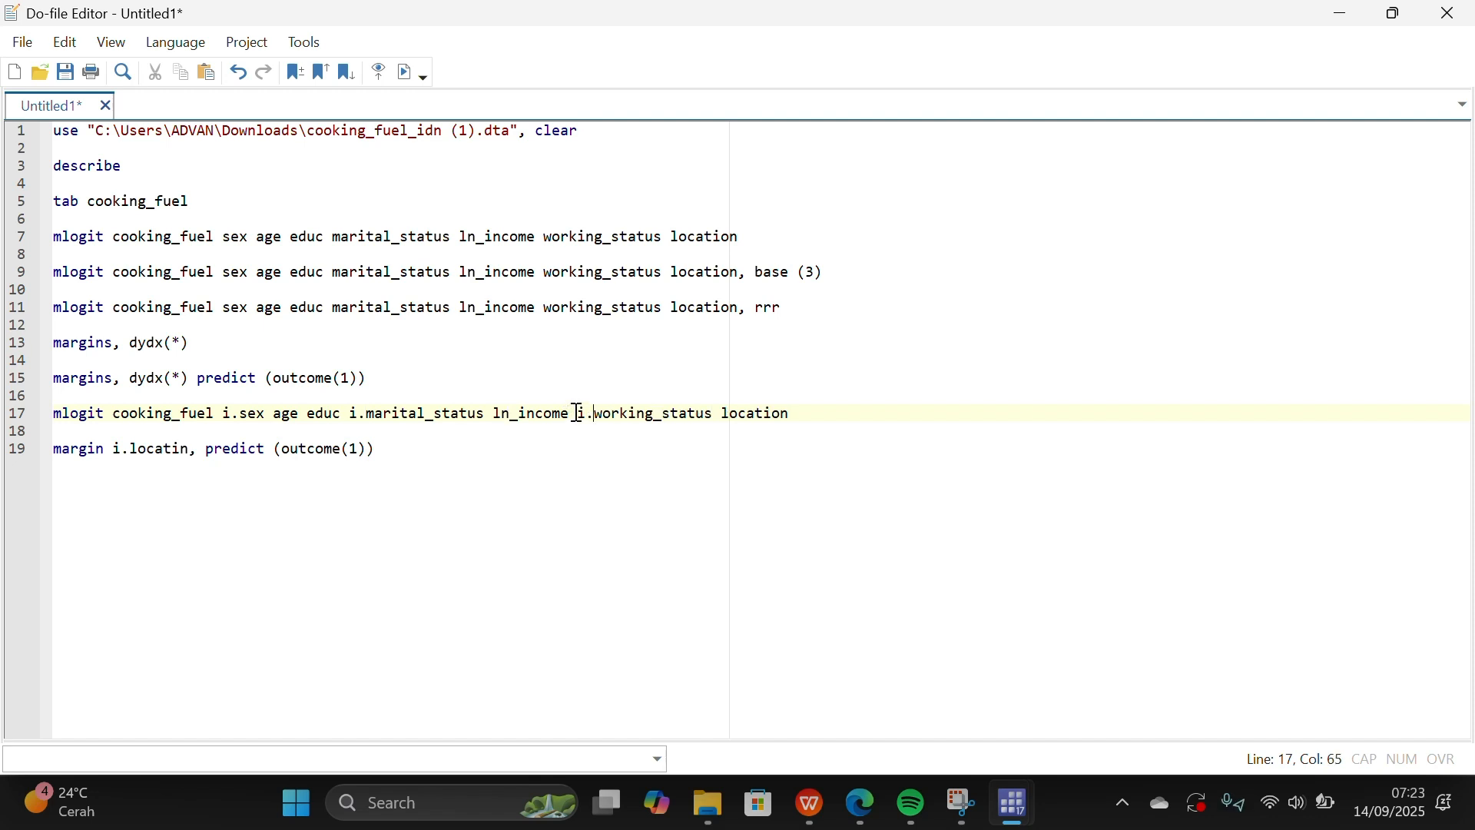
pyautogui.click(724, 415)
pyautogui.write('i.')
# Change "margin" to "margins" on line 19, run the do-file and check the command's output in the results window
pyautogui.click(108, 450)
pyautogui.write('s')
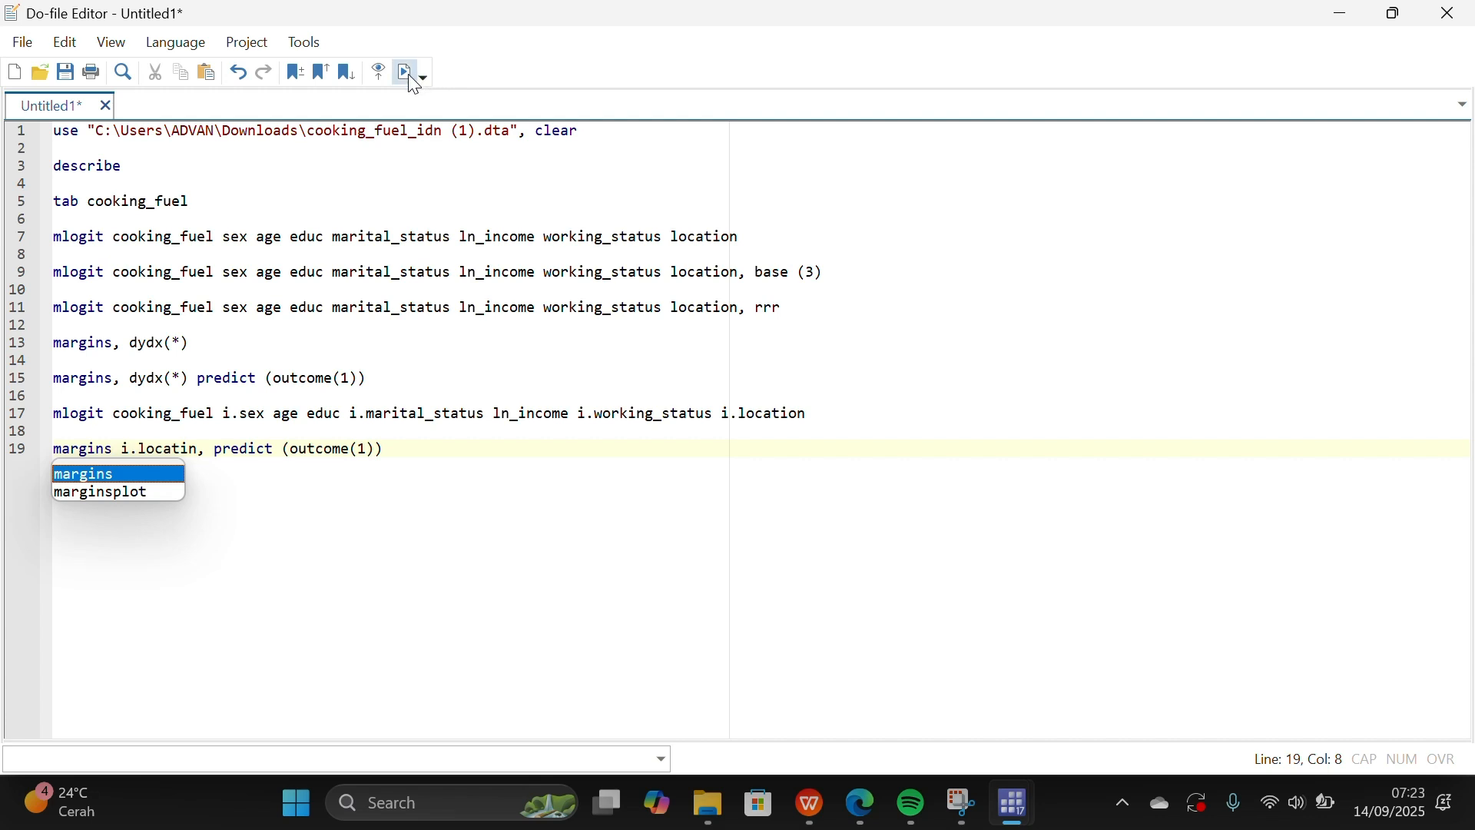
pyautogui.moveTo(1009, 804)
pyautogui.click(886, 649)
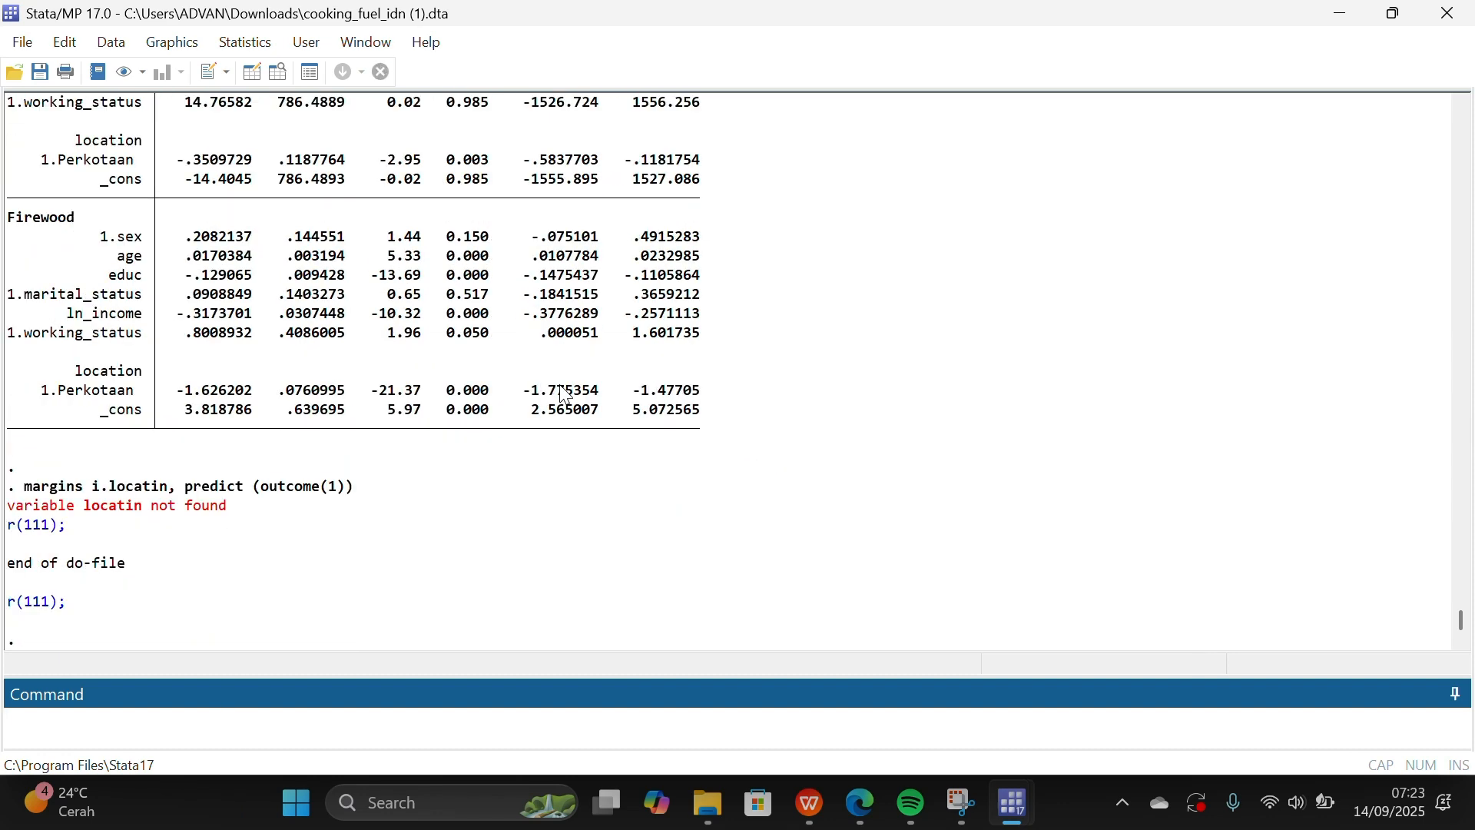
pyautogui.moveTo(1009, 804)
pyautogui.click(1093, 705)
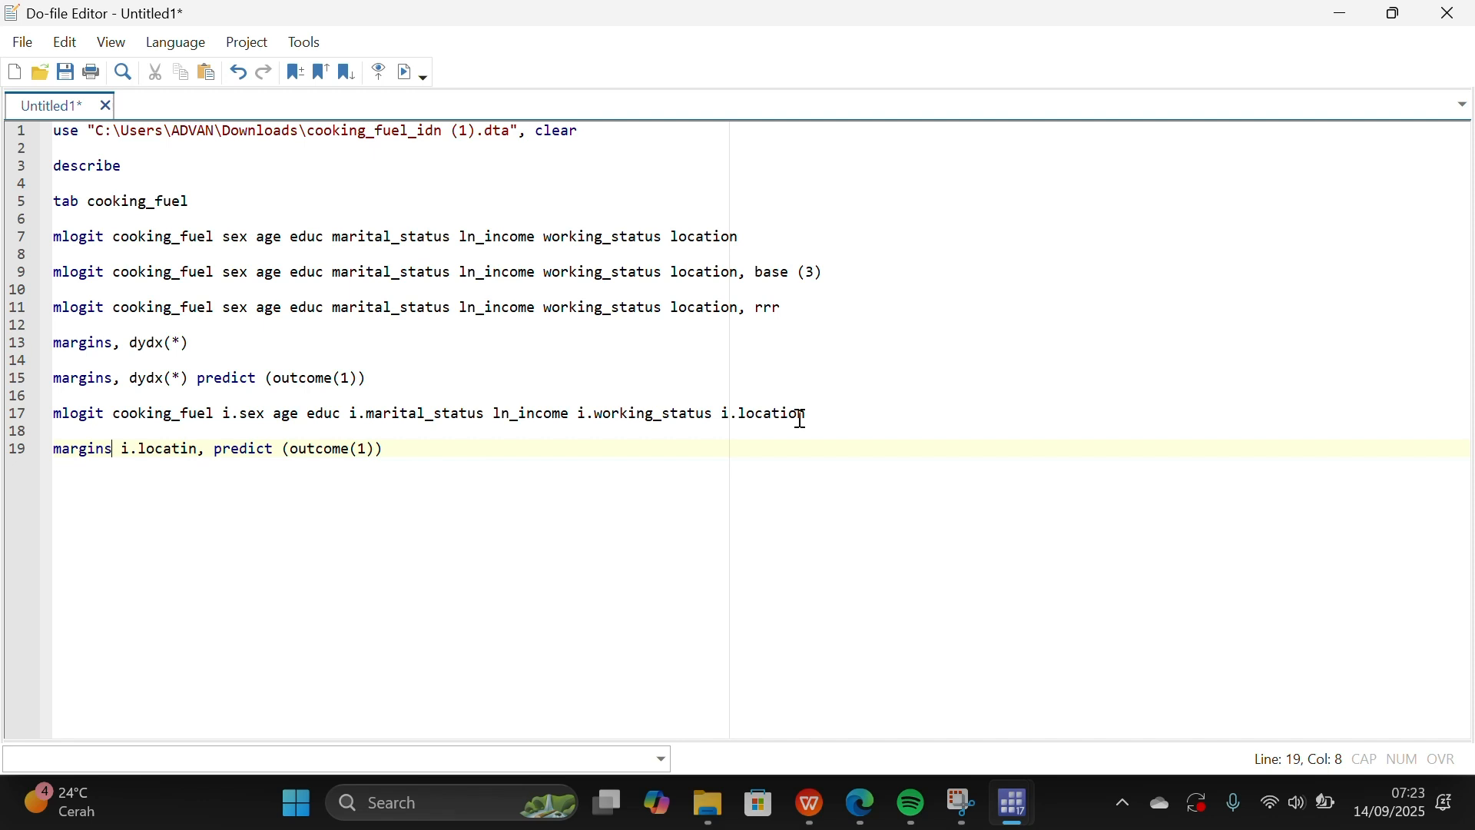
pyautogui.moveTo(1013, 799)
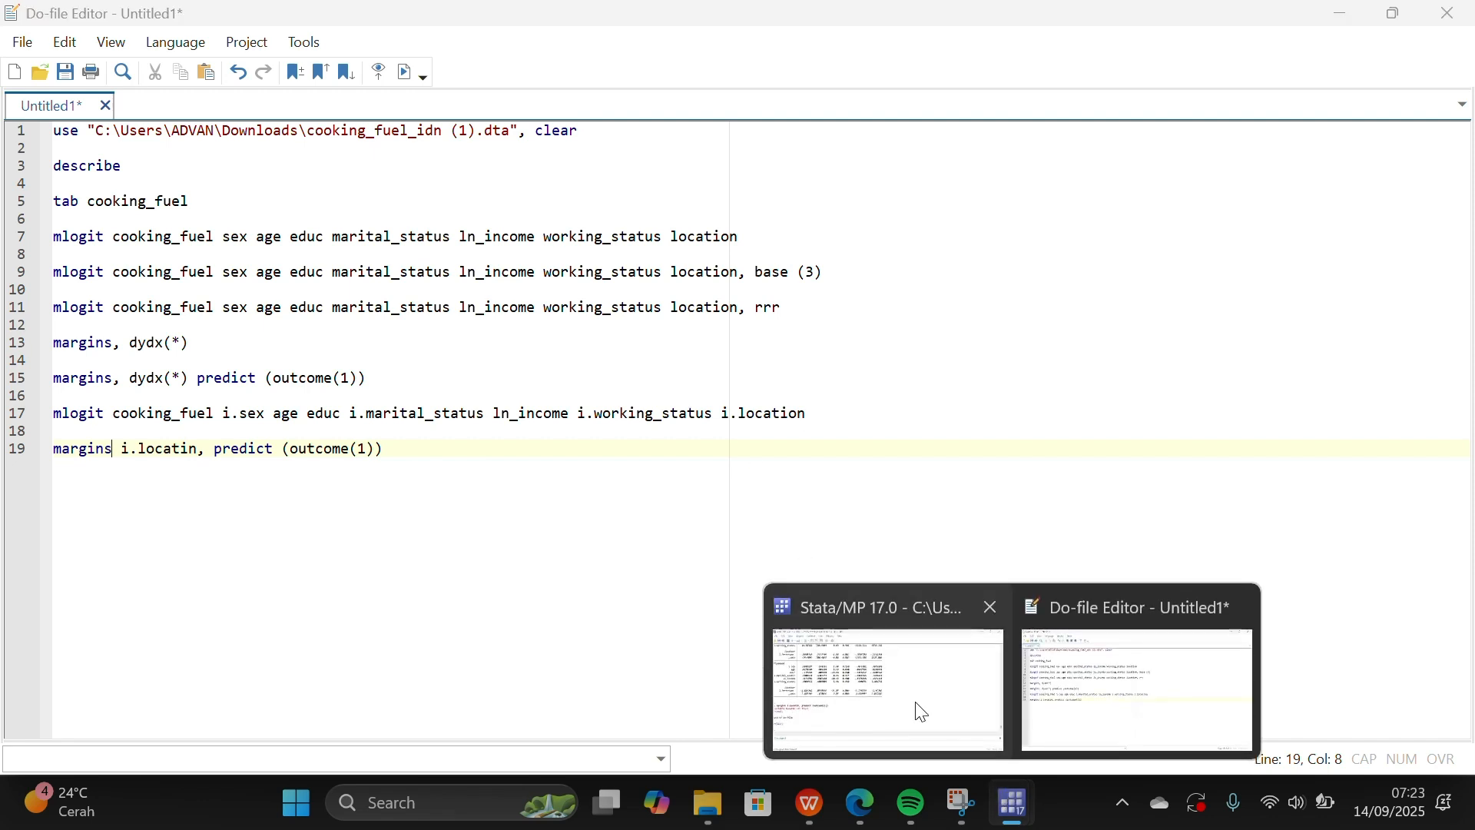
pyautogui.click(918, 708)
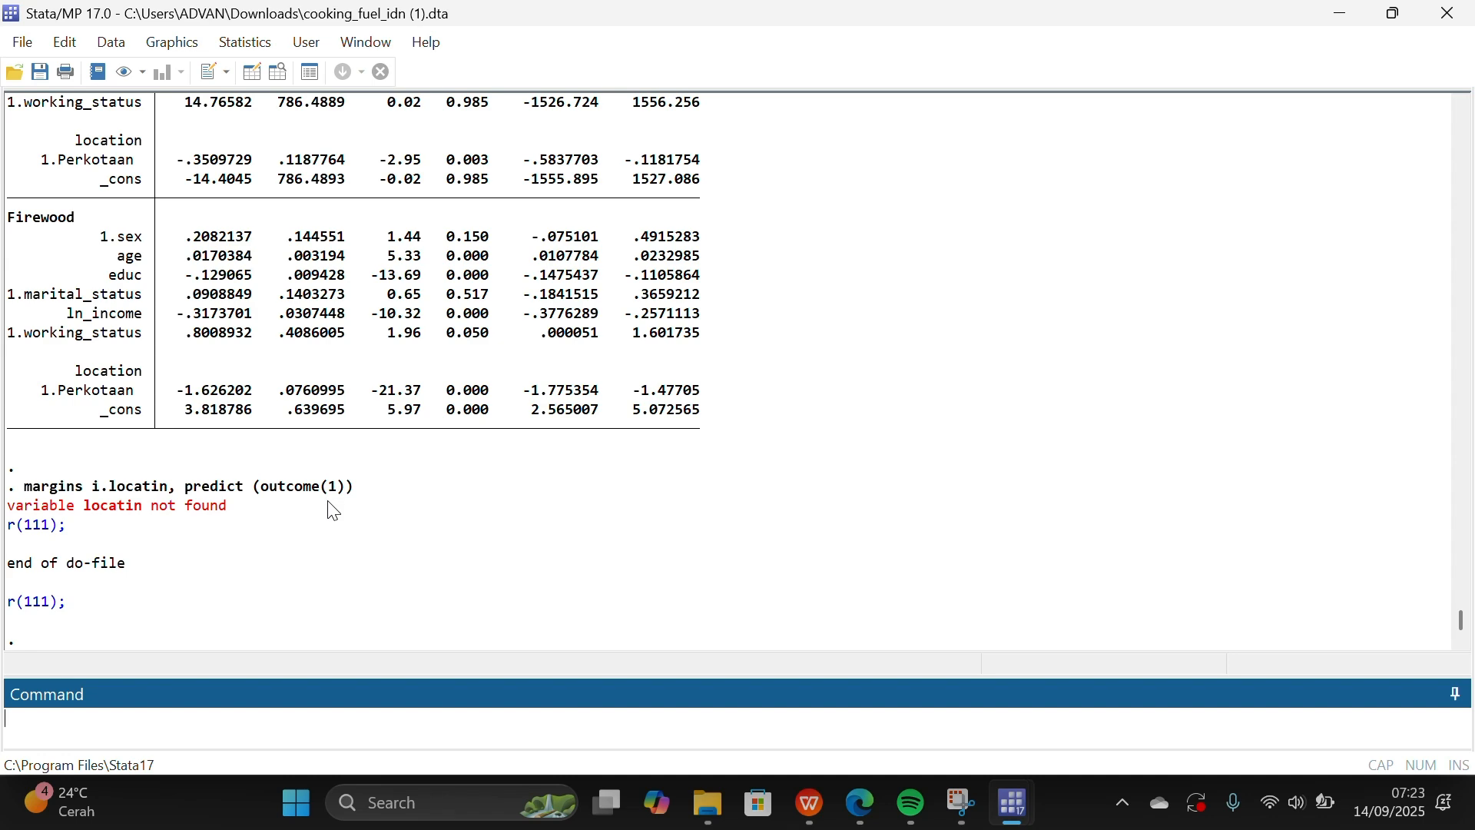
# Correct the variable on line 19 to "i.location", run the do-file and view the predictive margins for outcome 1
pyautogui.moveTo(1012, 803)
pyautogui.click(1080, 671)
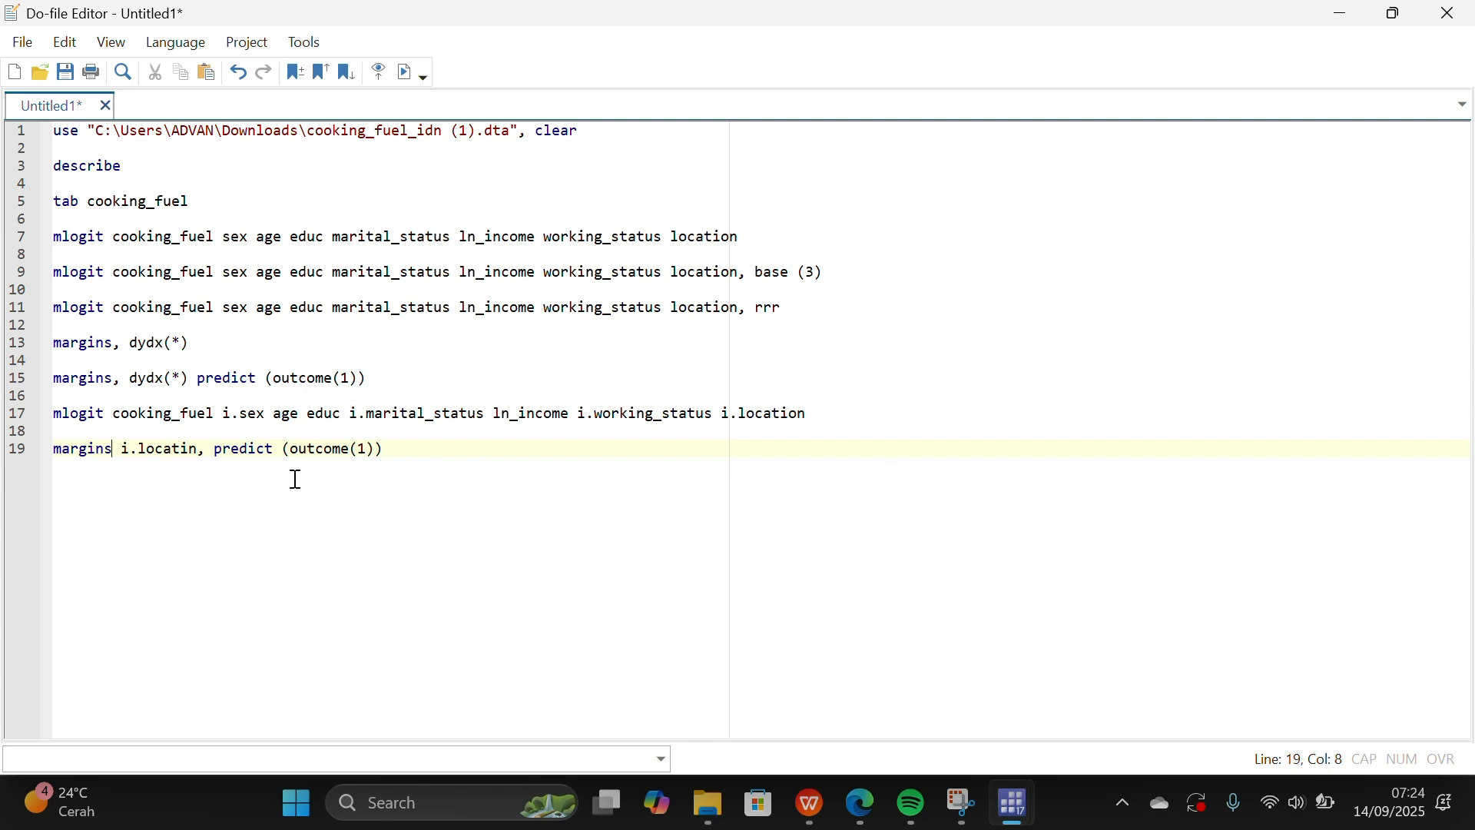
pyautogui.click(190, 450)
pyautogui.write('o')
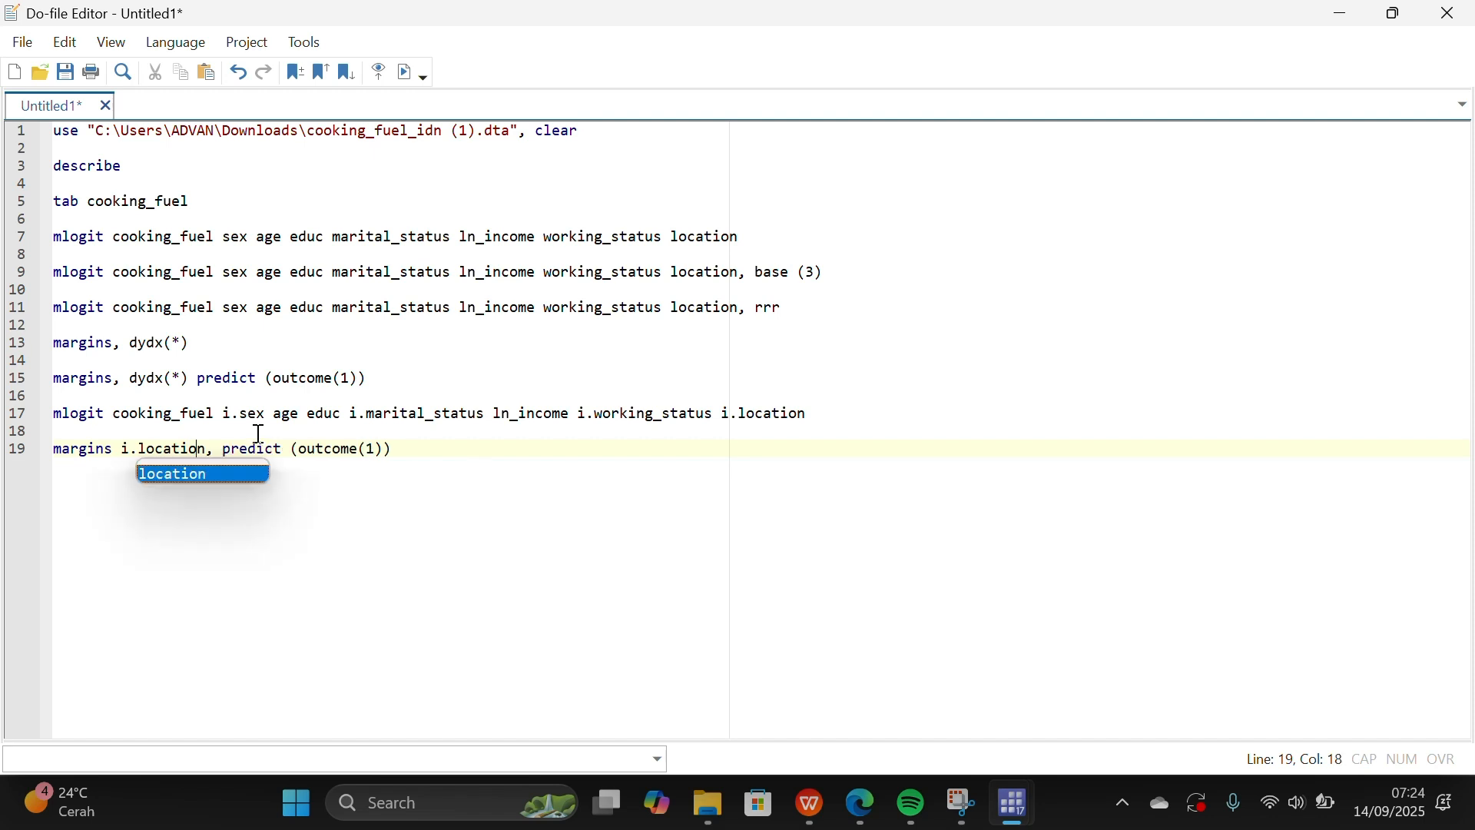
pyautogui.moveTo(1018, 803)
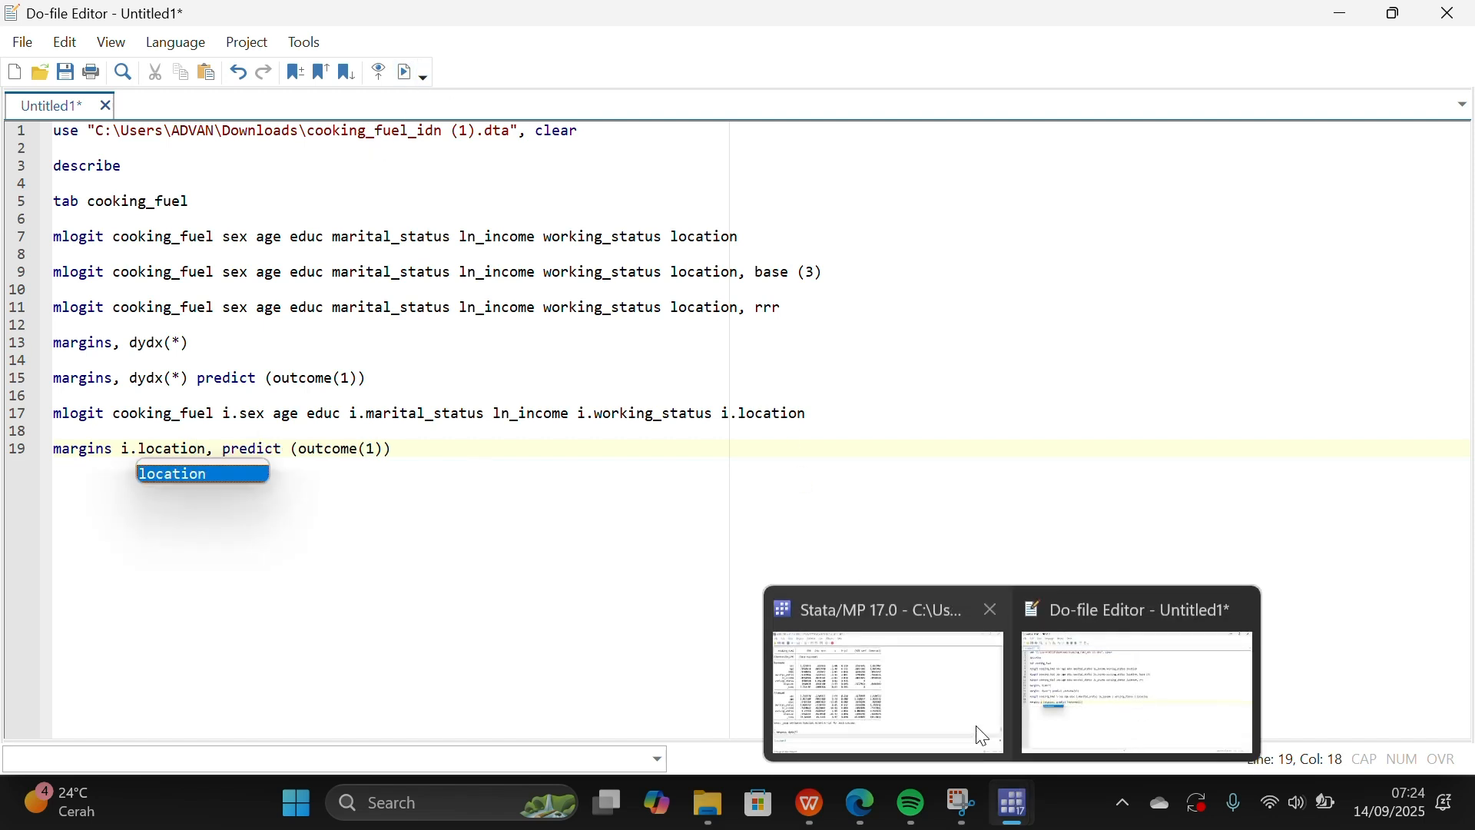
pyautogui.click(876, 675)
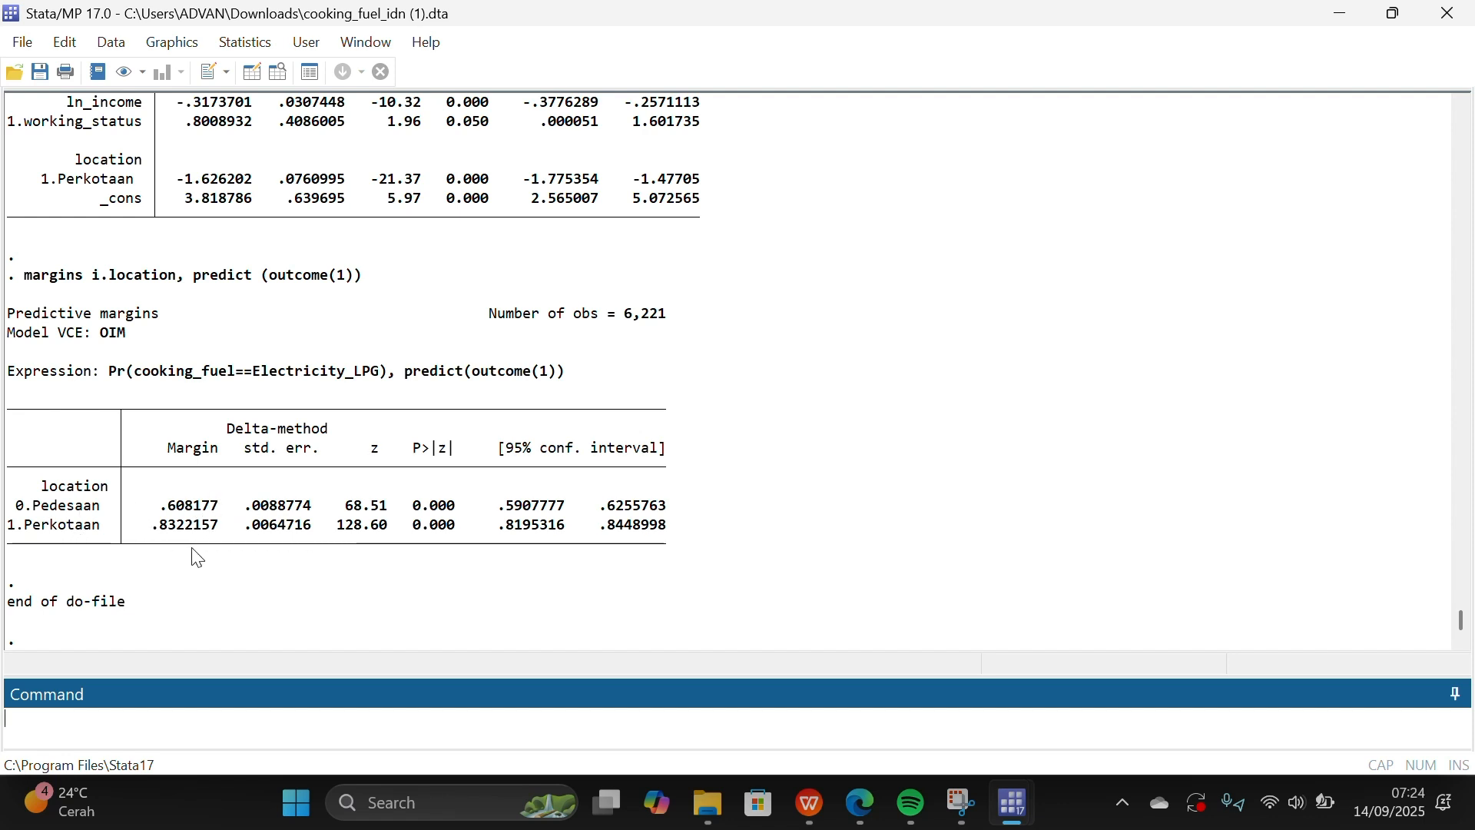
# Add the command "marginsplot, name(location)" on line 20 of the do-file, directly below the margins command
pyautogui.moveTo(1013, 804)
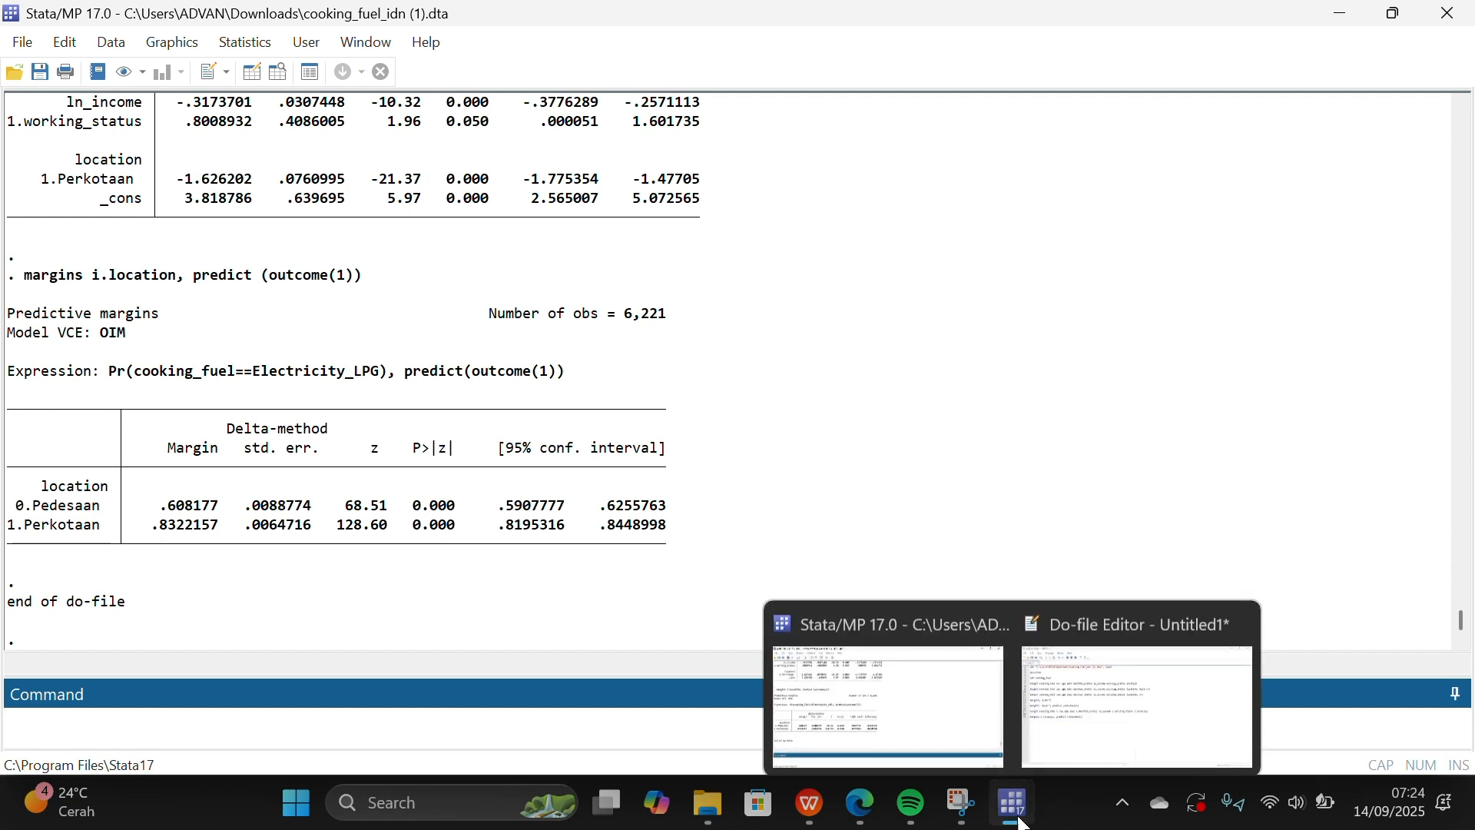
pyautogui.click(1086, 707)
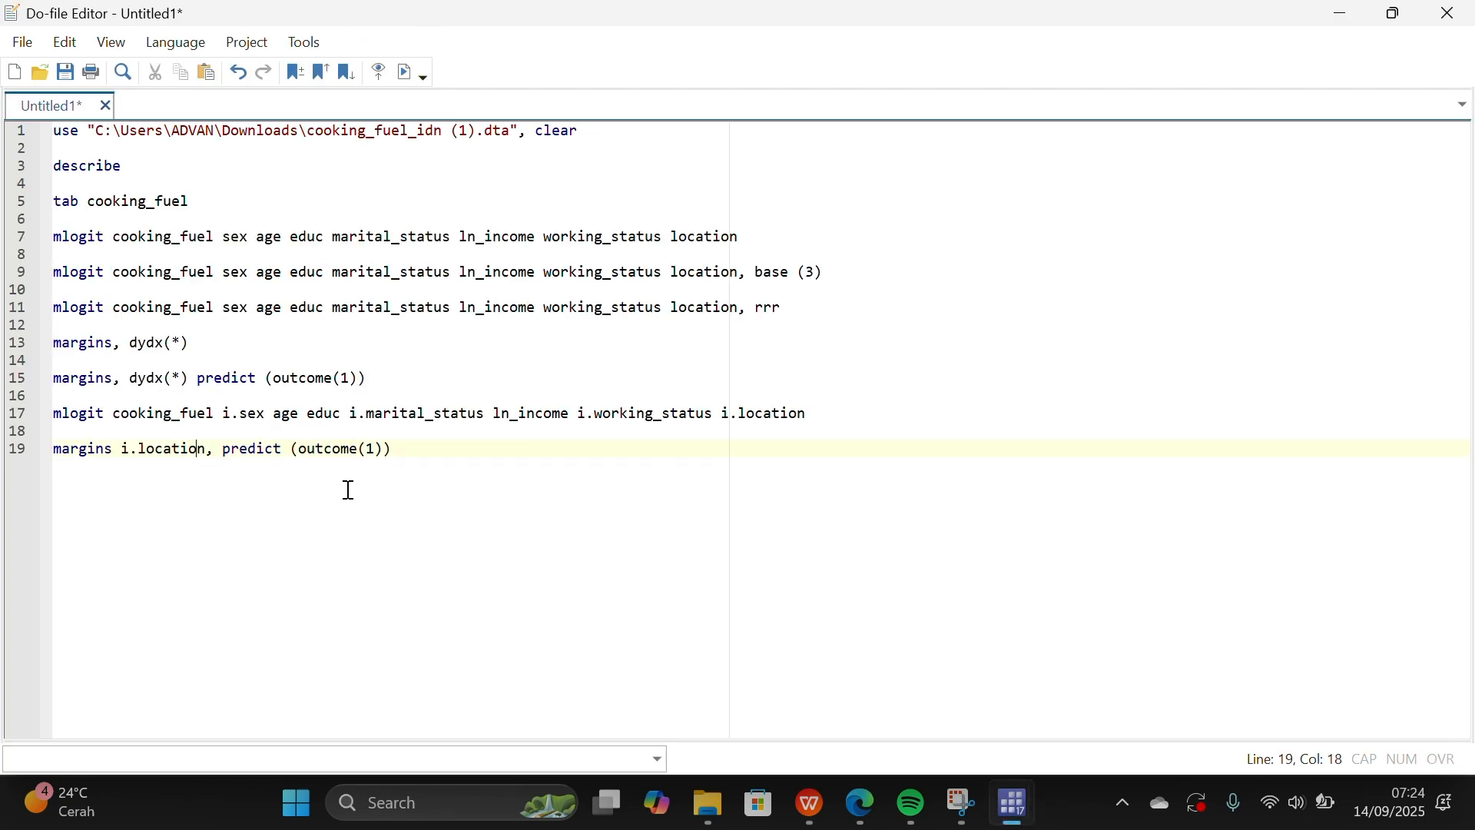
pyautogui.click(463, 415)
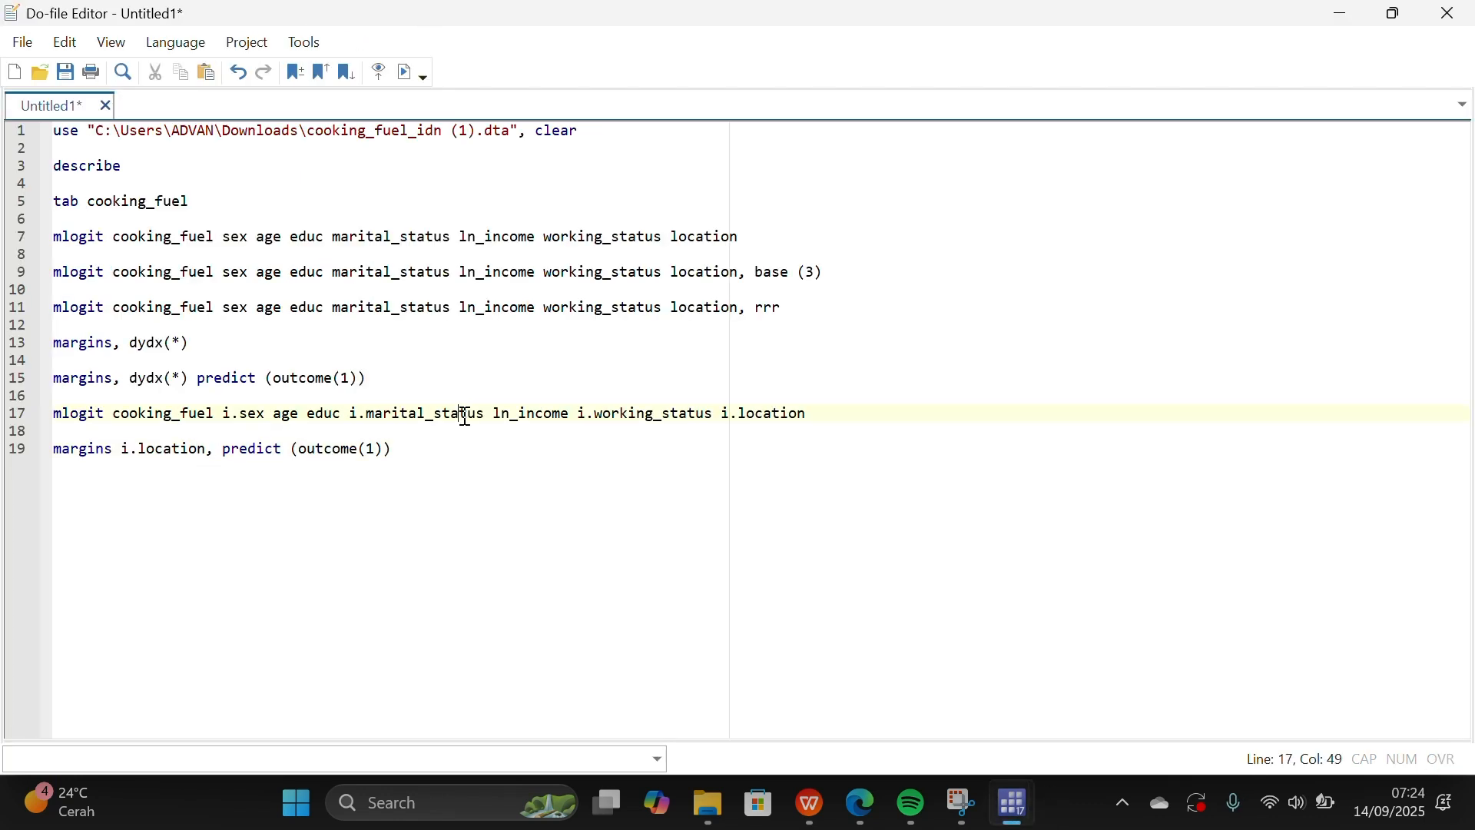
pyautogui.click(453, 450)
pyautogui.press('Return')
pyautogui.write('ma')
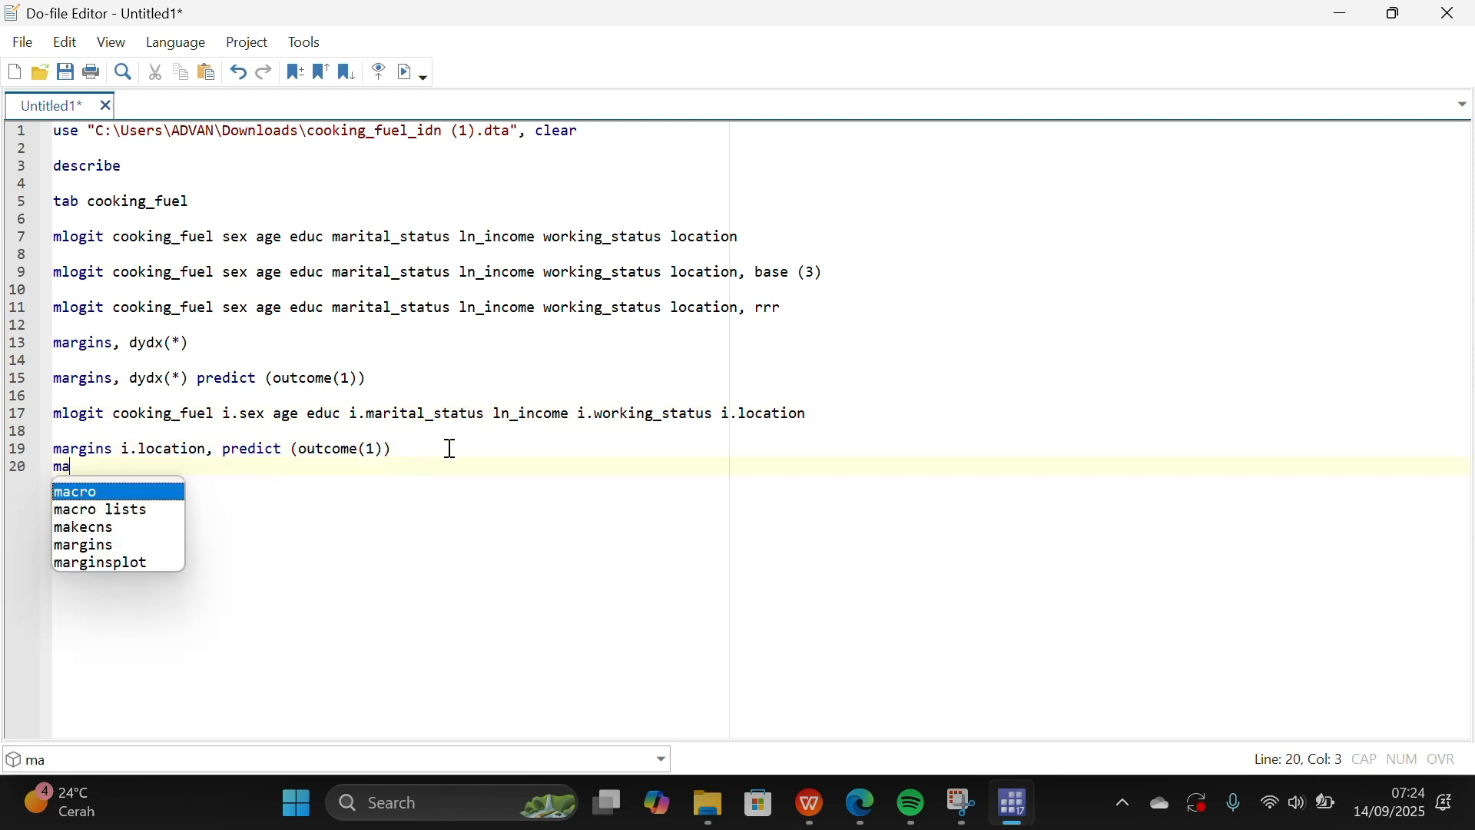
pyautogui.write('r')
pyautogui.press('Down')
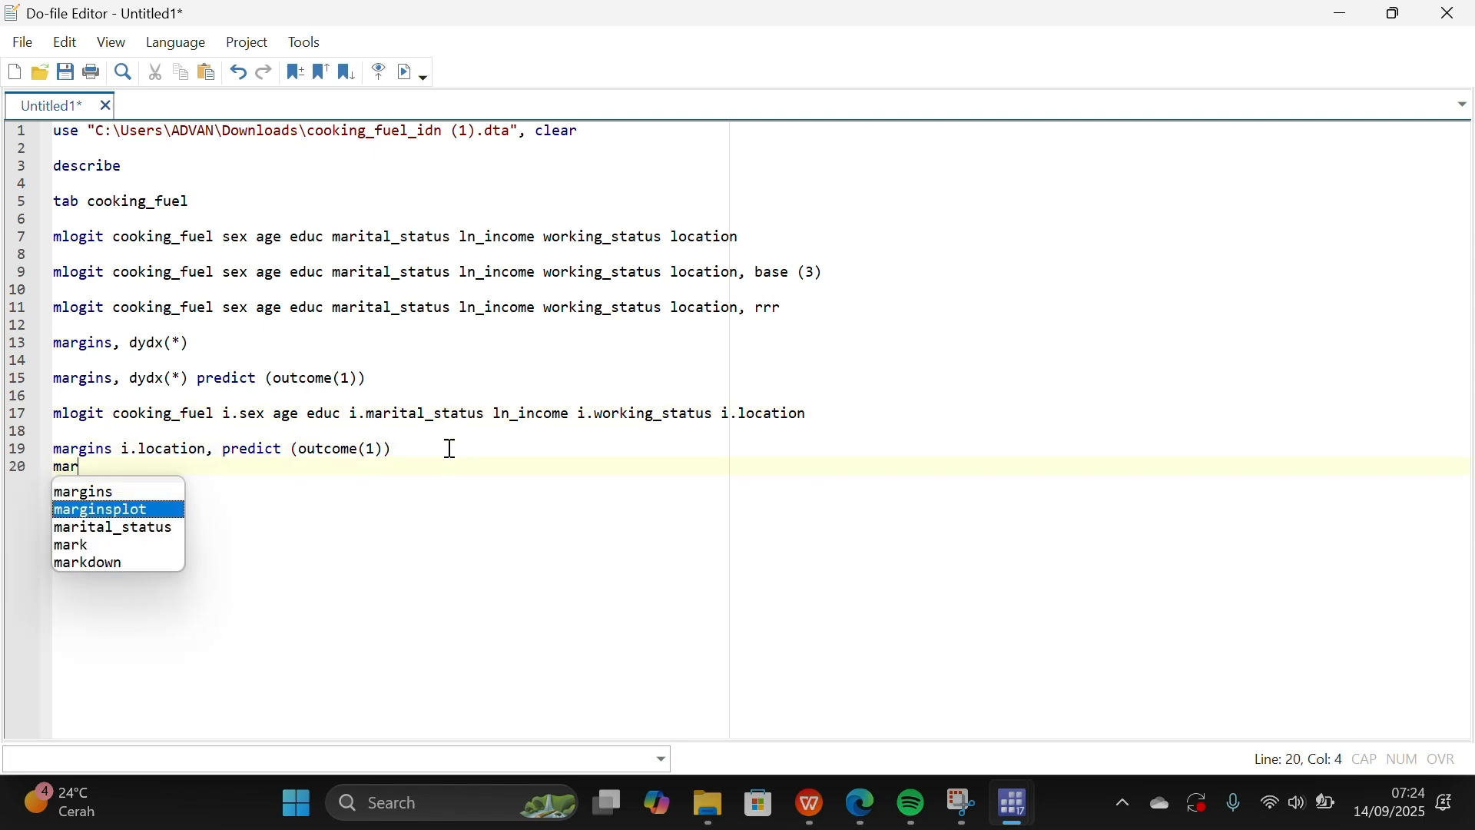
pyautogui.press('Return')
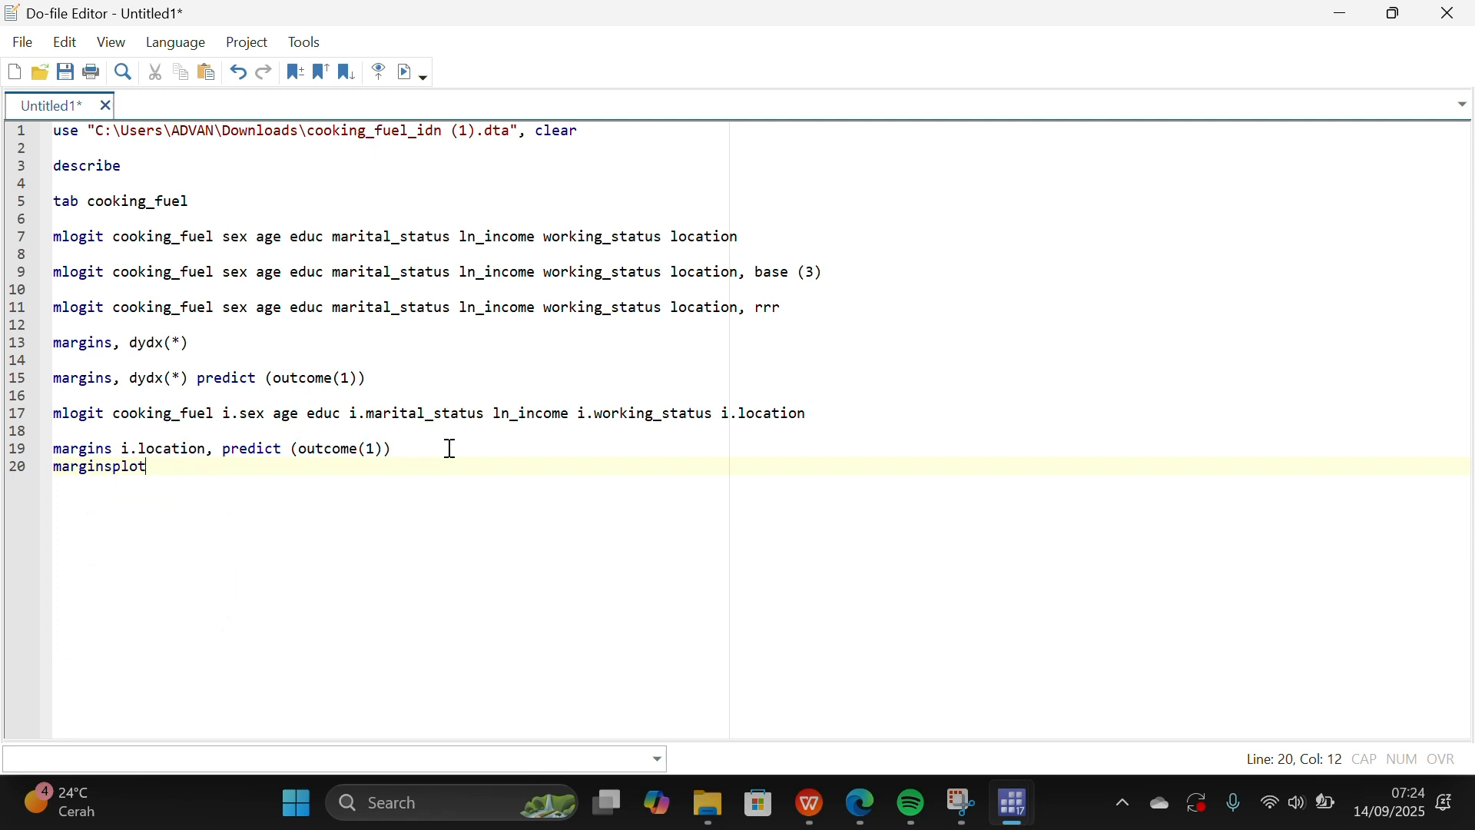
pyautogui.write(', name(location')
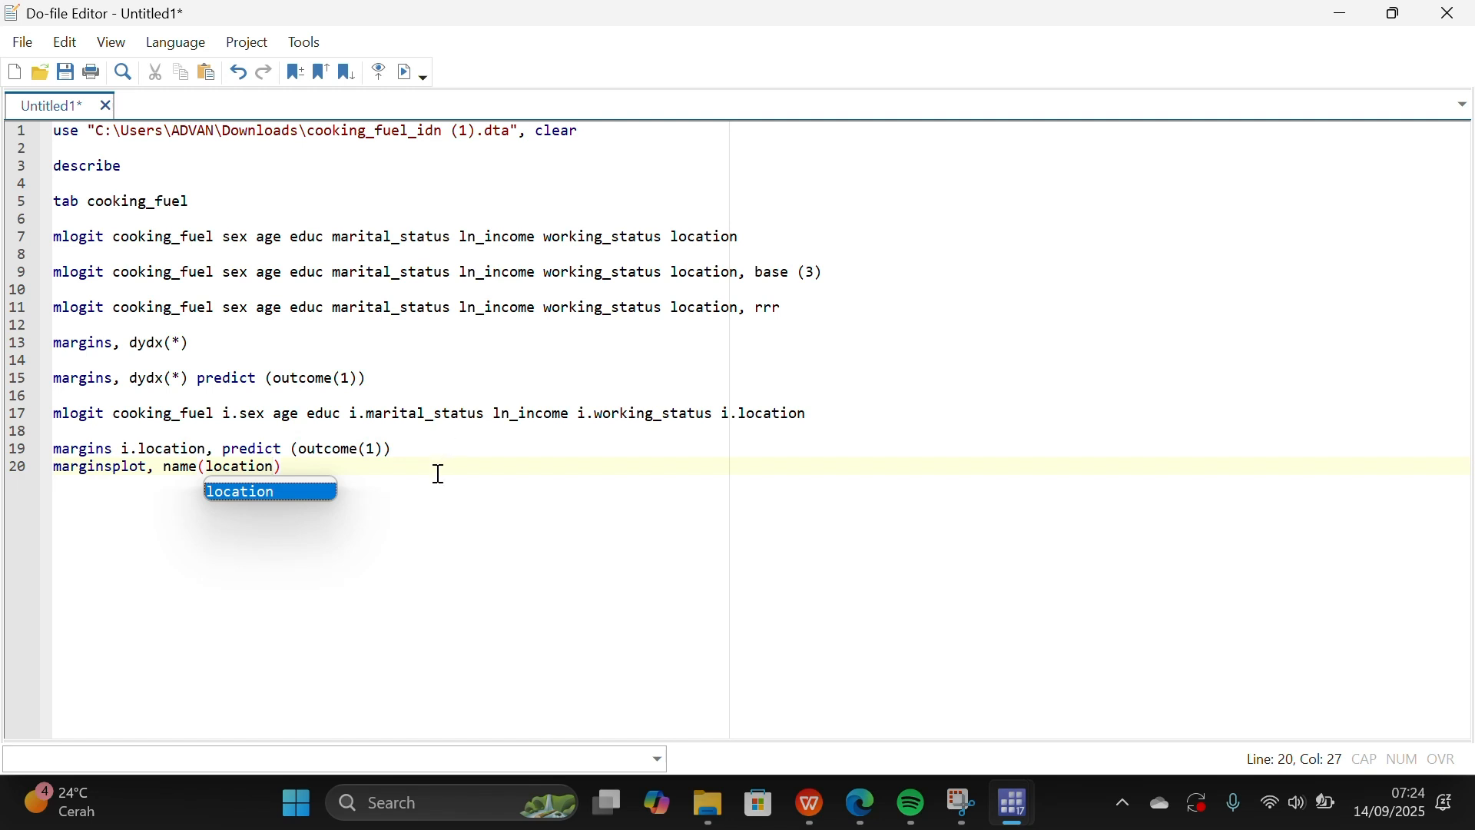
# Run only the marginsplot command on line 20 to draw the predictive margins graph of location
pyautogui.click(289, 466)
pyautogui.moveTo(277, 467); pyautogui.dragTo(206, 466)
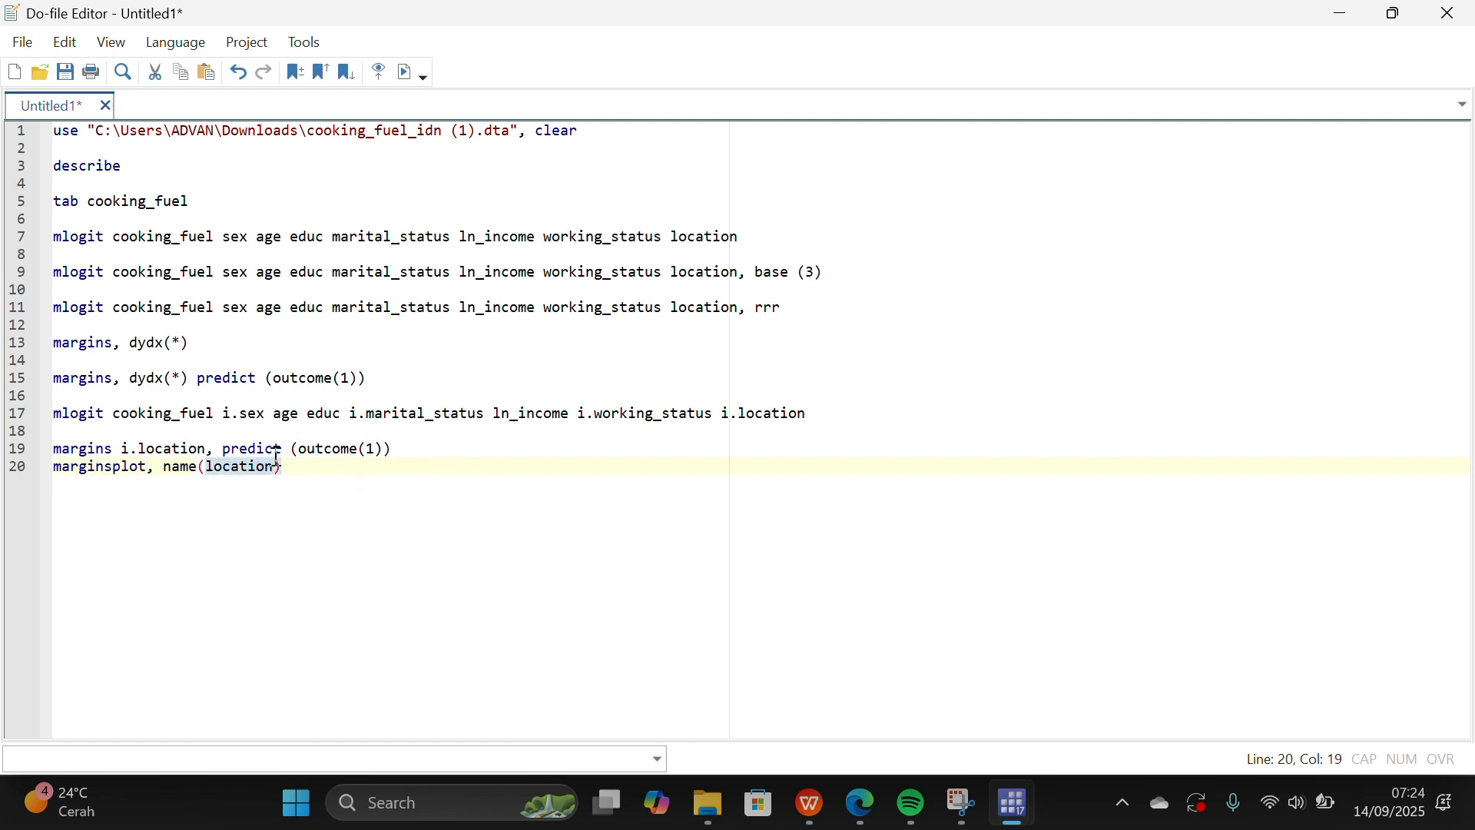
pyautogui.click(306, 470)
pyautogui.moveTo(106, 478); pyautogui.dragTo(23, 468)
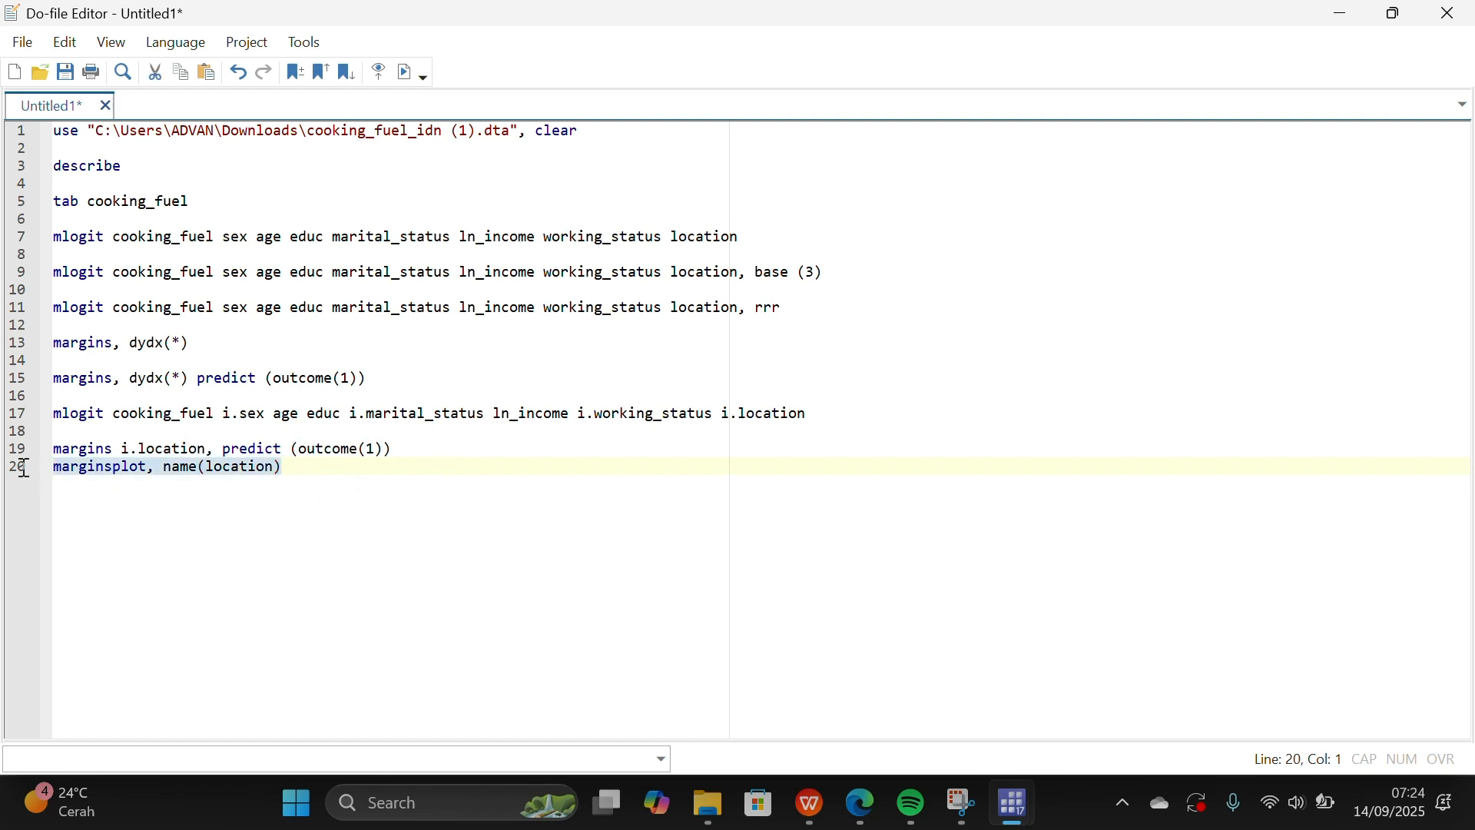
pyautogui.click(401, 74)
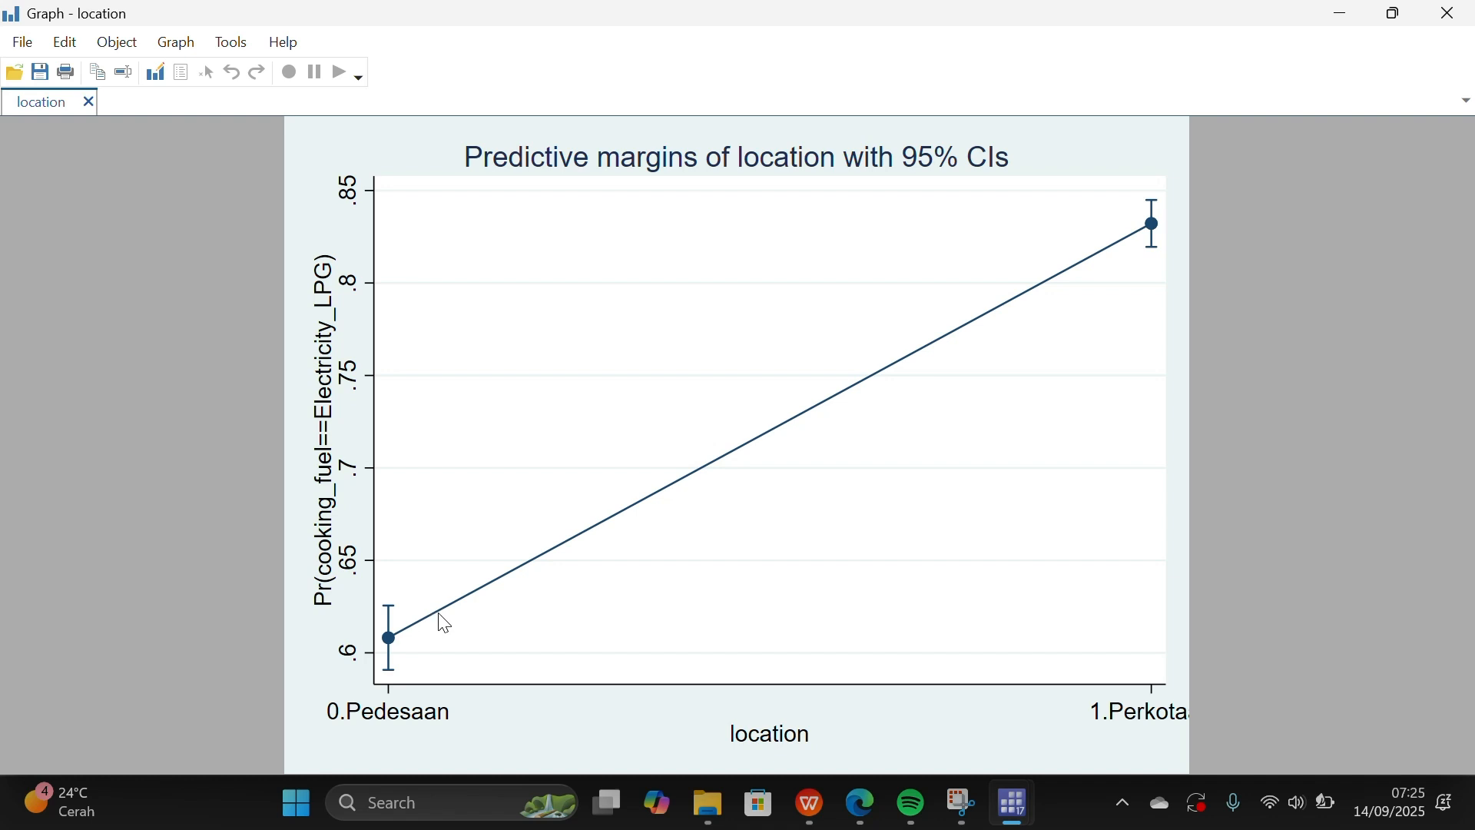
# Return from the graph to the do-file and place the cursor at the end of line 20
pyautogui.moveTo(1017, 818)
pyautogui.click(1007, 726)
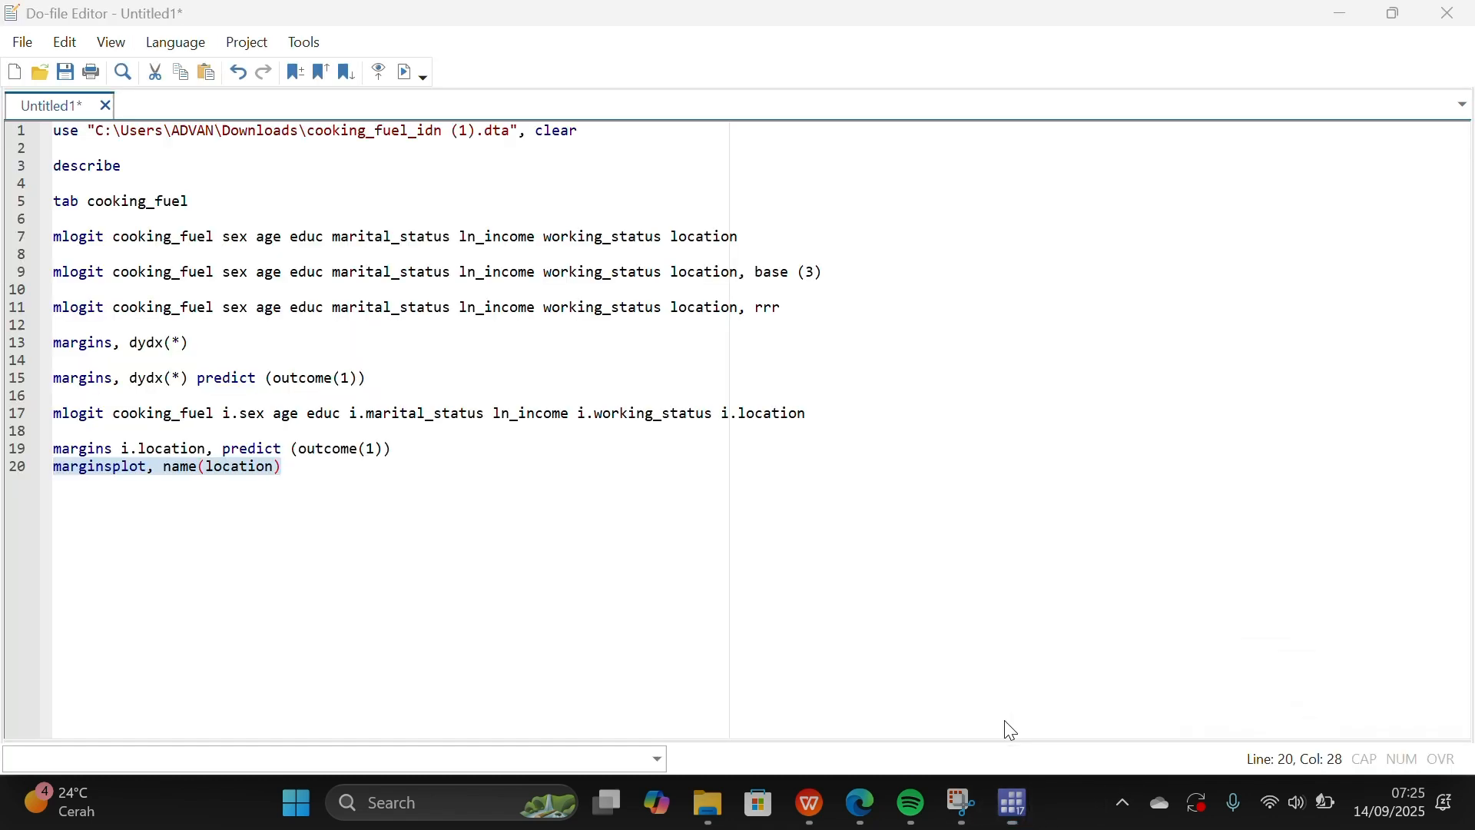
pyautogui.click(382, 509)
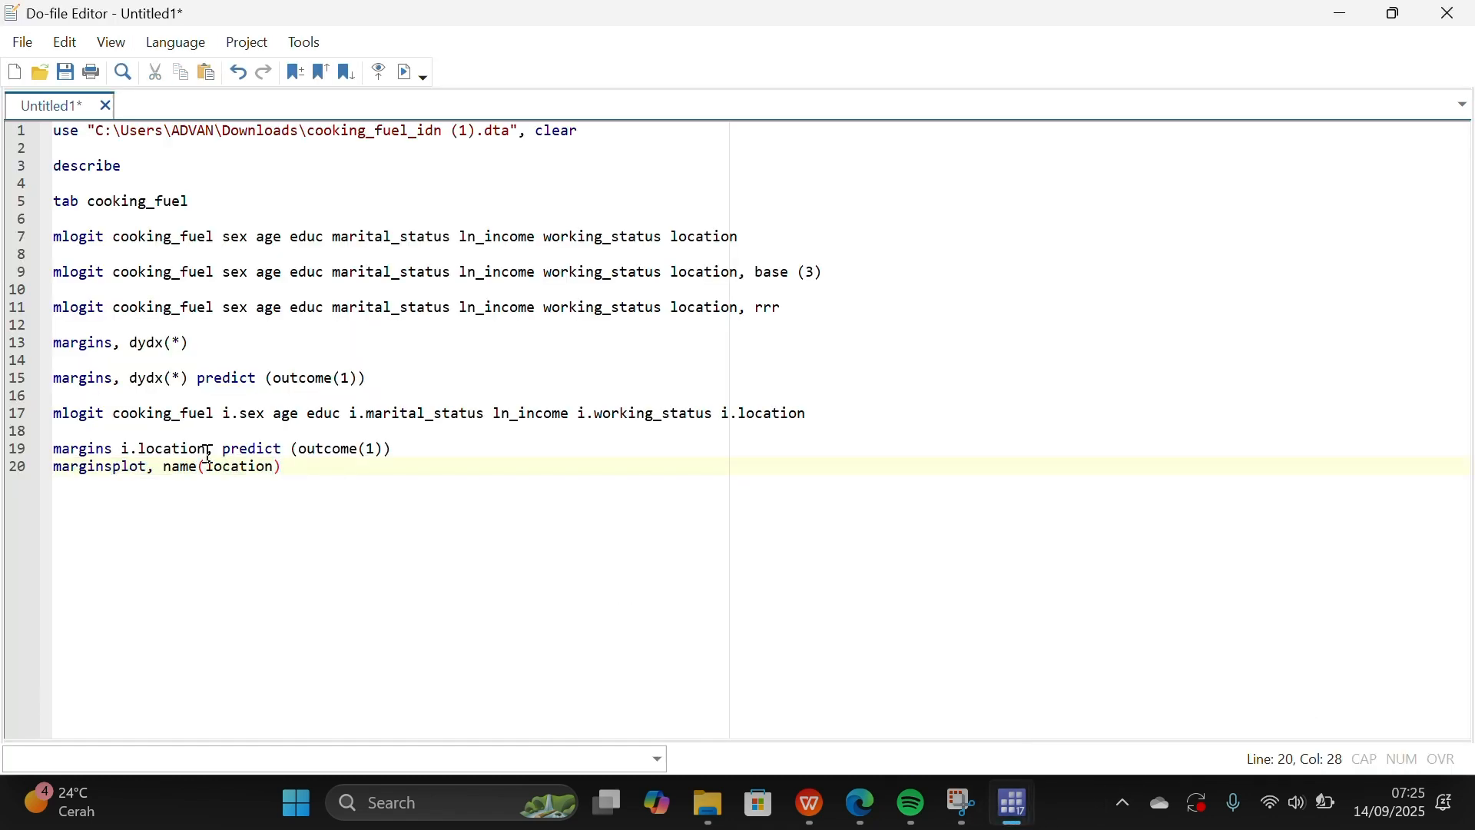